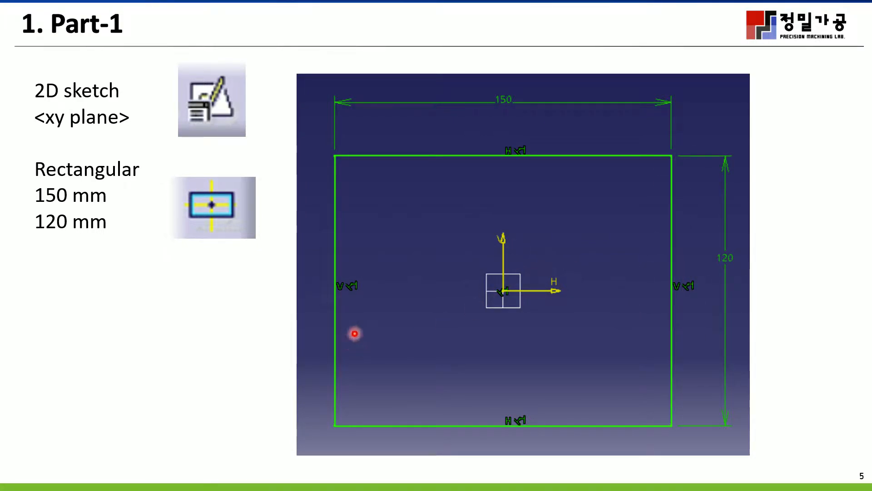
mouse_move(41, 482)
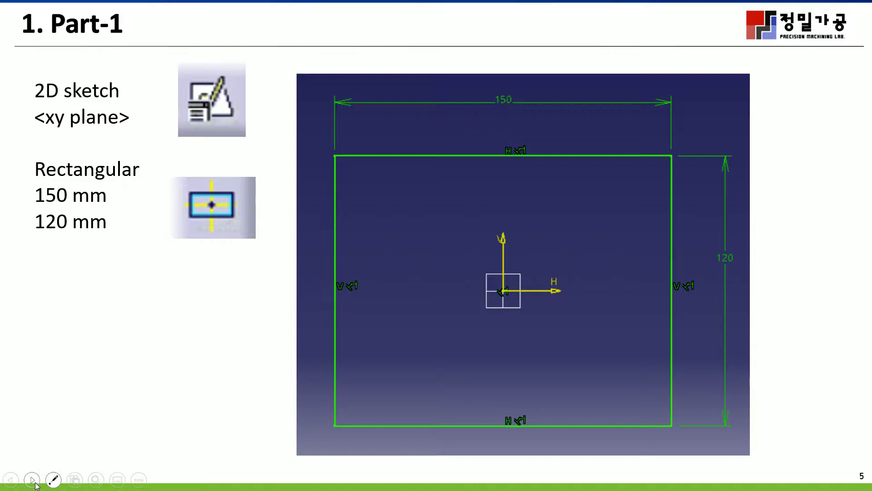
click(35, 482)
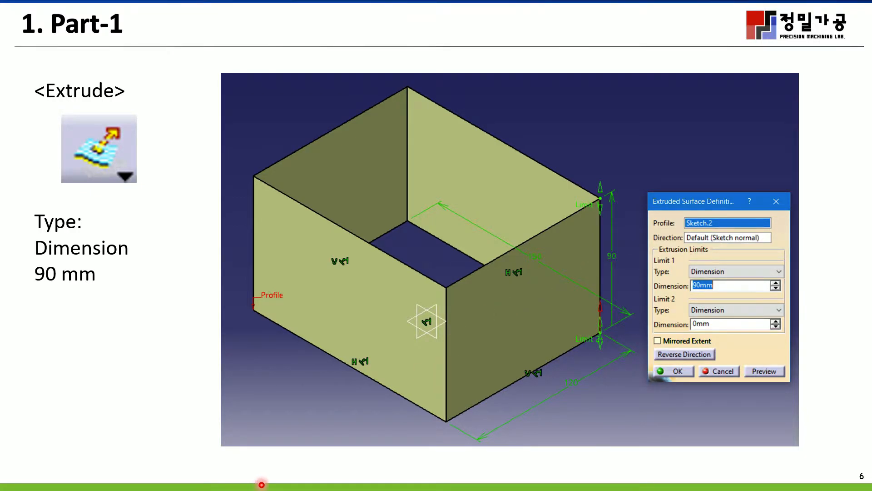
Step: Switch to CATIA and open the Generative Shape Design workbench for the part
key(super)
click(379, 474)
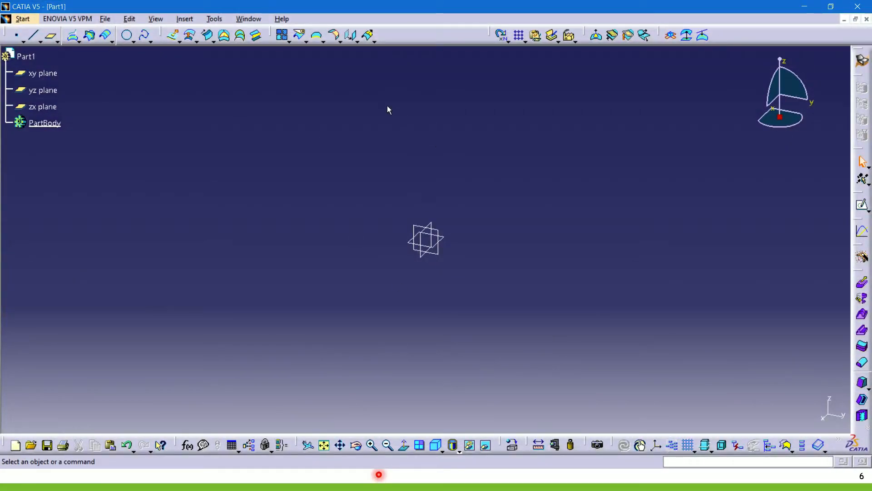
click(23, 19)
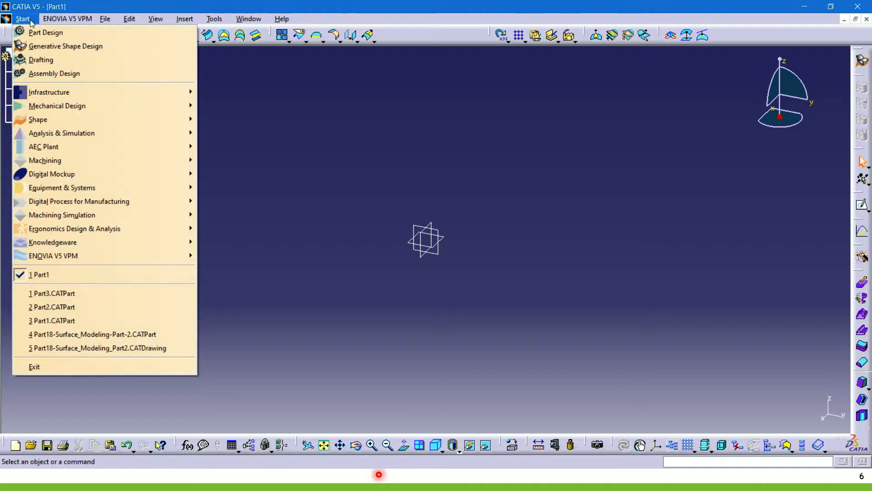
click(44, 48)
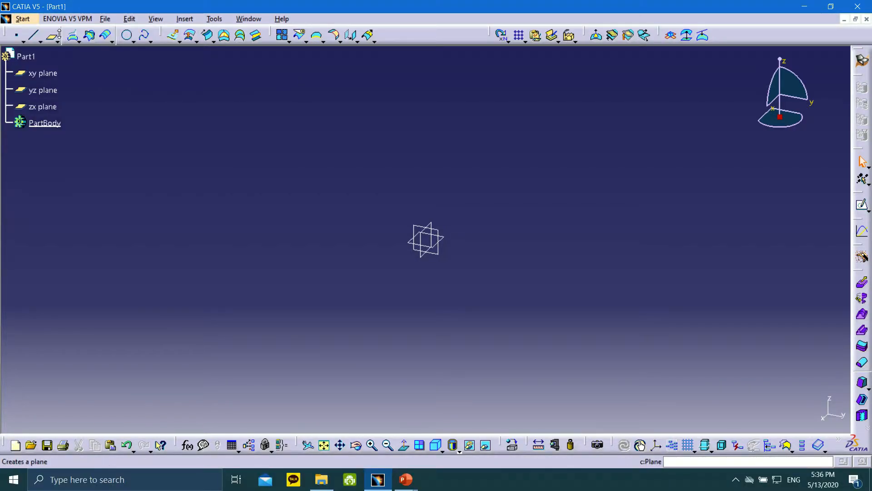
Step: Open a positioned sketch on the xy plane with its H and V axes swapped
click(448, 241)
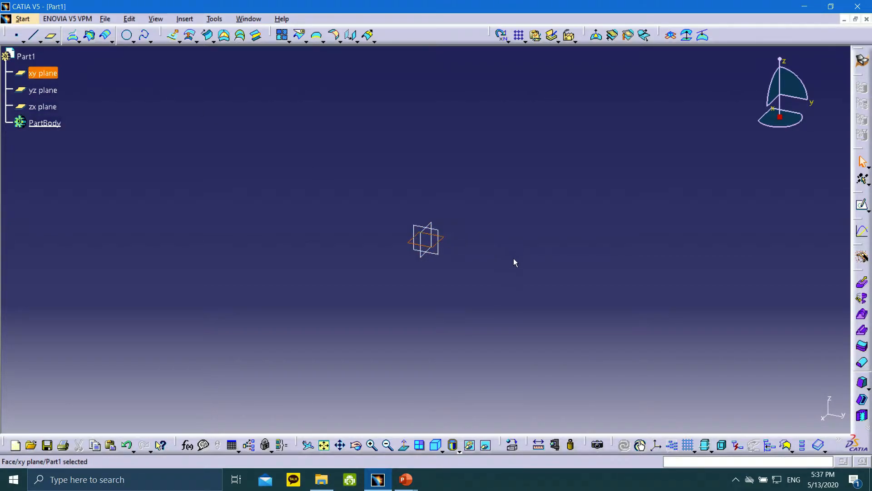
click(869, 211)
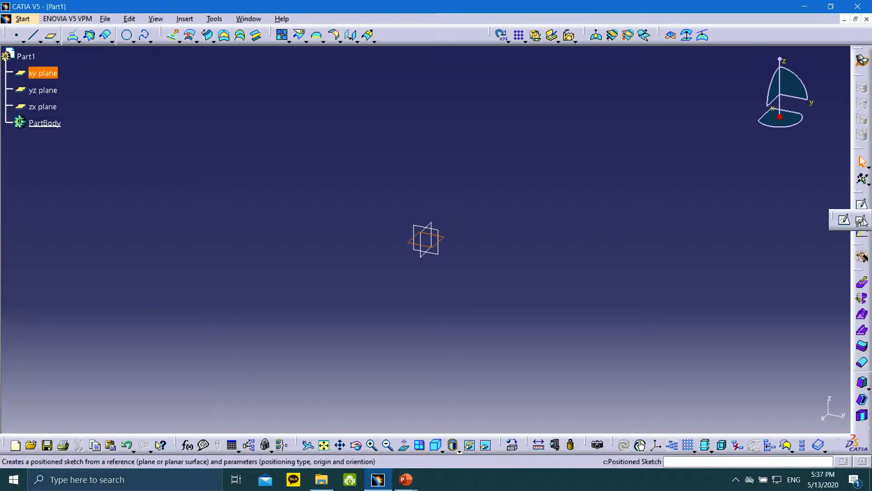
click(863, 221)
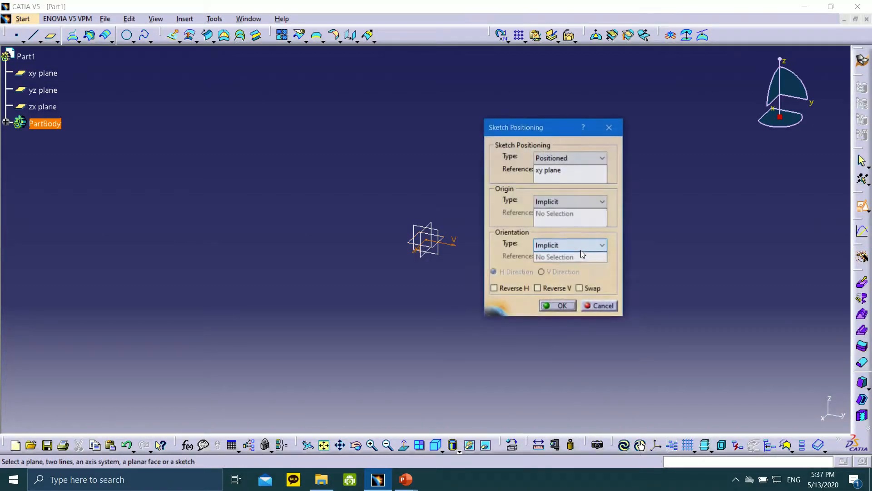
click(580, 289)
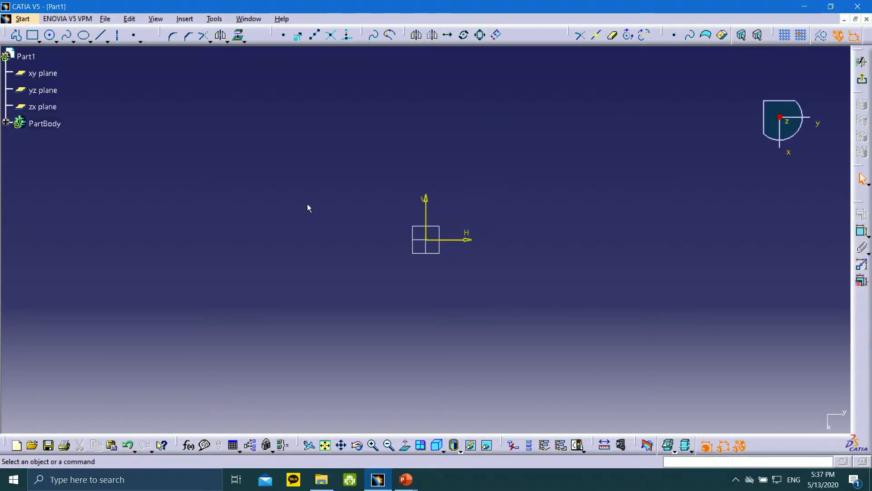
Step: Draw a centered rectangle about 130 mm wide and 134 mm high around the sketch origin
click(39, 42)
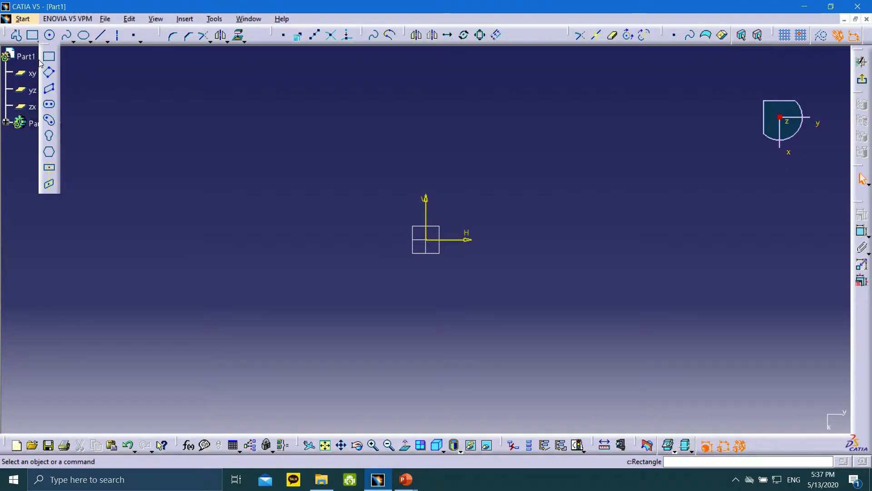
click(50, 168)
click(427, 240)
click(321, 131)
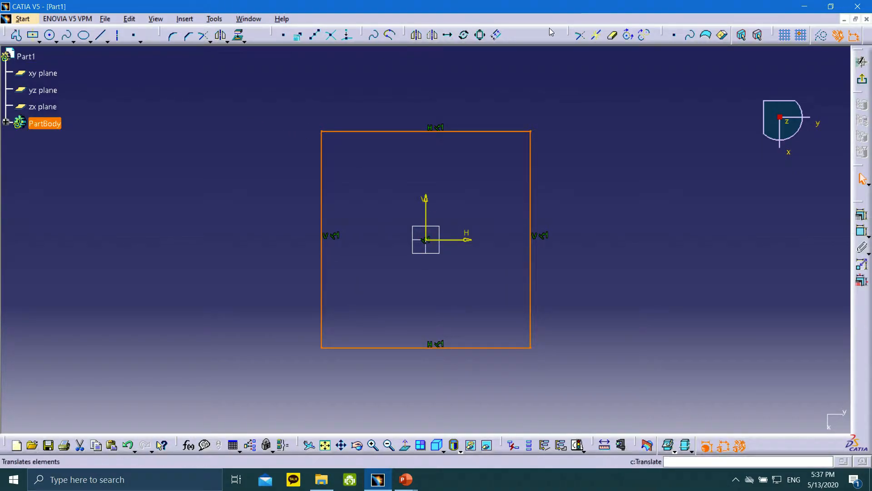
Step: Dimension the rectangle's horizontal edge and set its length to 150 mm
click(862, 232)
click(446, 131)
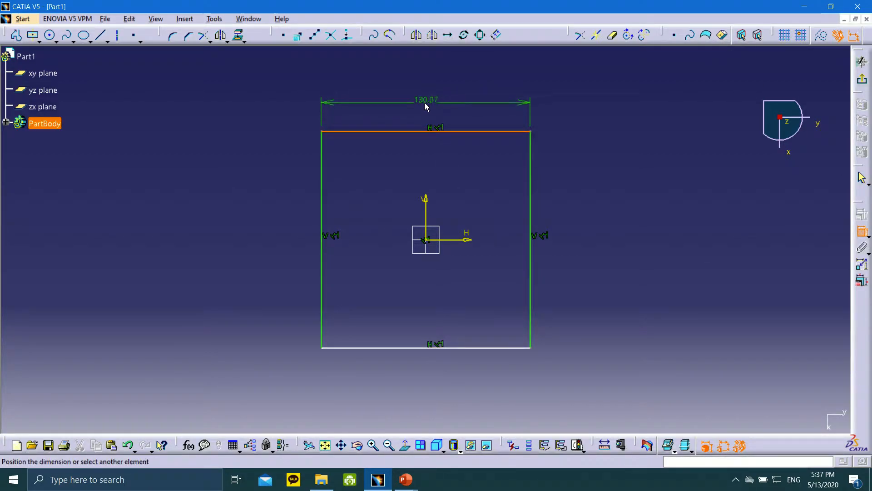
click(427, 106)
double_click(425, 101)
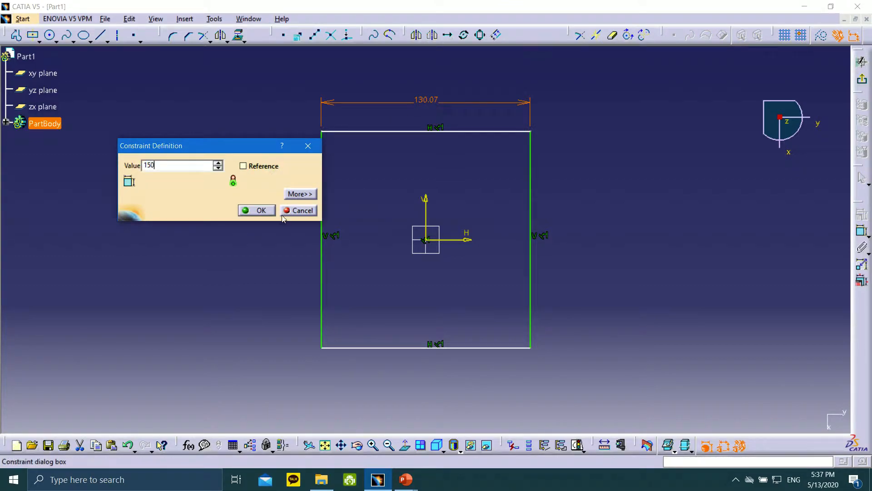
click(257, 211)
Step: Dimension the rectangle's vertical edge, set it to 120 mm, and exit the sketch
click(546, 177)
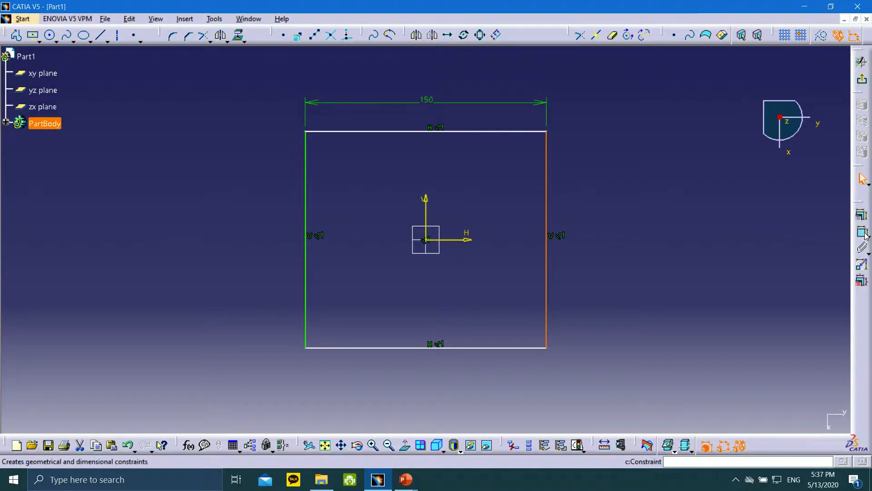
click(862, 214)
click(599, 233)
double_click(596, 235)
text(120)
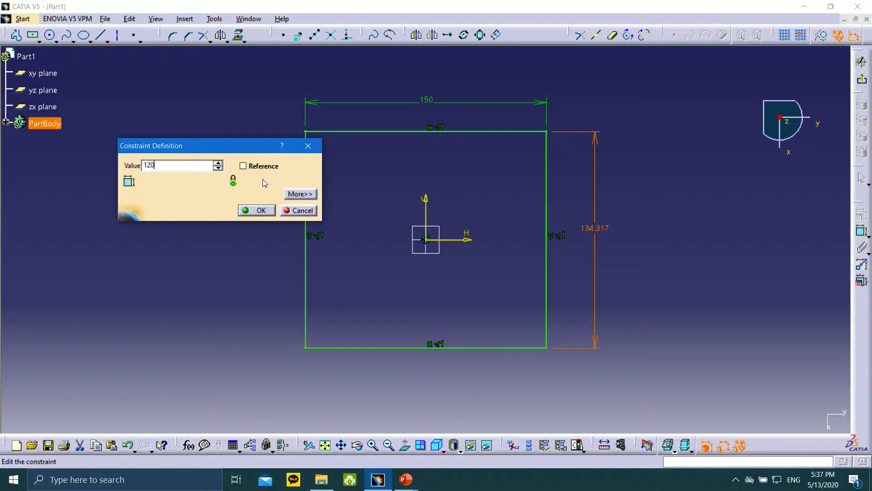
click(266, 211)
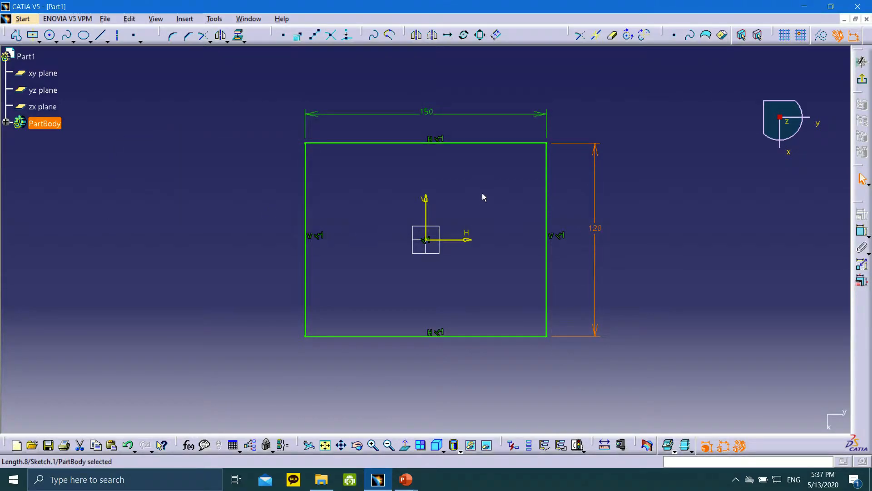
click(455, 226)
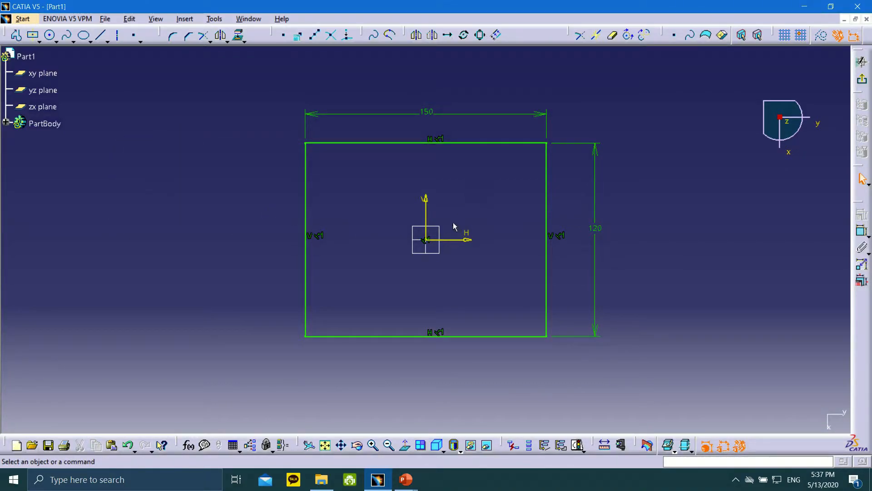
click(863, 80)
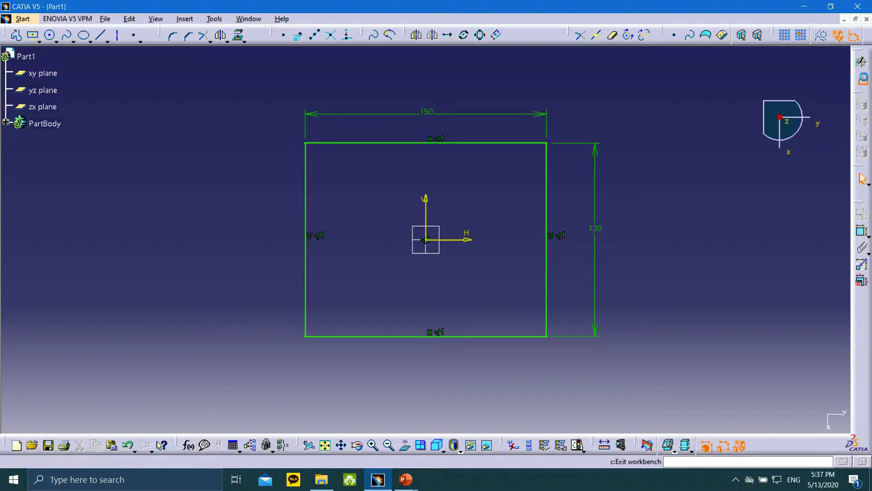
Step: Extrude the rectangle sketch as a surface 90 mm along the default sketch normal
middle_drag(481, 154, 471, 182)
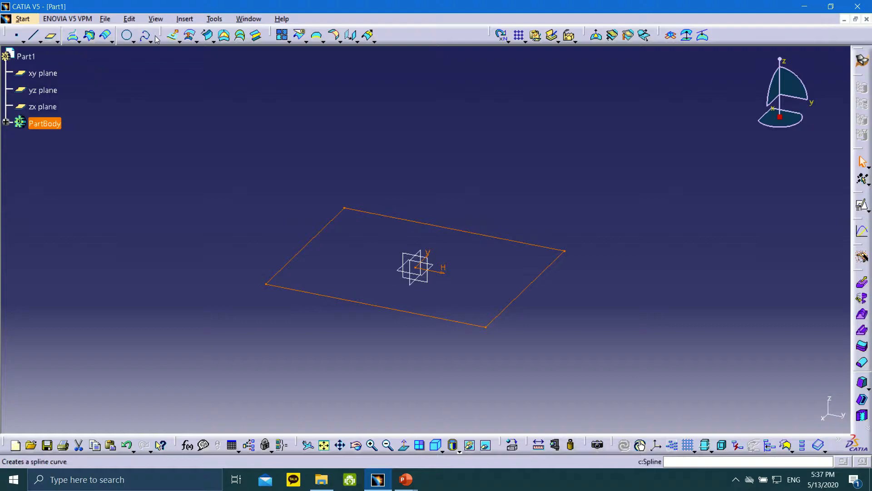
click(180, 40)
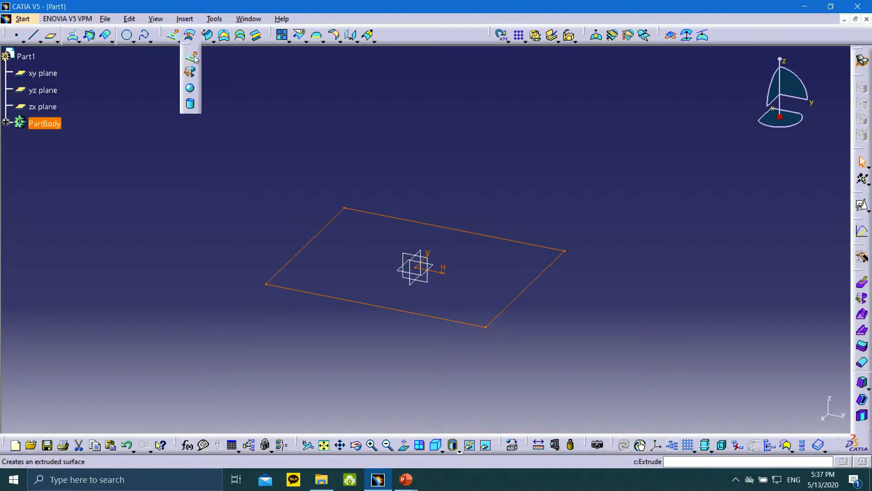
click(193, 58)
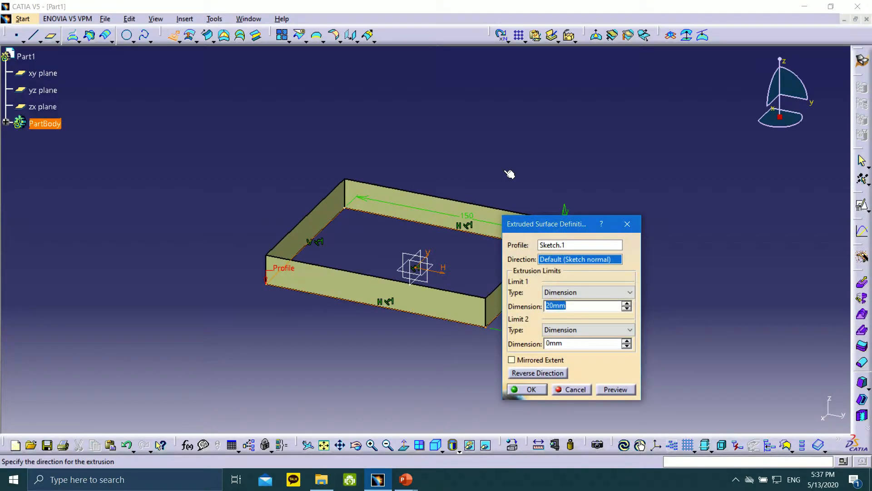
right_click(562, 260)
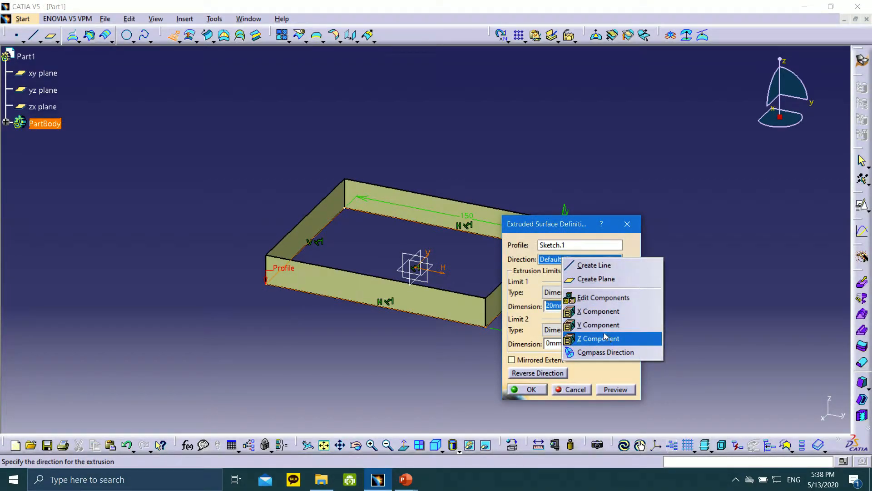
click(619, 266)
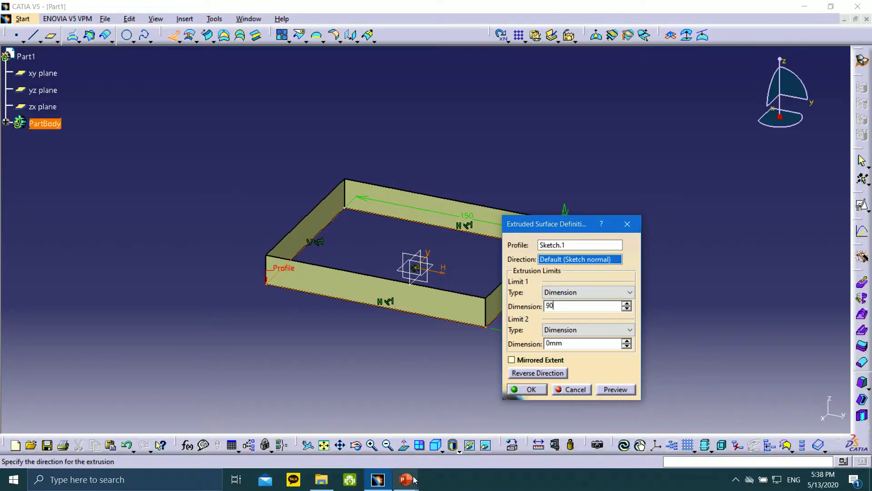
mouse_move(408, 483)
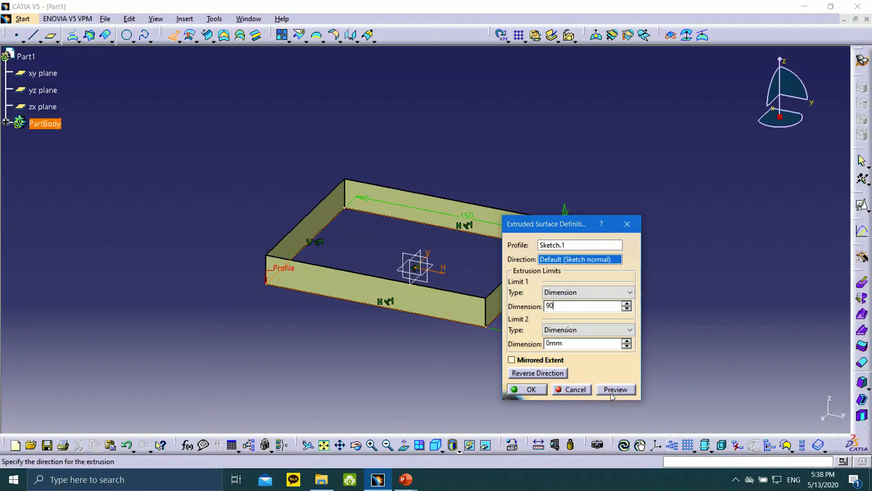
click(537, 394)
middle_drag(604, 209, 636, 256)
middle_drag(333, 169, 325, 306)
middle_drag(563, 265, 520, 332)
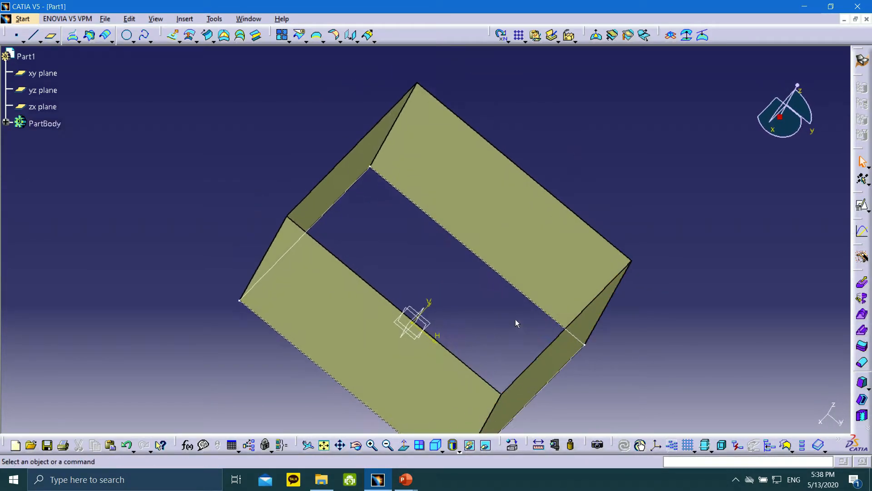
middle_drag(400, 254, 471, 279)
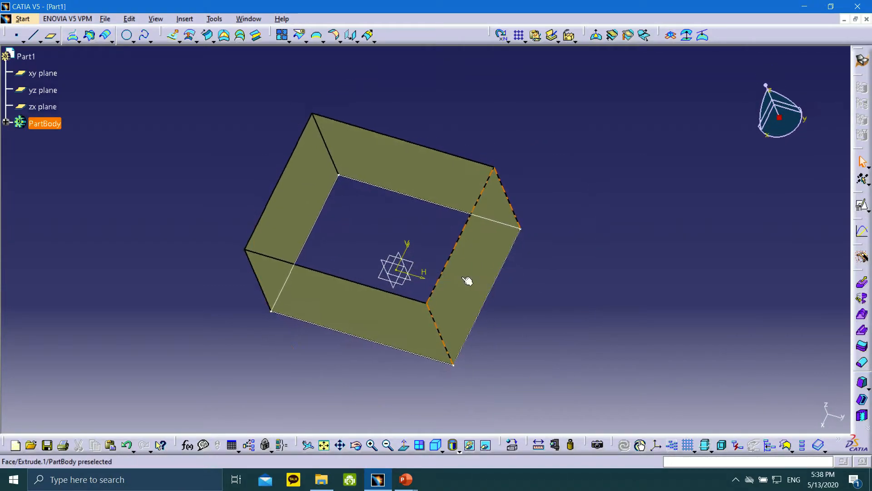
middle_drag(342, 190, 402, 118)
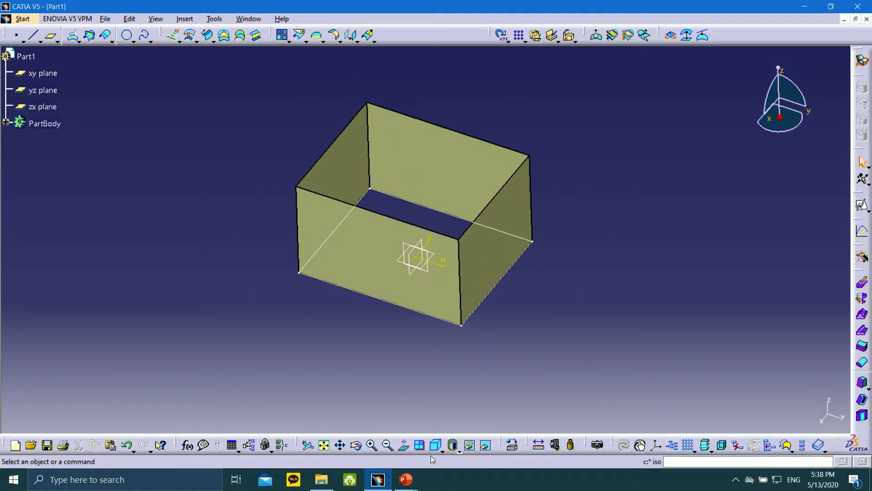
Step: Switch to the presentation to read the zx-plane sketch slide and return to CATIA
mouse_move(406, 478)
click(428, 456)
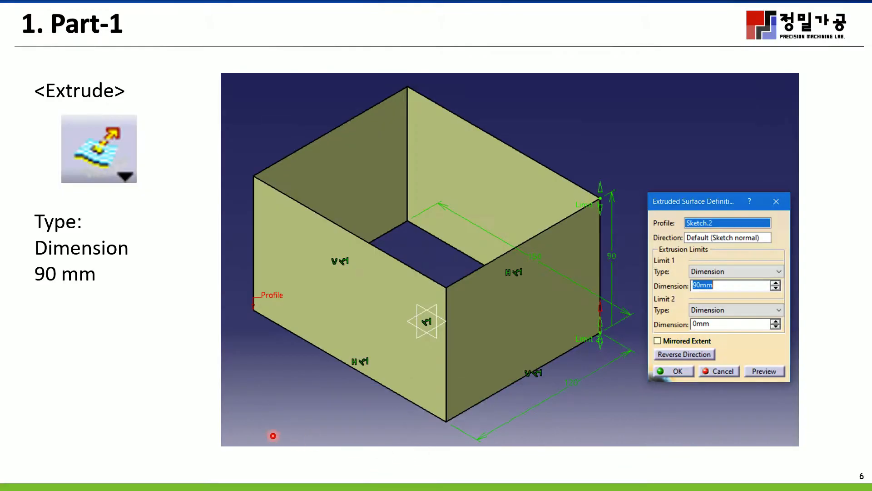
click(32, 479)
key(ctrl+l)
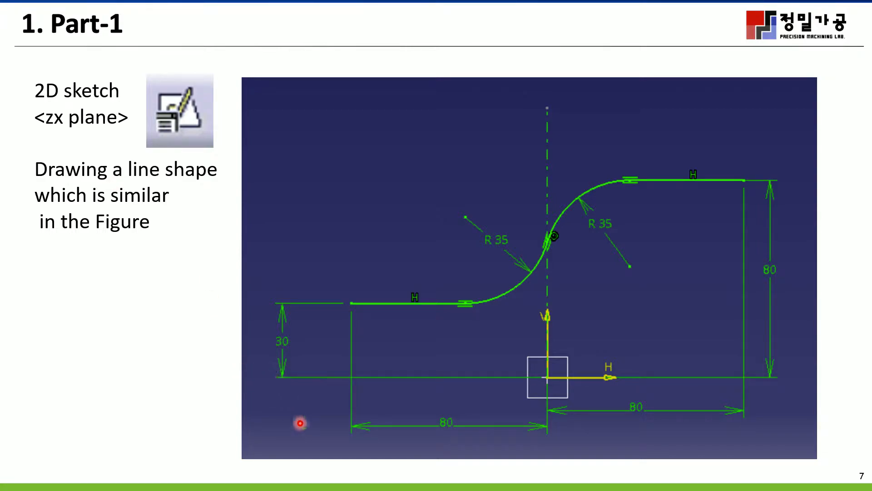
key(super)
click(378, 479)
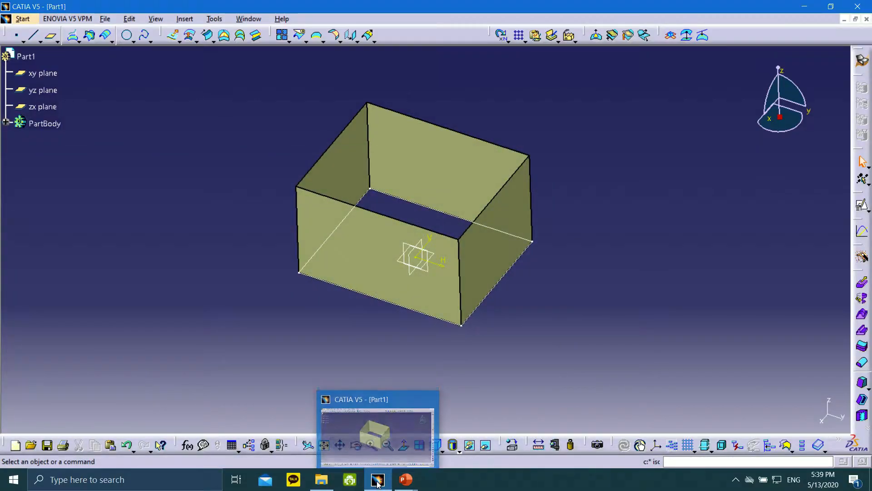
Step: Open a positioned sketch on the zx plane with implicit origin and orientation, and expand PartBody in the specification tree
click(408, 260)
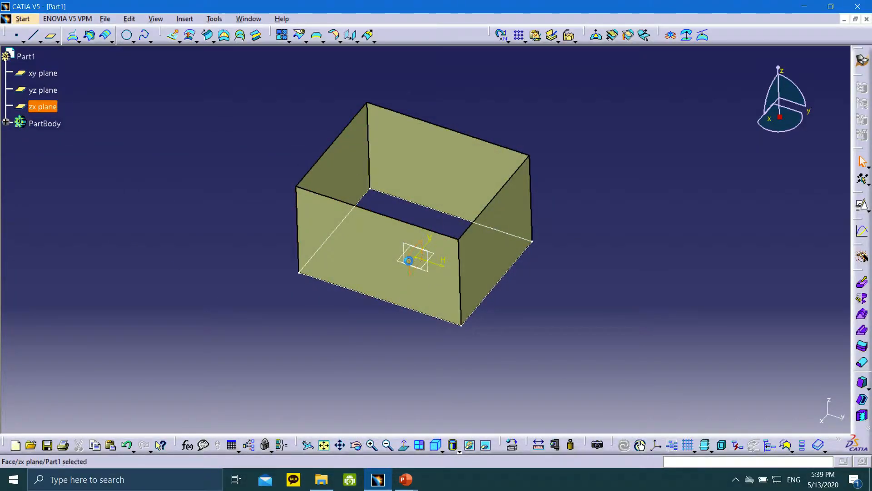
click(868, 209)
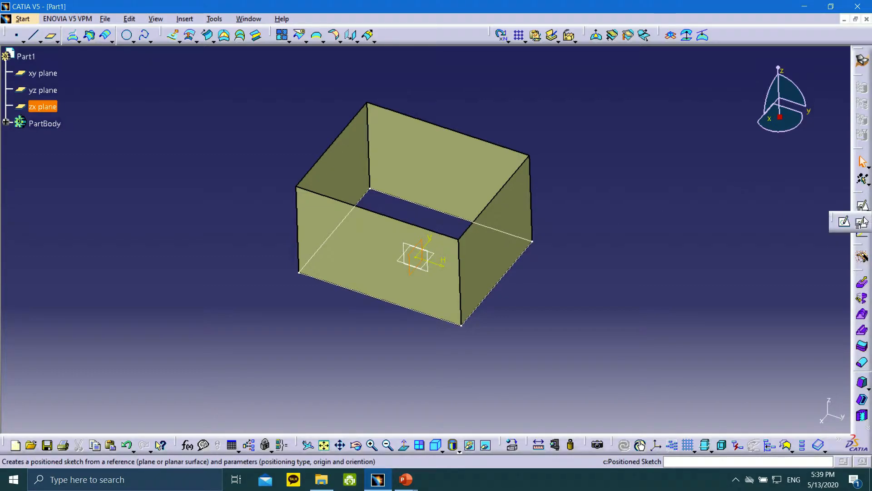
click(862, 222)
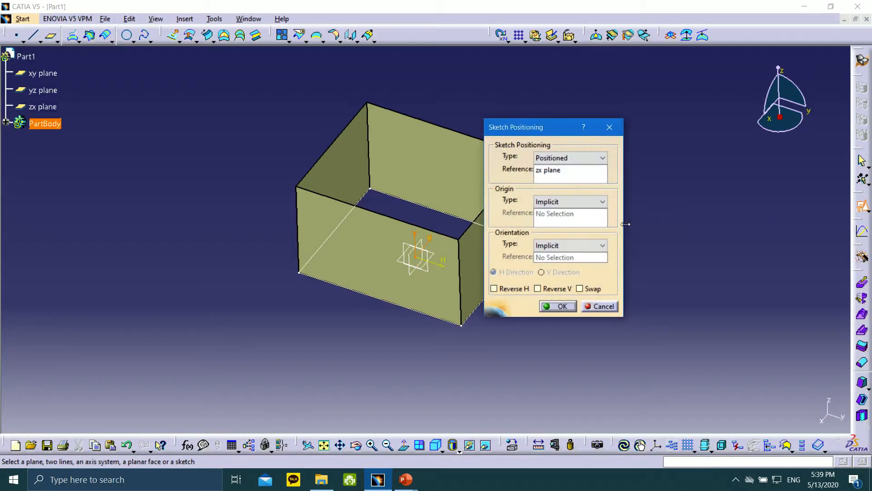
click(561, 307)
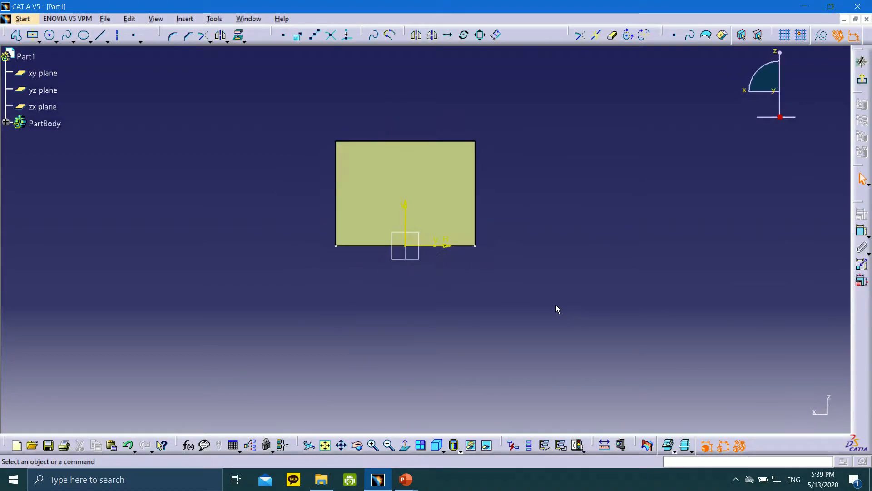
click(6, 122)
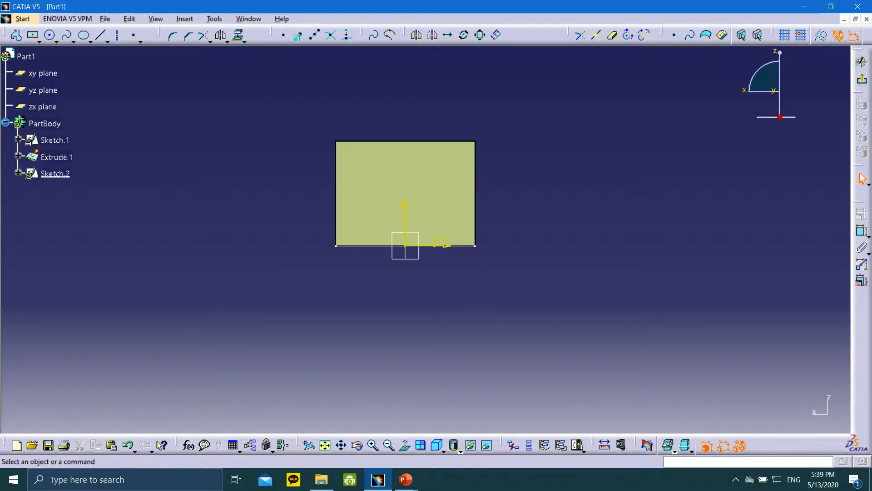
Step: Hide the extruded surface Extrude.1 and the rectangle sketch Sketch.1
right_click(50, 155)
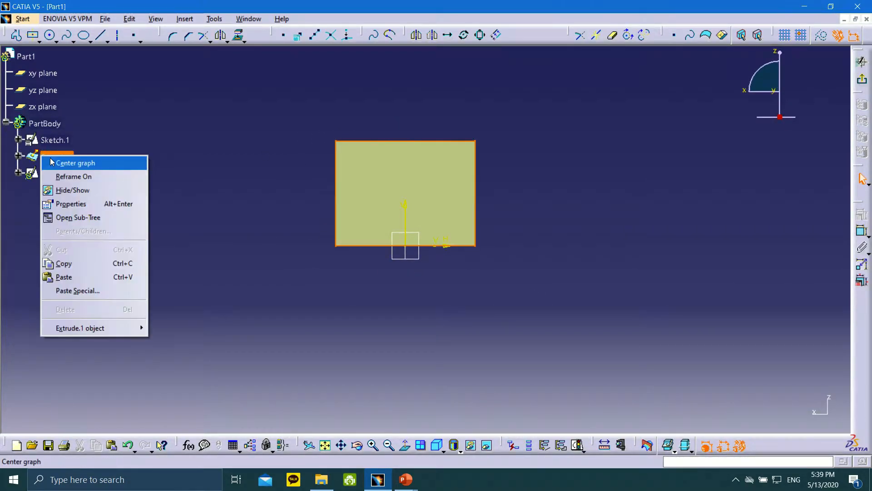
click(73, 190)
middle_drag(478, 211, 481, 222)
ctrl+middle_drag(427, 230, 396, 181)
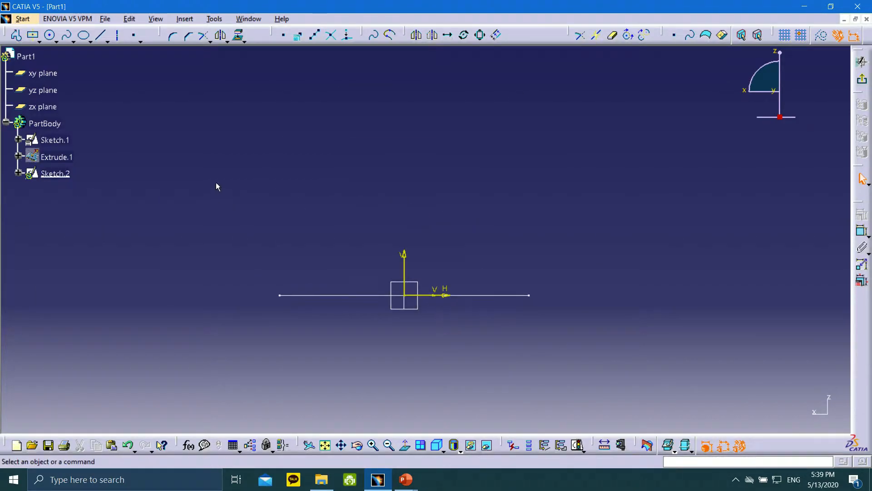
right_click(54, 140)
click(87, 173)
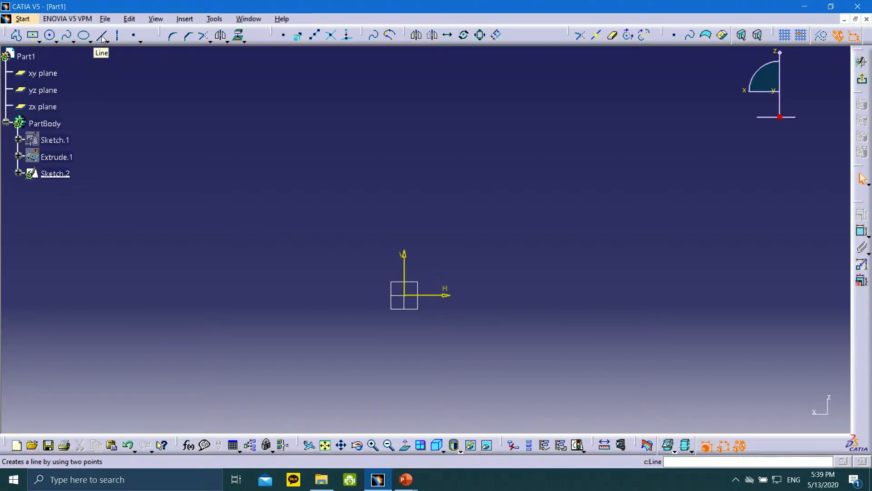
Step: Draw a vertical axis line from the sketch origin upward along the V direction
click(107, 34)
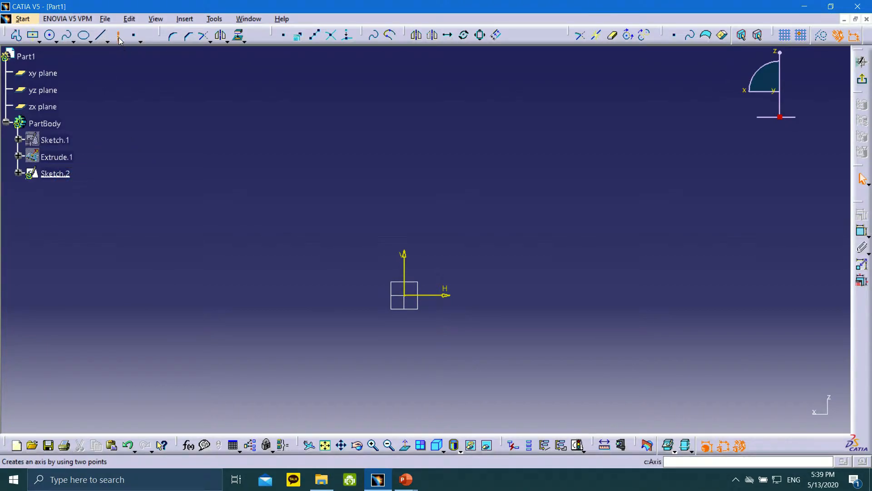
click(406, 295)
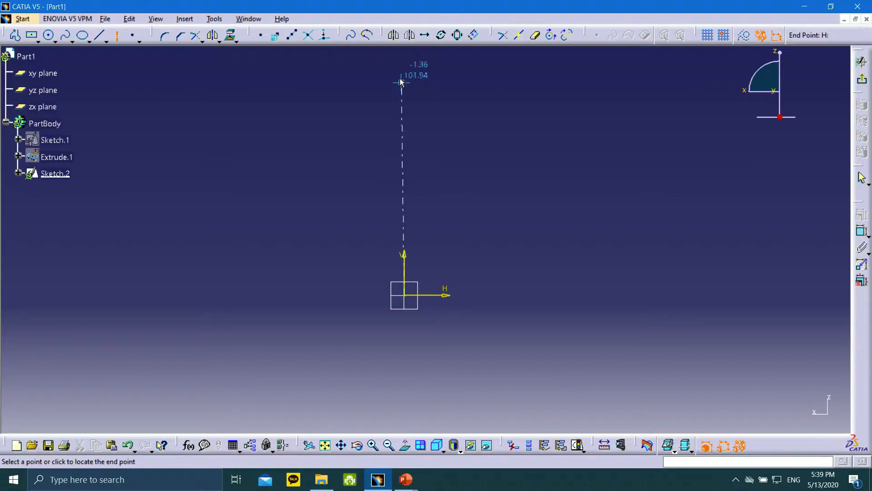
click(404, 69)
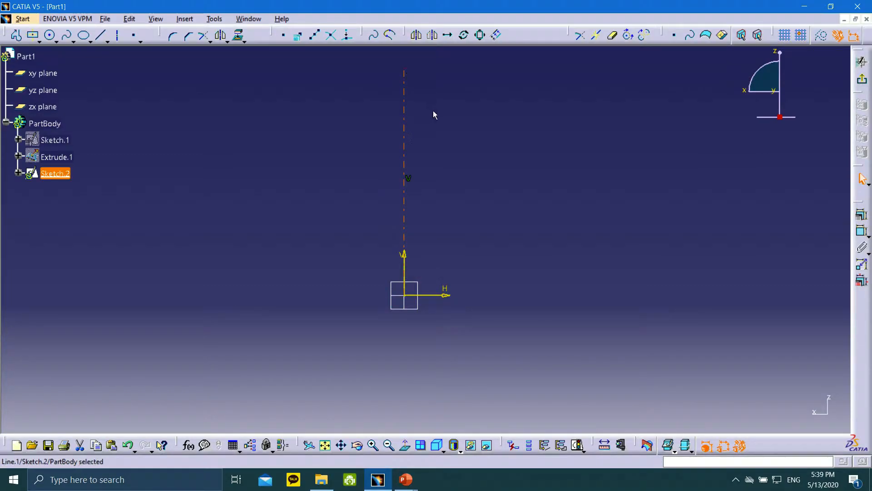
Step: Draw a horizontal line left of the axis, about 46 mm above the H axis, with its outer end about 97 mm from the origin
middle_drag(303, 174, 331, 218)
click(102, 36)
click(229, 244)
click(360, 244)
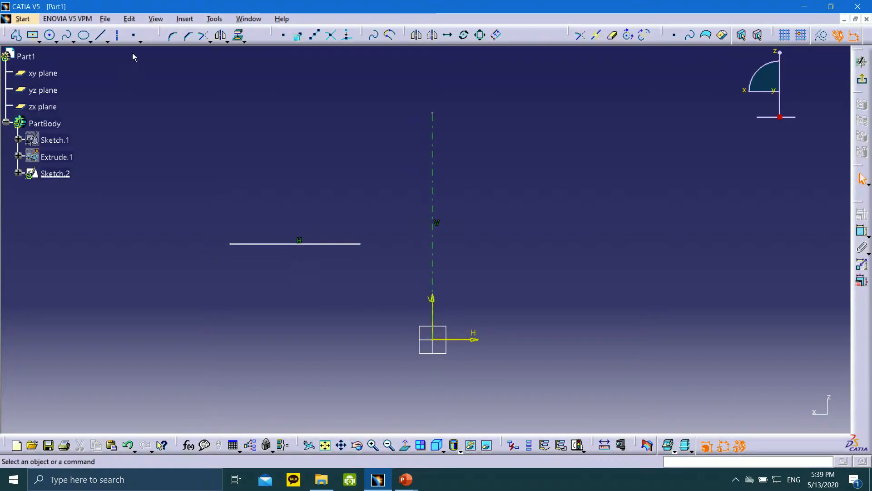
Step: Dimension the horizontal line's distance from the H axis and set it to 30 mm
click(862, 233)
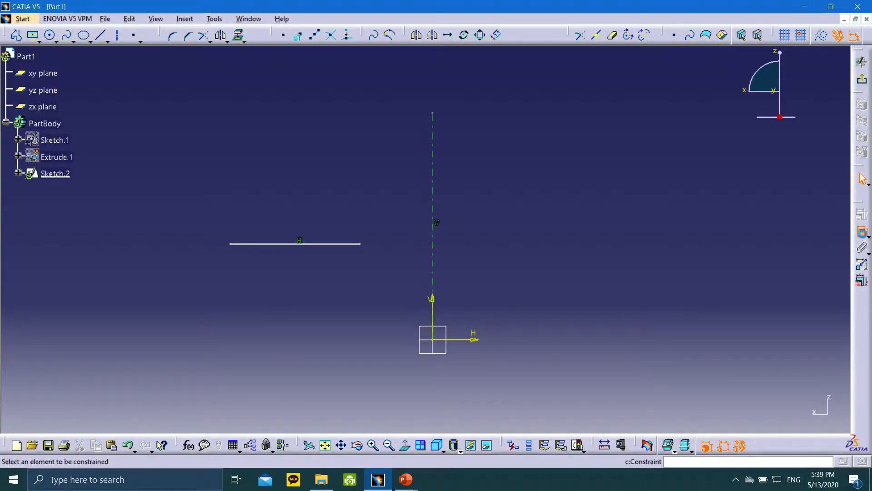
click(277, 244)
click(461, 339)
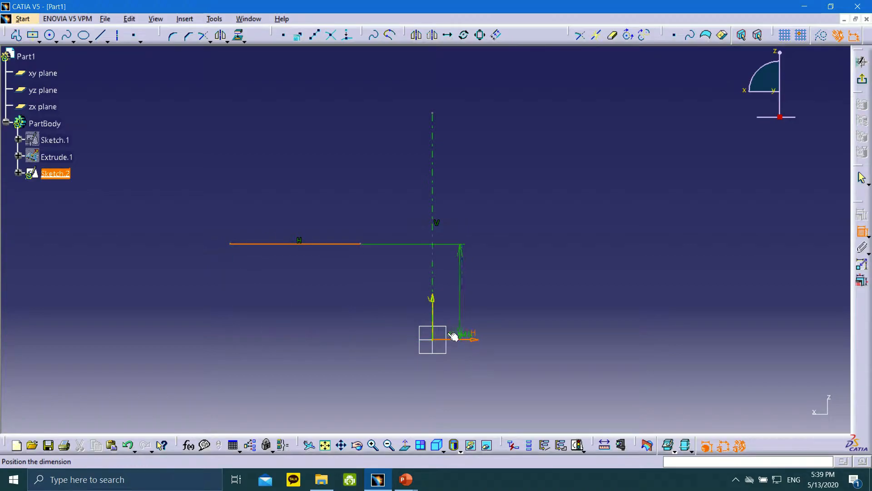
click(192, 302)
double_click(193, 303)
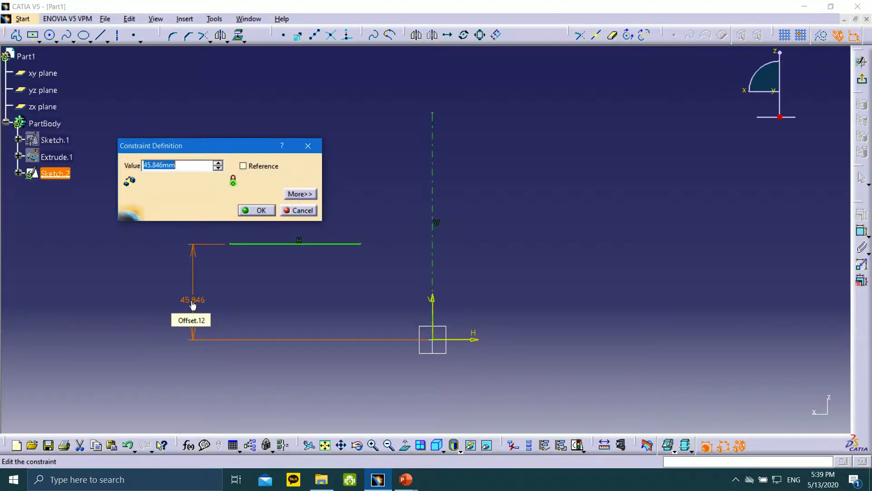
text(30mm)
click(257, 211)
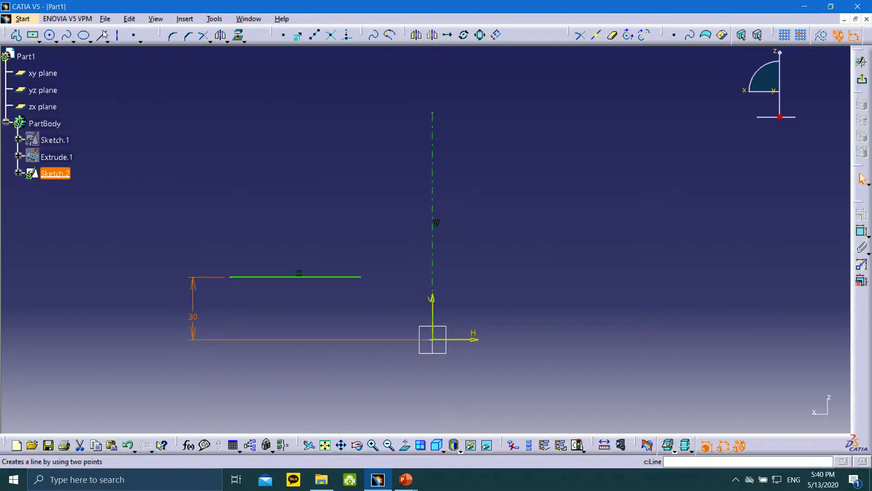
Step: Dimension the horizontal distance from the line's left endpoint to the vertical axis and set it to 80 mm
click(862, 231)
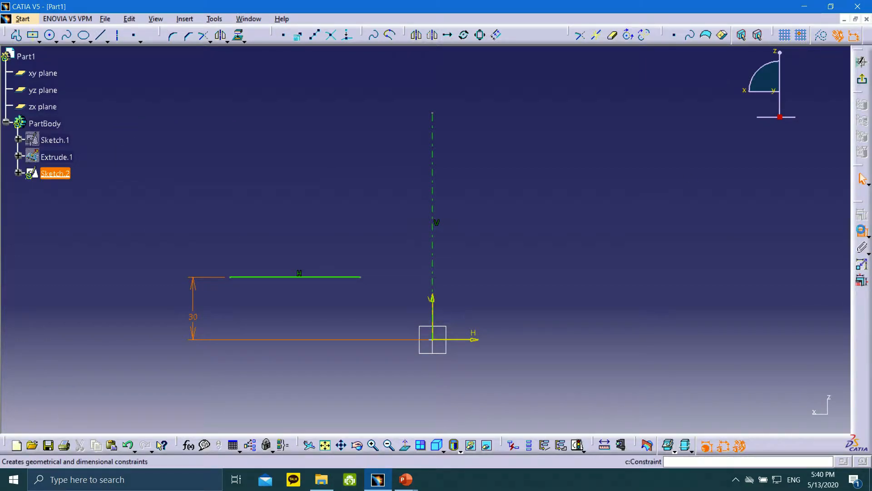
click(232, 278)
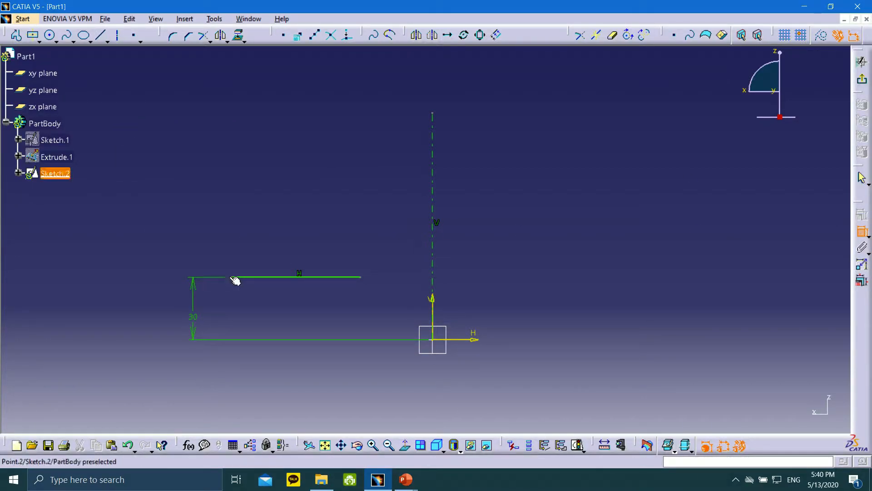
click(437, 320)
click(325, 378)
double_click(324, 378)
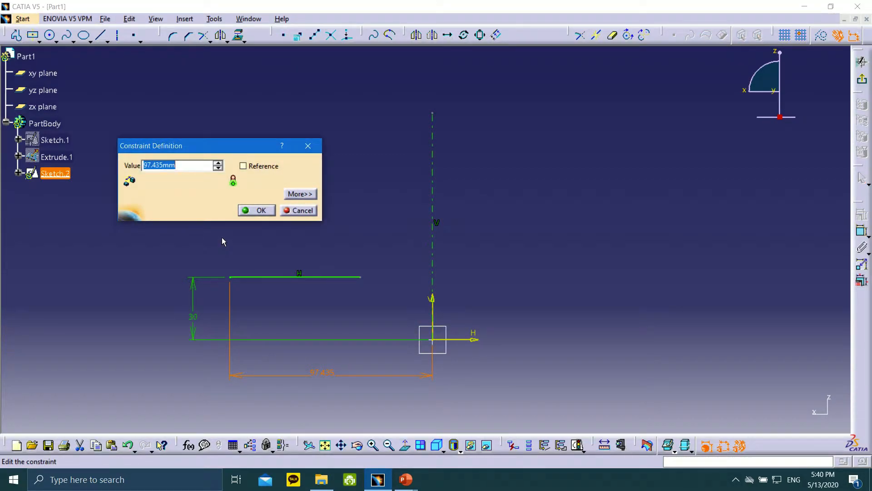
click(262, 211)
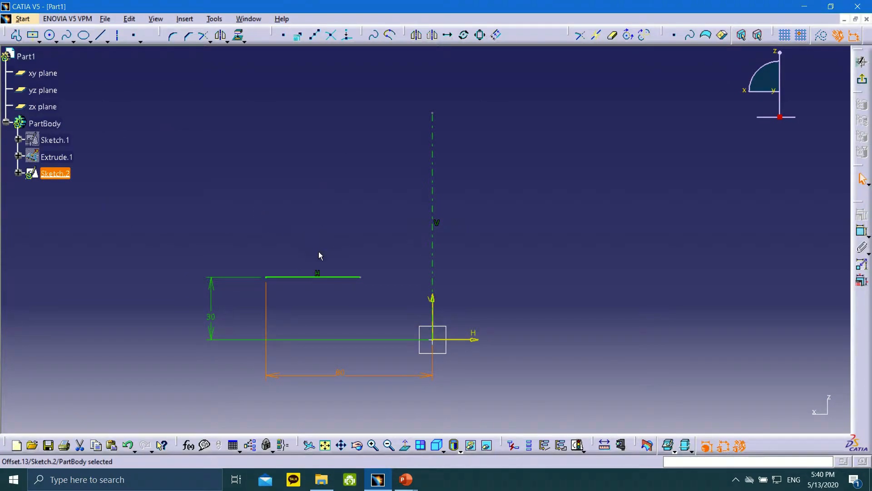
Step: Draw a centre-defined arc of about 39 mm radius, centred above the line's right endpoint and curving up toward the axis
click(55, 41)
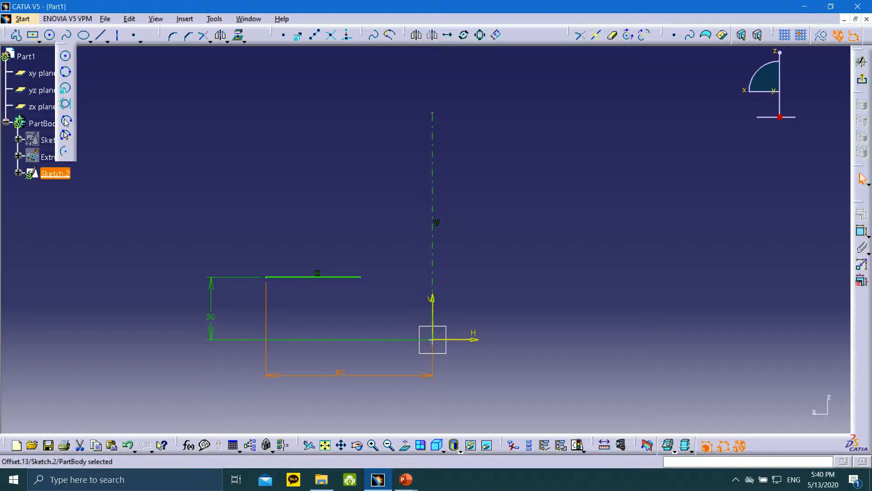
click(67, 155)
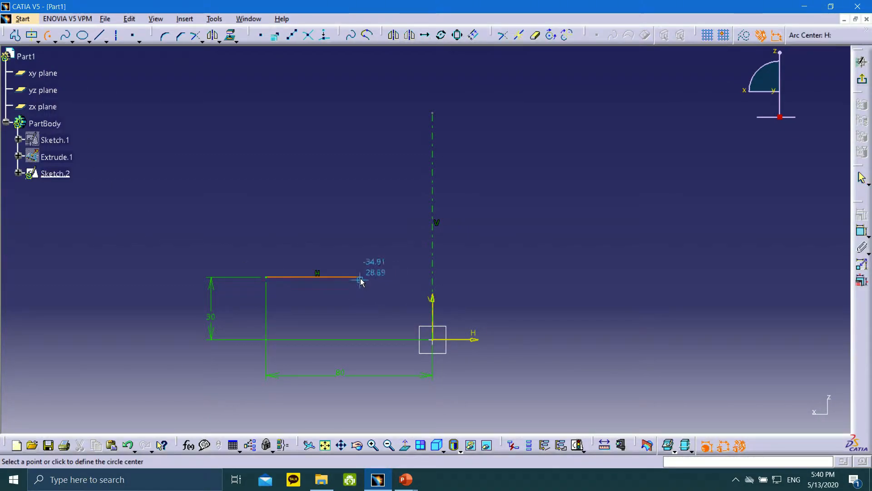
click(365, 199)
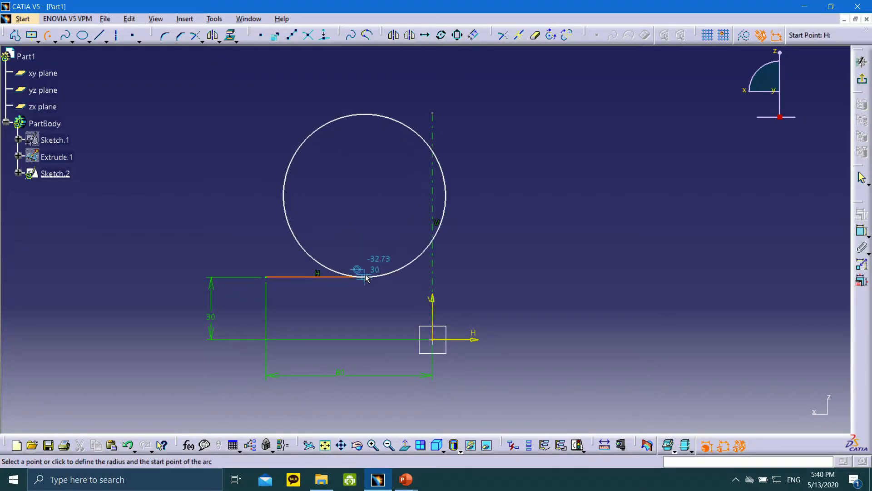
click(364, 277)
click(422, 253)
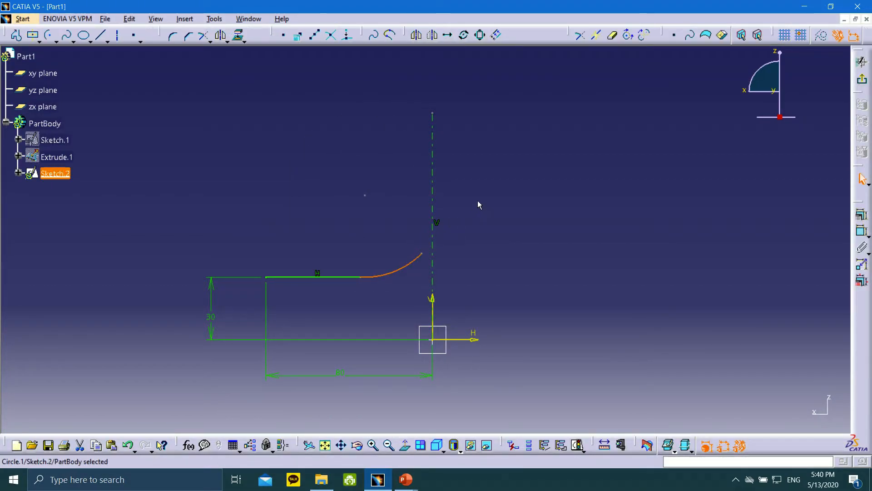
click(481, 219)
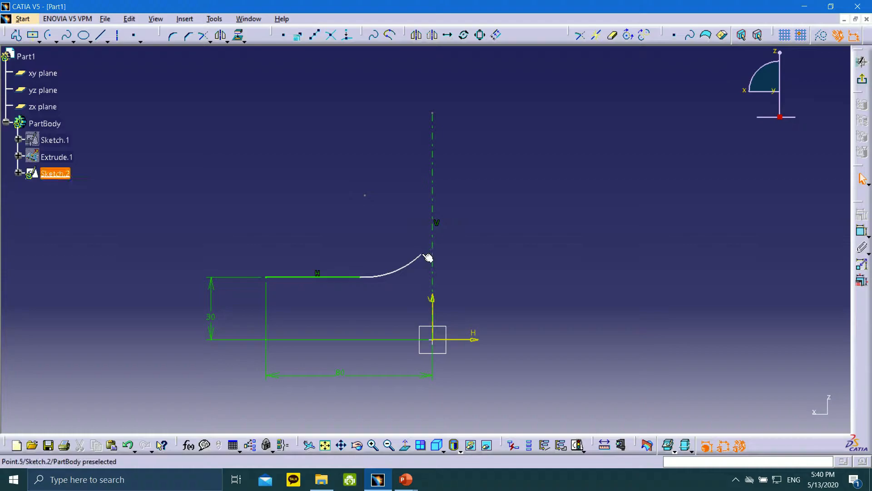
Step: Draw a second centre-defined arc centred right of the axis at about H 31, V 46, from the first arc's upper end upward to the right
click(422, 253)
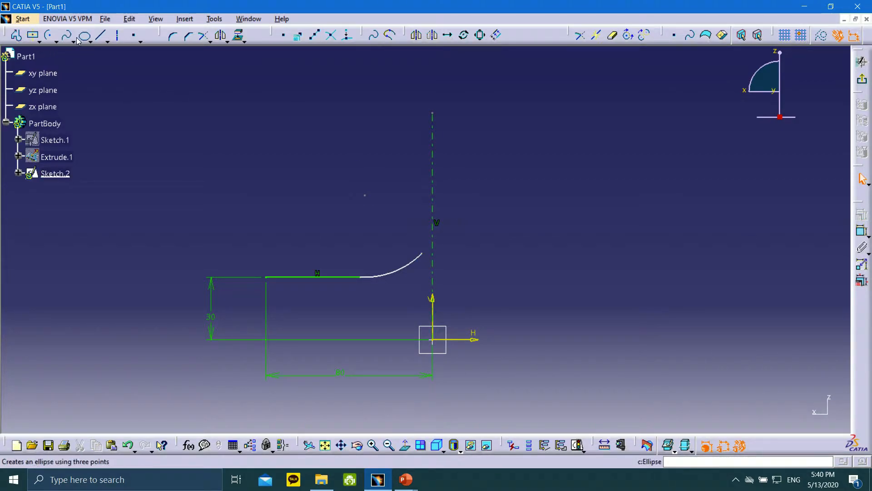
click(49, 36)
click(48, 36)
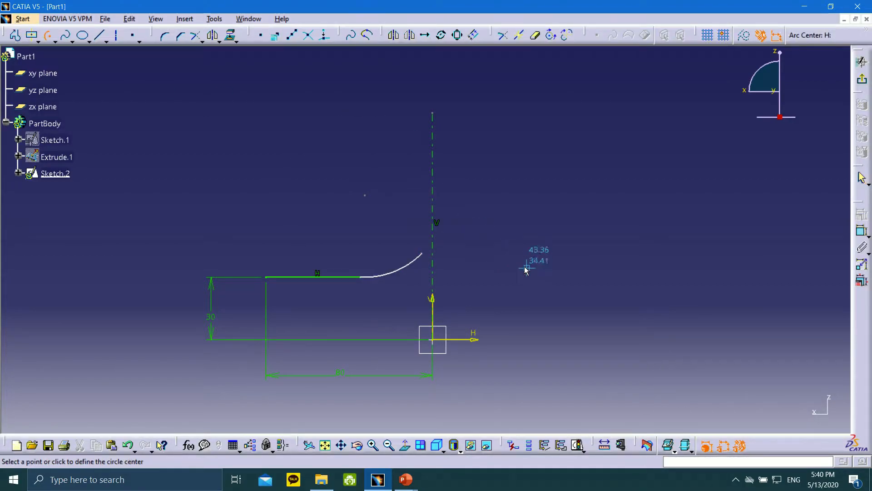
click(495, 246)
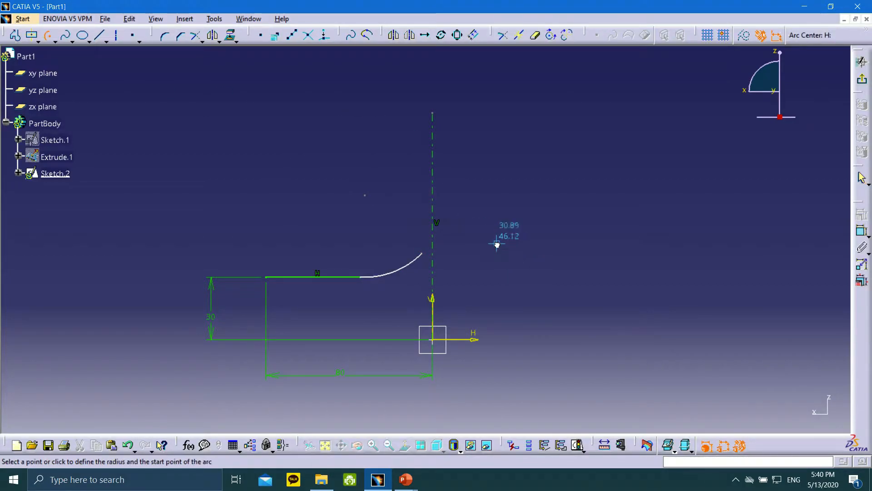
click(423, 253)
click(495, 168)
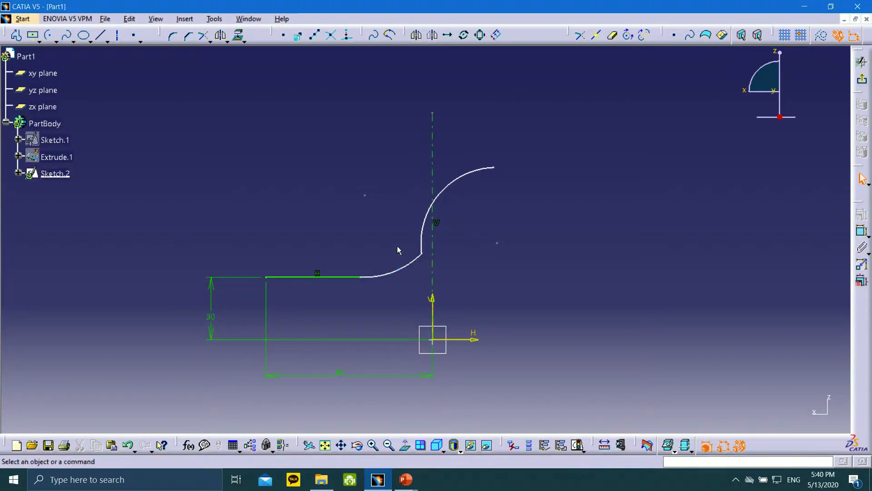
Step: Dimension the lower arc's radius and set it to 35 mm
click(862, 231)
click(411, 262)
click(371, 227)
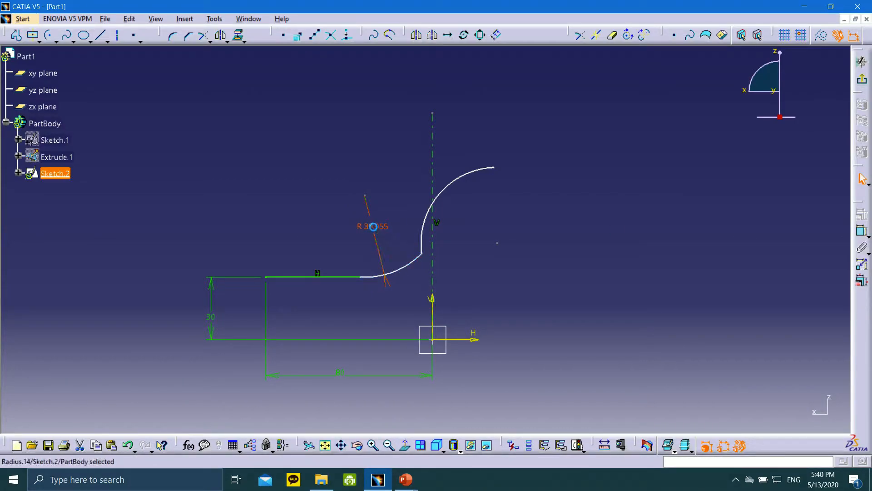
double_click(372, 226)
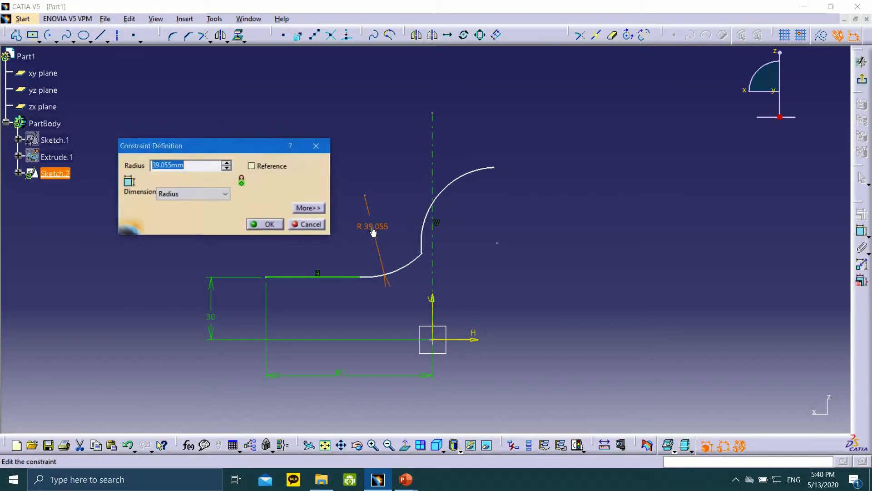
click(264, 225)
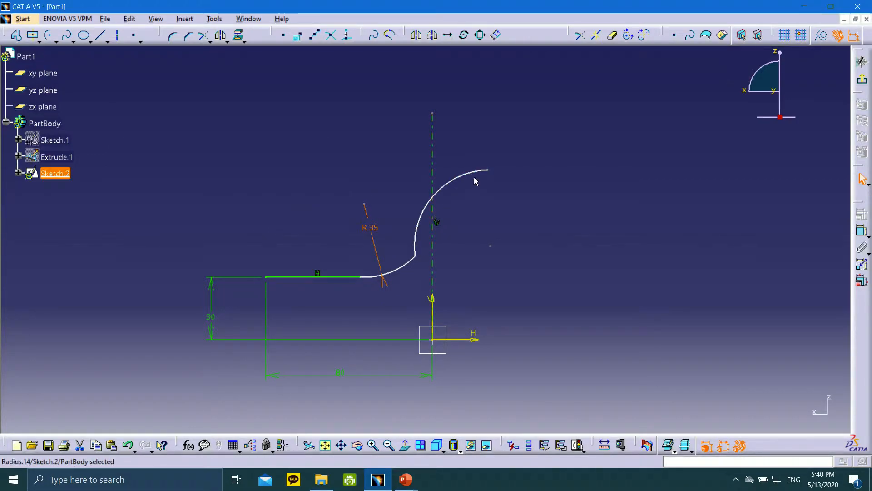
Step: Dimension the upper arc's radius and set it to 35 mm
click(862, 230)
click(447, 188)
click(465, 217)
double_click(465, 221)
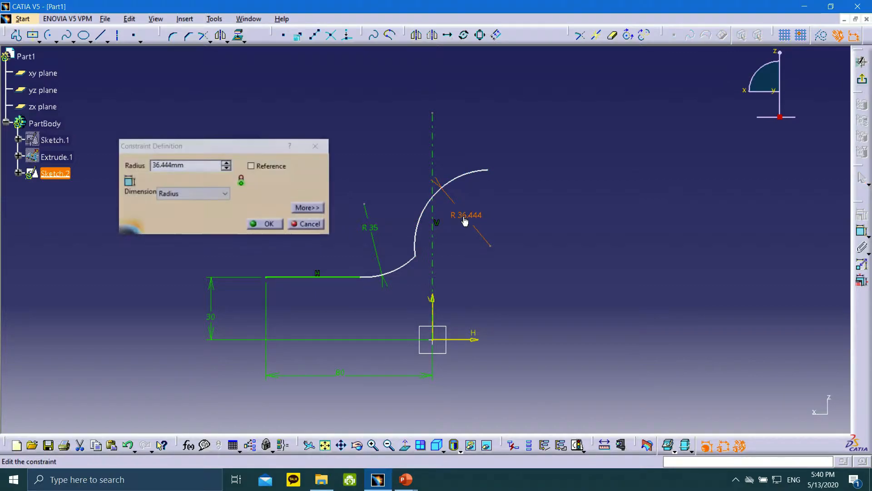
click(187, 165)
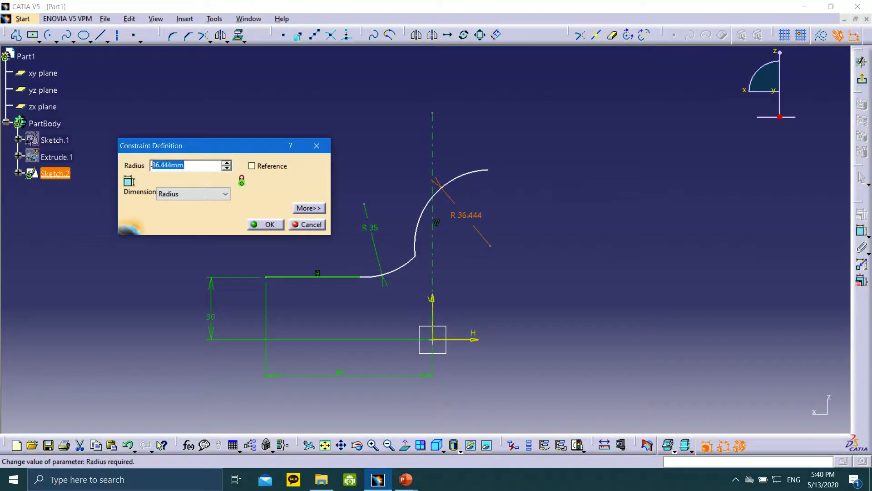
drag(158, 165, 141, 166)
text(35)
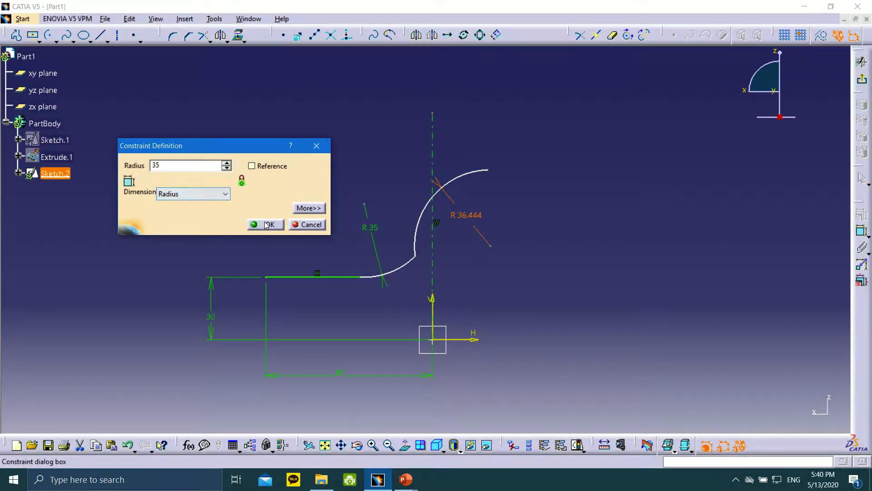
click(266, 225)
Step: Apply a tangency constraint between the two arcs and move their shared endpoint left of the vertical axis
click(425, 225)
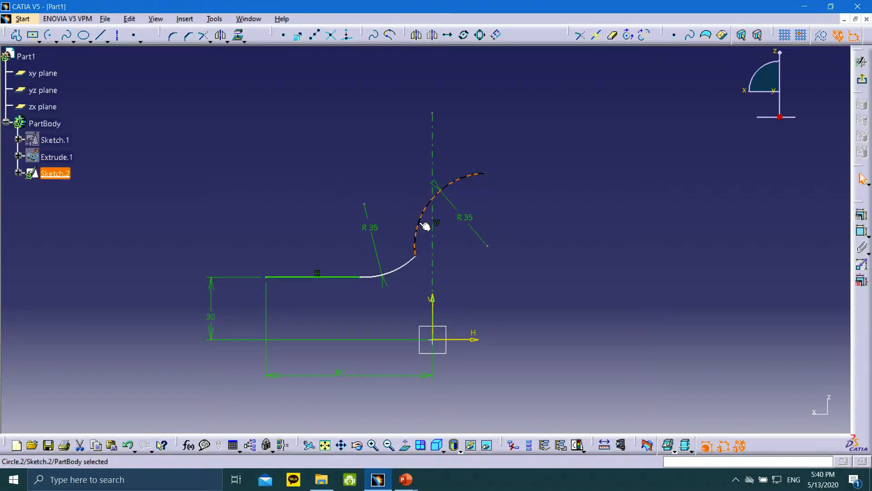
double_click(414, 264)
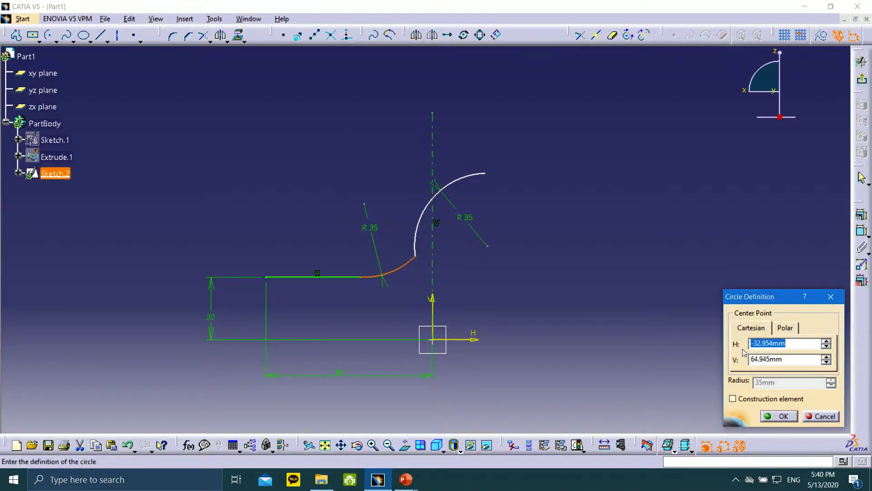
click(821, 420)
ctrl+click(425, 221)
click(861, 215)
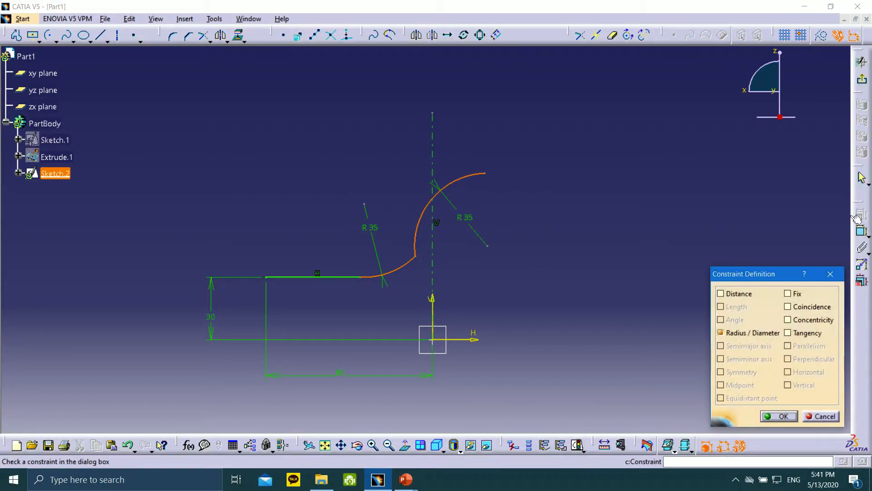
drag(772, 275, 643, 194)
click(667, 254)
click(659, 337)
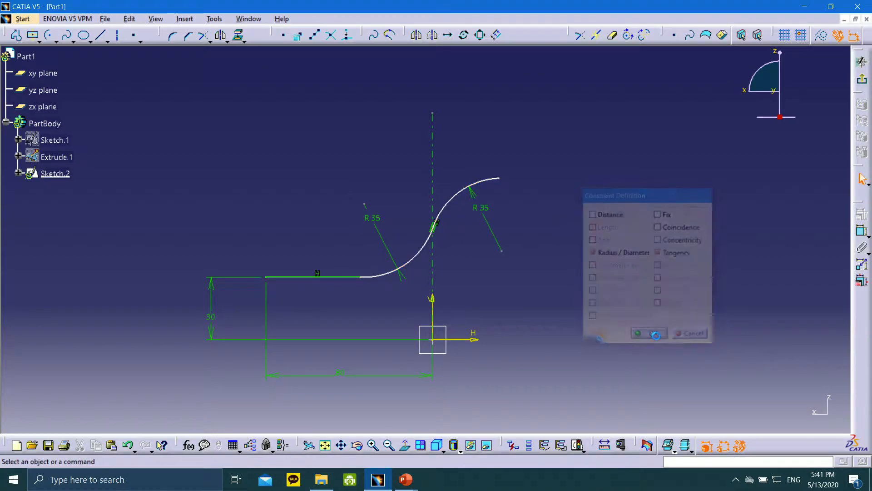
drag(437, 227, 412, 217)
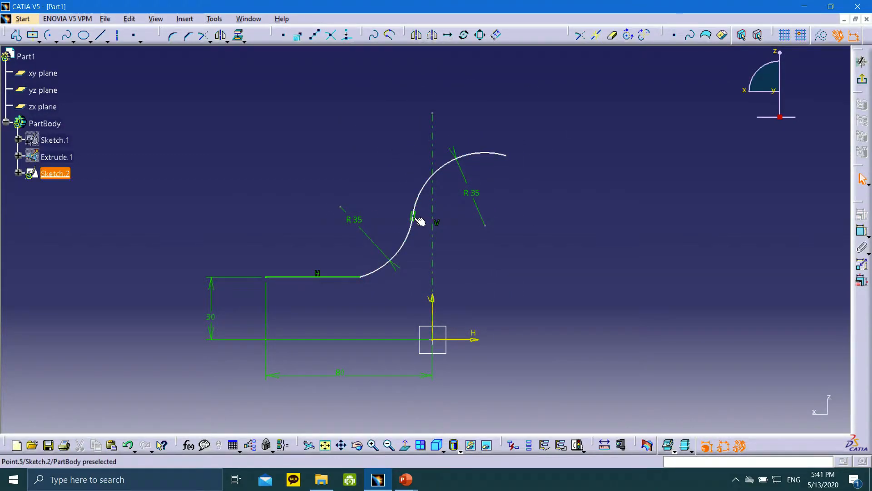
double_click(419, 221)
click(437, 218)
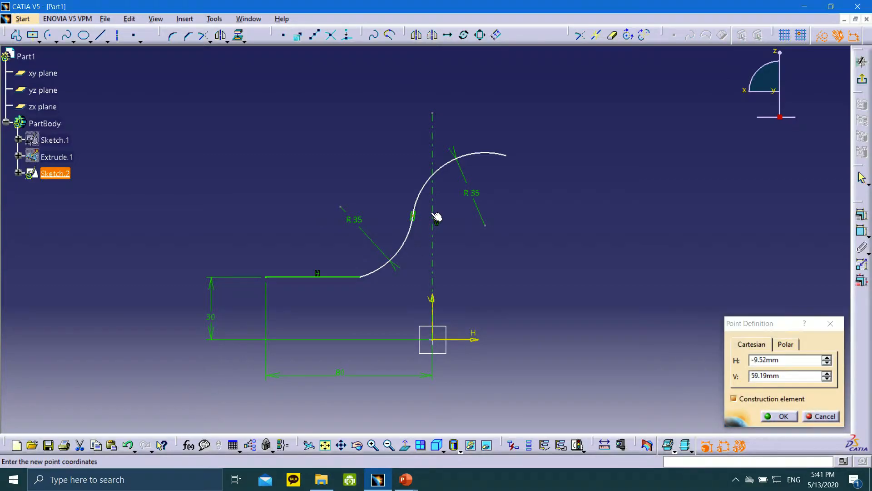
click(818, 421)
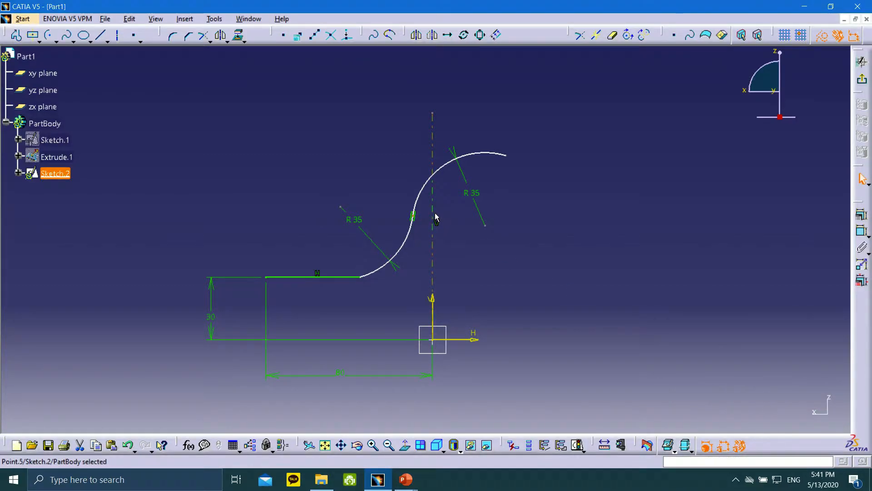
Step: Constrain the arcs' shared endpoint to be coincident with the vertical construction axis
click(433, 212)
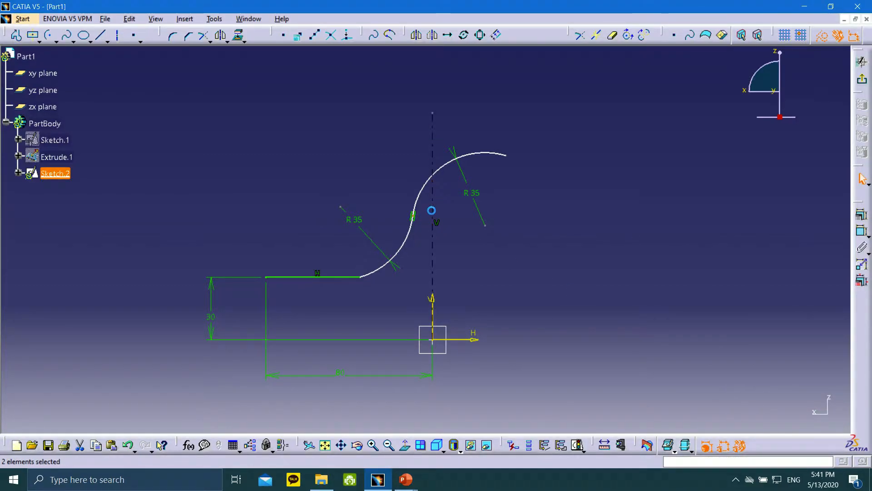
click(861, 215)
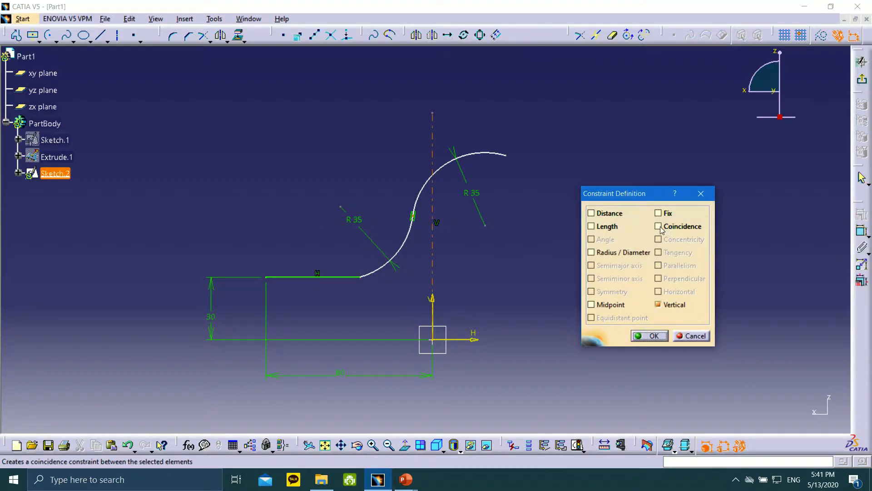
click(658, 226)
click(650, 336)
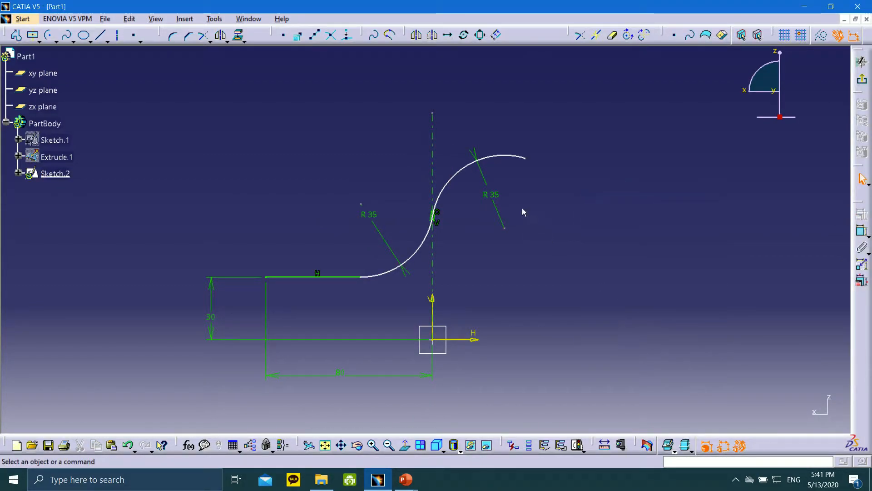
Step: Move the upper arc's free end slightly up toward the axis and draw a line from it outward to about H 94.5 mm
mouse_move(527, 159)
mouse_down()
mouse_move(468, 150)
mouse_move(538, 146)
mouse_move(485, 152)
mouse_move(518, 152)
mouse_move(508, 146)
mouse_up()
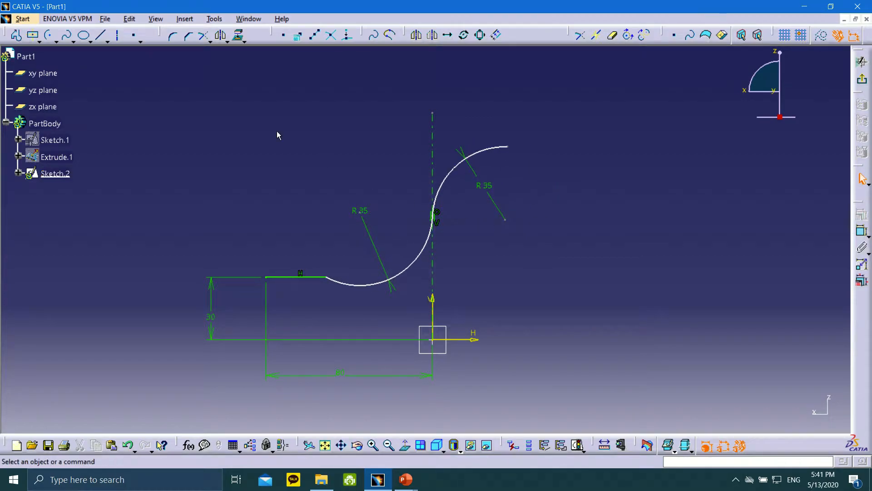
click(101, 38)
click(508, 147)
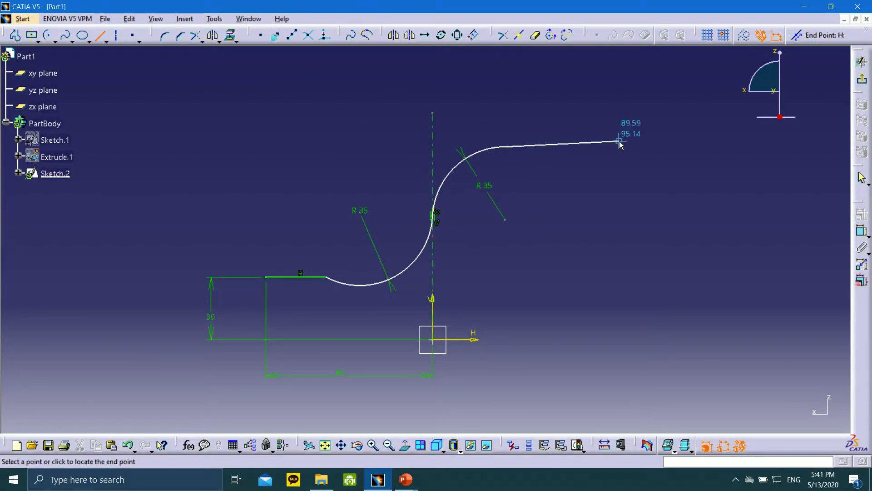
click(629, 144)
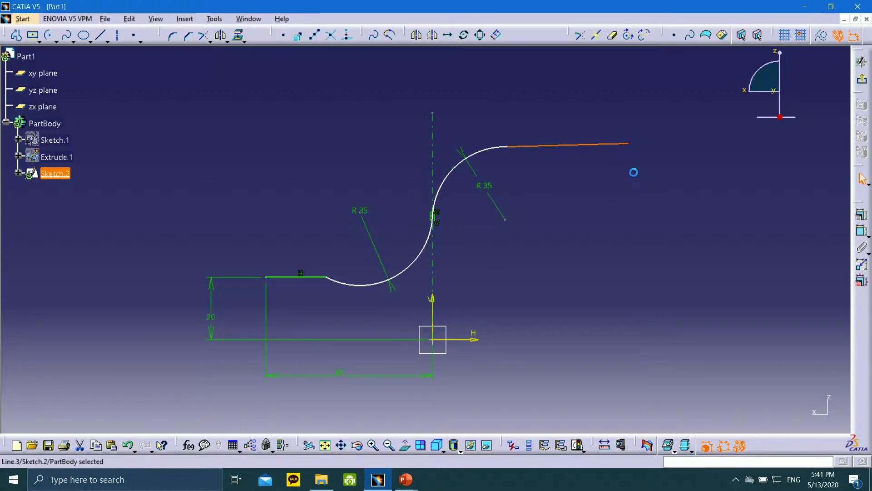
click(637, 202)
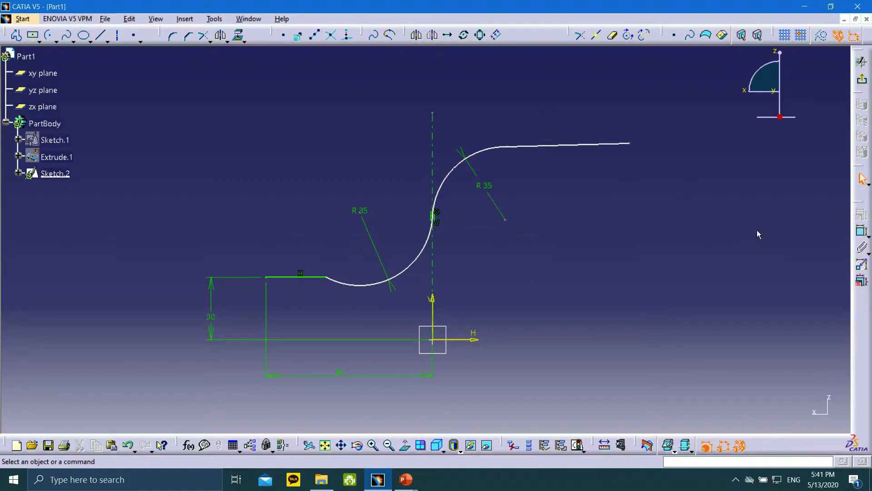
Step: Dimension the horizontal distance from the upper line's outer end to the vertical axis and set it to 80 mm
click(862, 231)
click(631, 144)
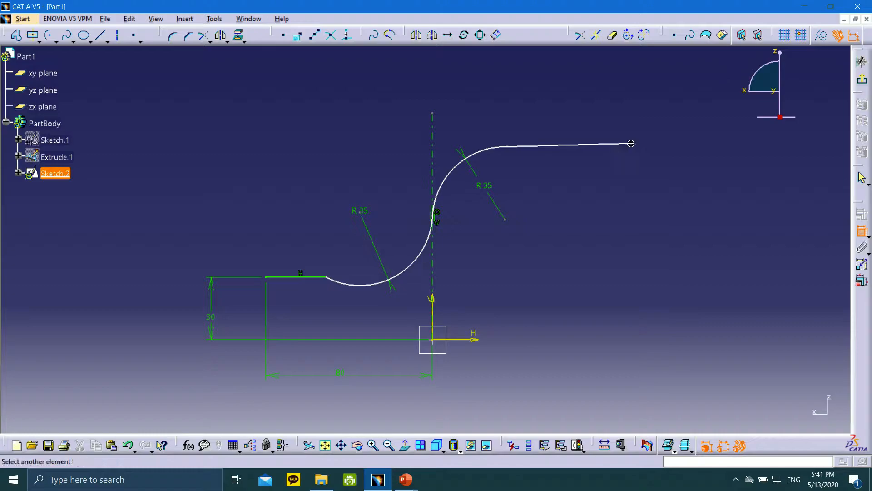
click(434, 278)
click(531, 369)
double_click(533, 372)
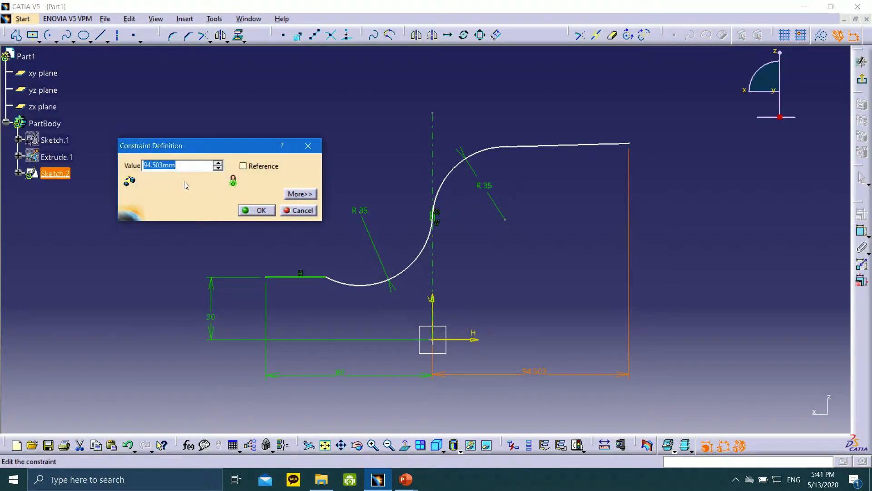
text(80)
click(262, 212)
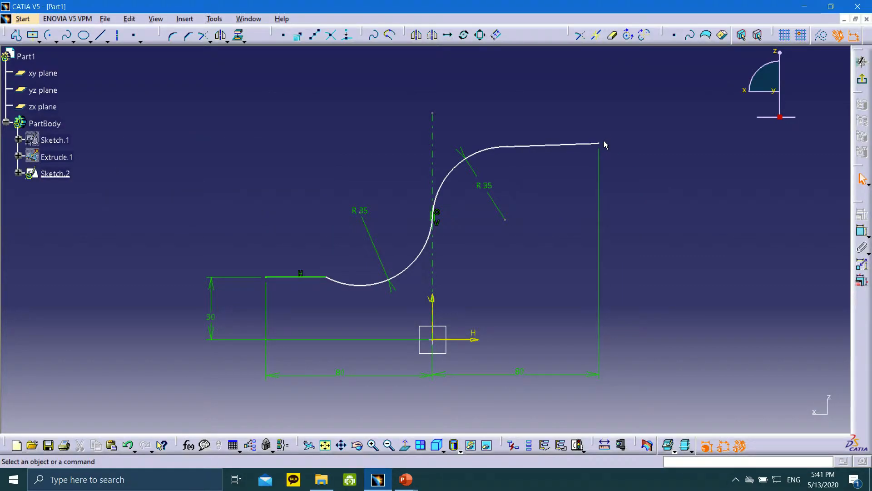
Step: Try to dimension the upper line against the horizontal axis and delete the resulting angle dimension
click(862, 232)
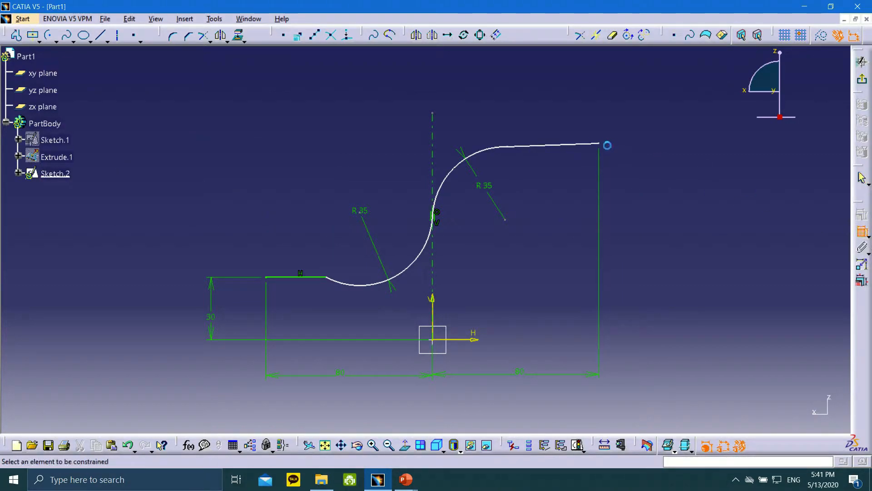
click(590, 144)
click(628, 250)
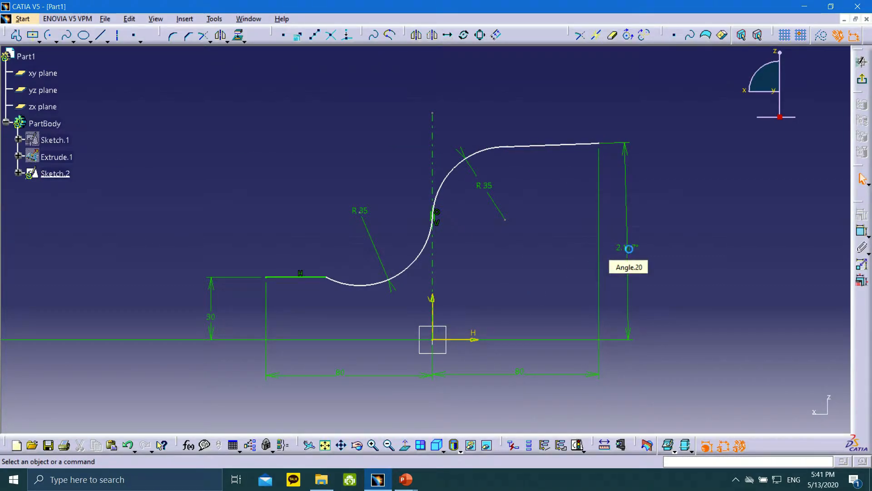
click(627, 249)
key(Delete)
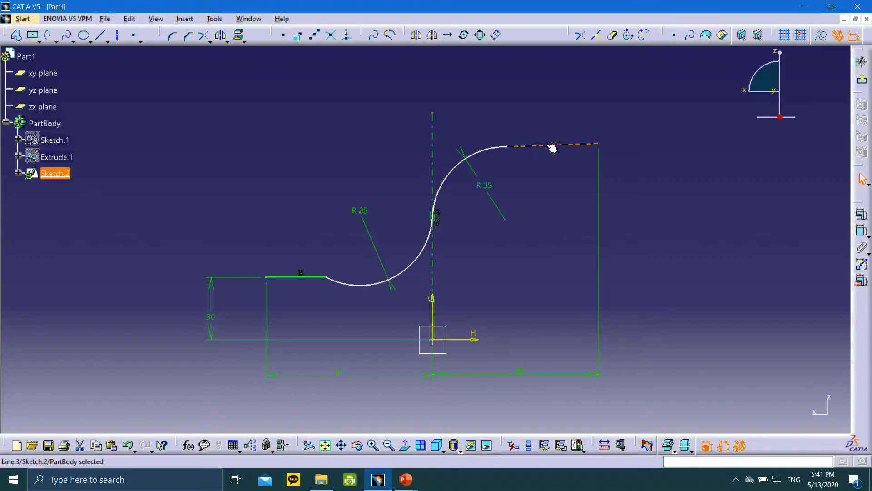
Step: Apply a horizontal constraint to the upper line
click(862, 215)
click(676, 294)
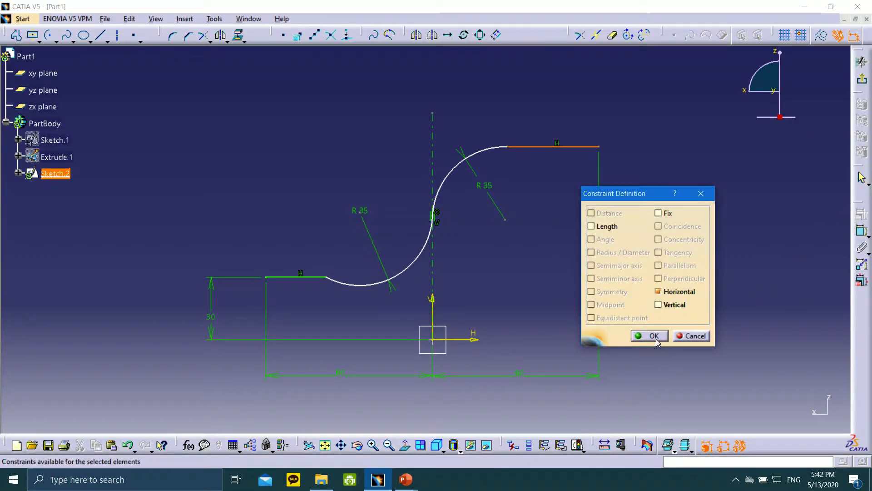
click(653, 336)
Step: Dimension the upper line's height above the horizontal axis and set it to 80 mm
click(577, 151)
click(468, 340)
click(639, 249)
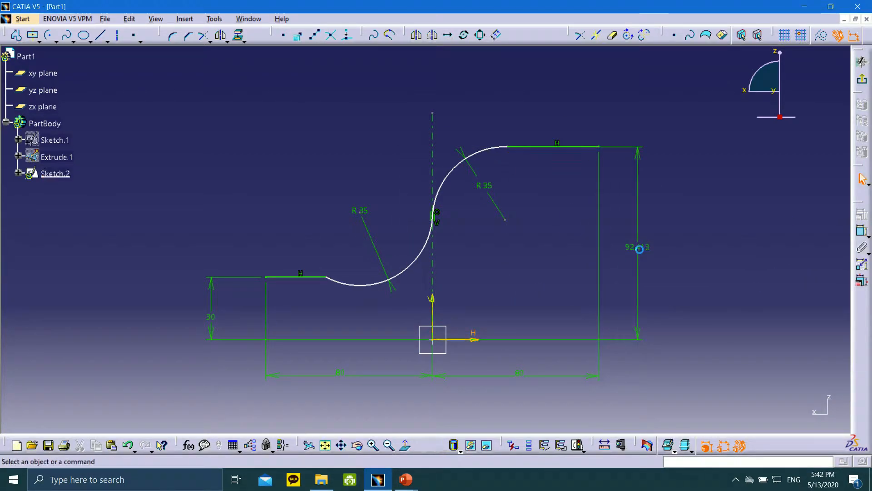
double_click(637, 249)
text(80)
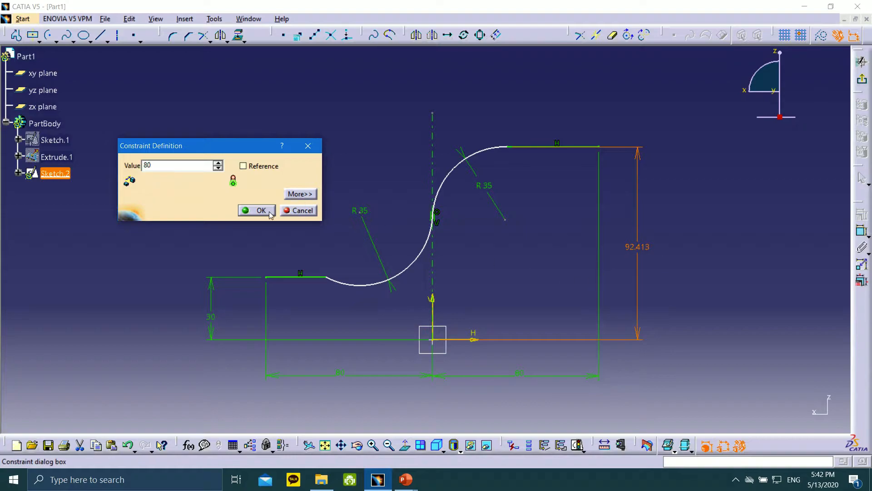
click(250, 210)
click(451, 256)
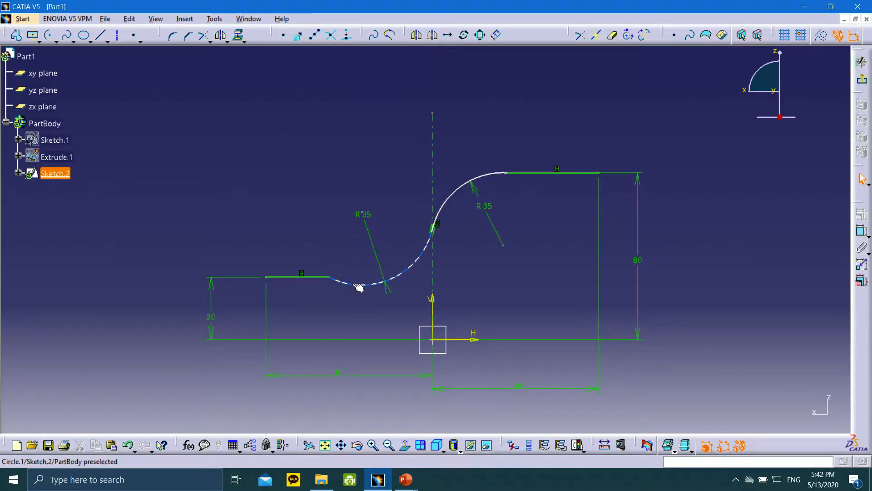
Step: Apply a tangency constraint between the upper arc and the upper horizontal line
click(495, 173)
ctrl+click(526, 173)
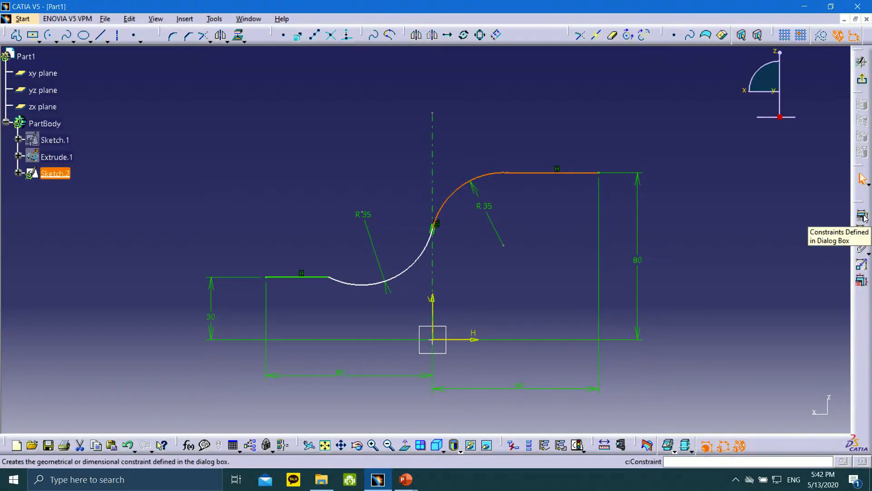
click(862, 231)
click(664, 252)
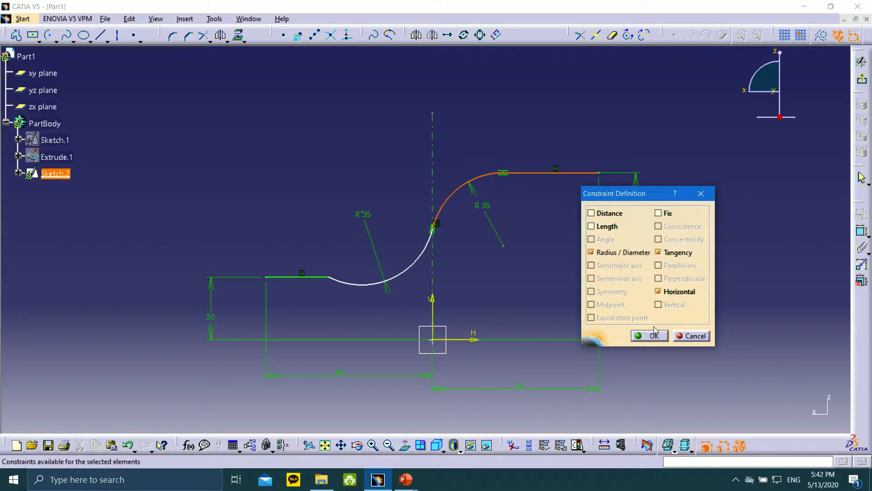
click(655, 335)
Step: Apply a tangency constraint between the lower arc and the lower horizontal line
click(384, 281)
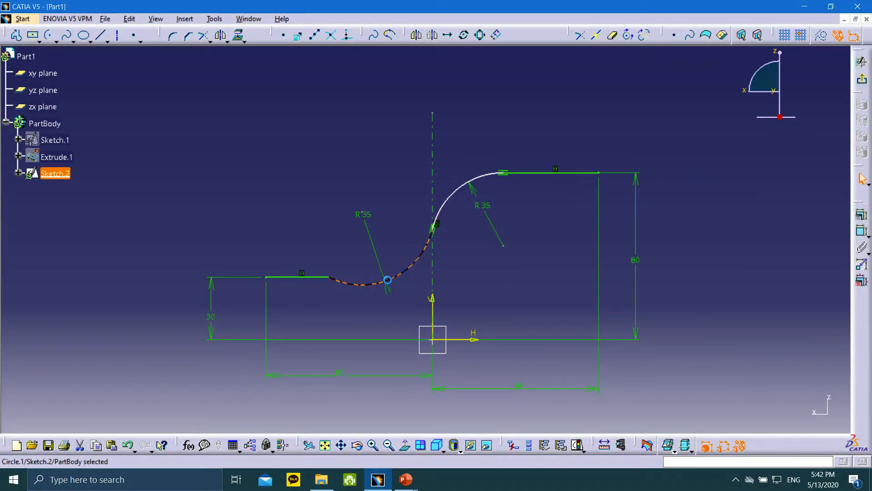
ctrl+click(313, 278)
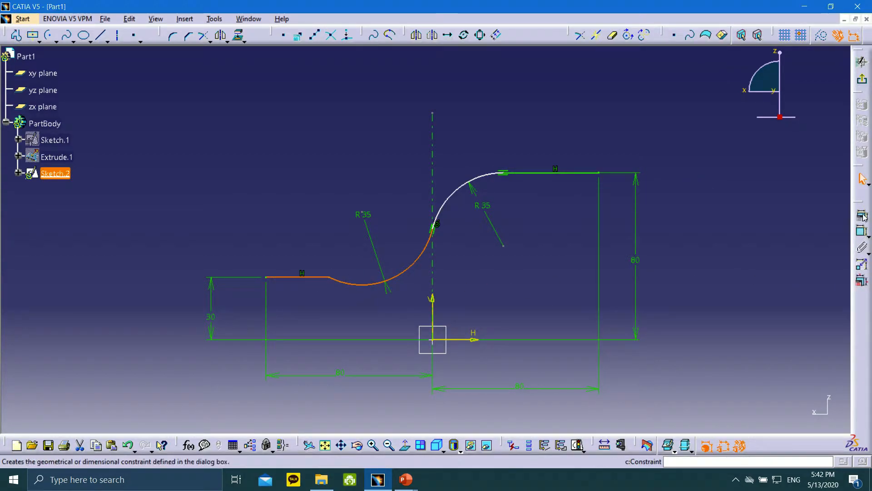
click(862, 231)
click(664, 252)
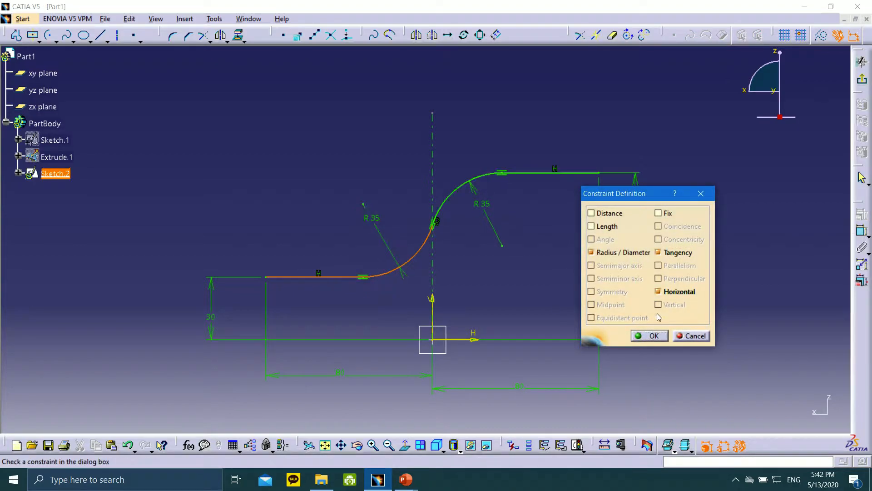
click(654, 336)
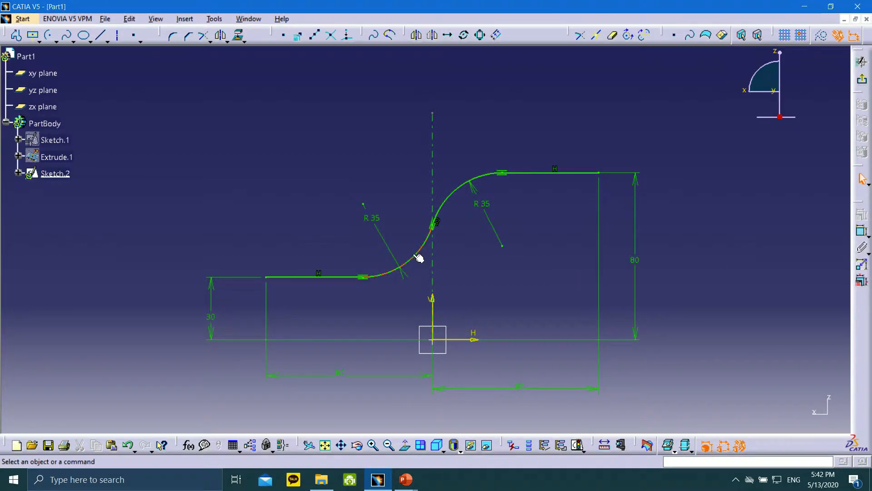
Step: Reposition the text of the lower arc's radius dimension and of the lower line's height dimension
click(372, 216)
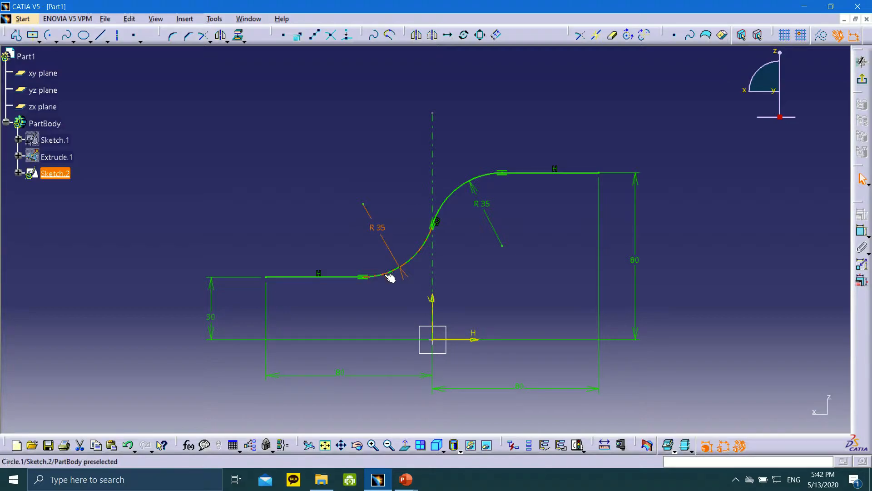
click(345, 265)
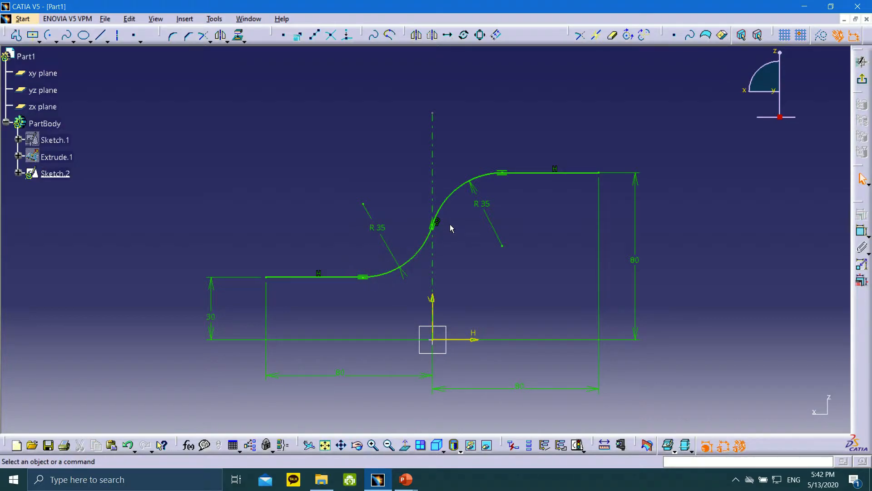
click(543, 208)
click(208, 304)
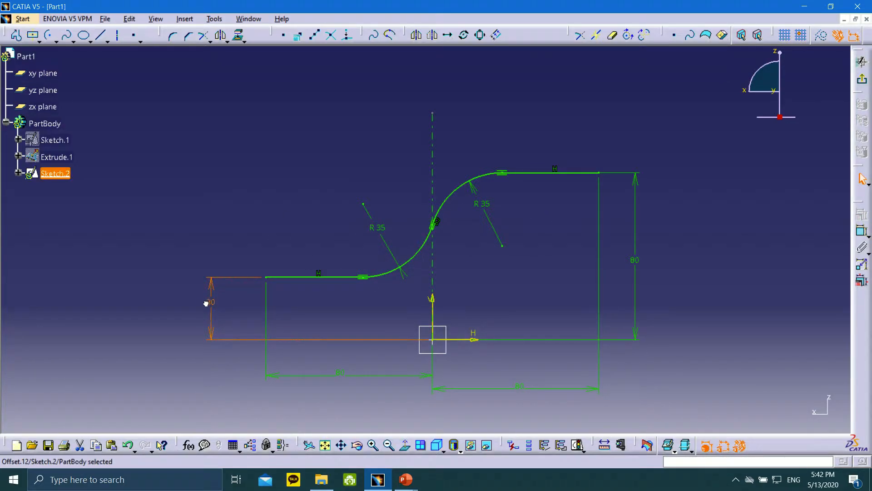
Step: Exit the profile sketch and show the hidden Extrude.1 surface in a 3D view
mouse_move(288, 225)
middle_down()
mouse_move(341, 253)
mouse_move(490, 271)
mouse_move(596, 257)
mouse_move(488, 232)
mouse_move(481, 241)
mouse_move(525, 313)
mouse_move(484, 178)
middle_up()
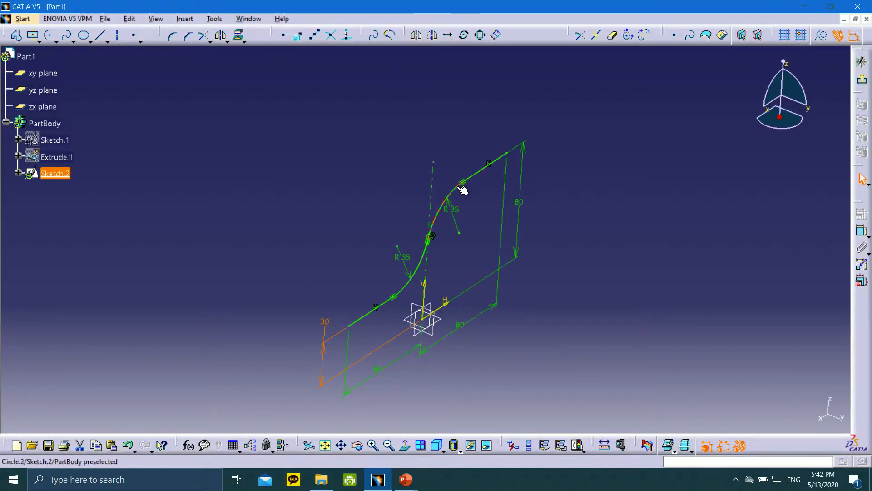
click(861, 83)
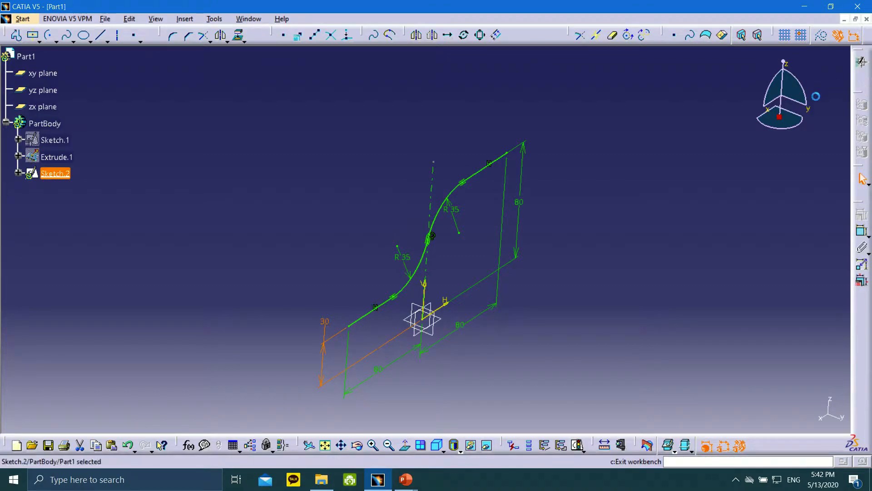
right_click(51, 157)
click(75, 196)
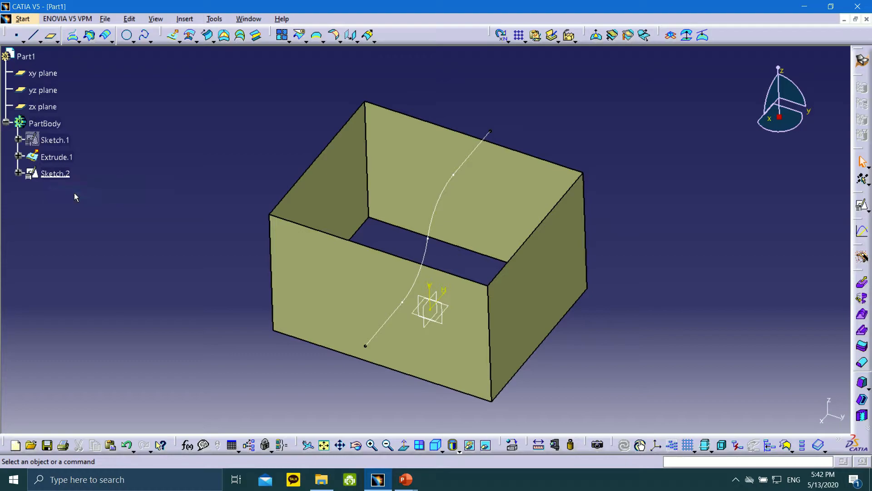
mouse_move(471, 213)
middle_down()
mouse_move(298, 163)
mouse_move(265, 192)
mouse_move(321, 214)
mouse_move(321, 255)
mouse_move(306, 279)
mouse_move(454, 253)
mouse_move(565, 125)
mouse_move(635, 148)
mouse_move(580, 198)
mouse_move(440, 212)
mouse_move(400, 255)
mouse_move(346, 233)
mouse_move(415, 339)
mouse_move(439, 274)
mouse_move(482, 211)
mouse_move(497, 250)
middle_up()
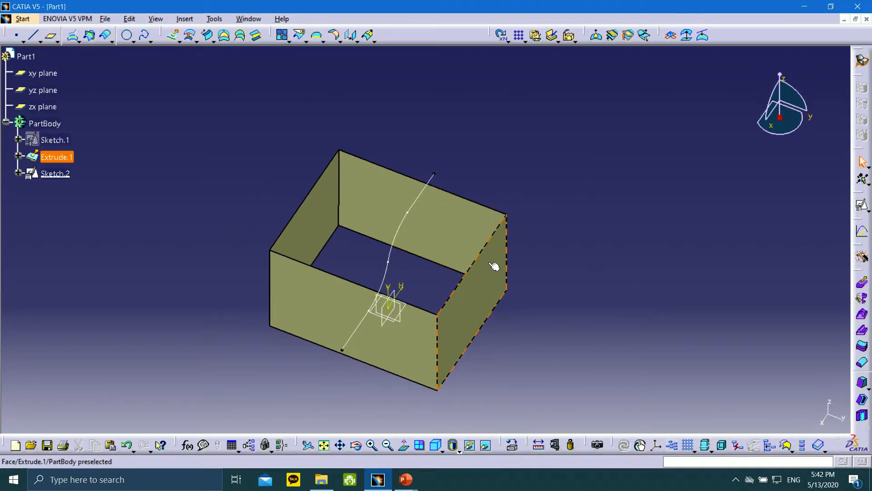
Step: Switch to the PowerPoint slide show, read the Extrude instructions for the profile, and return to CATIA
mouse_move(406, 479)
click(432, 451)
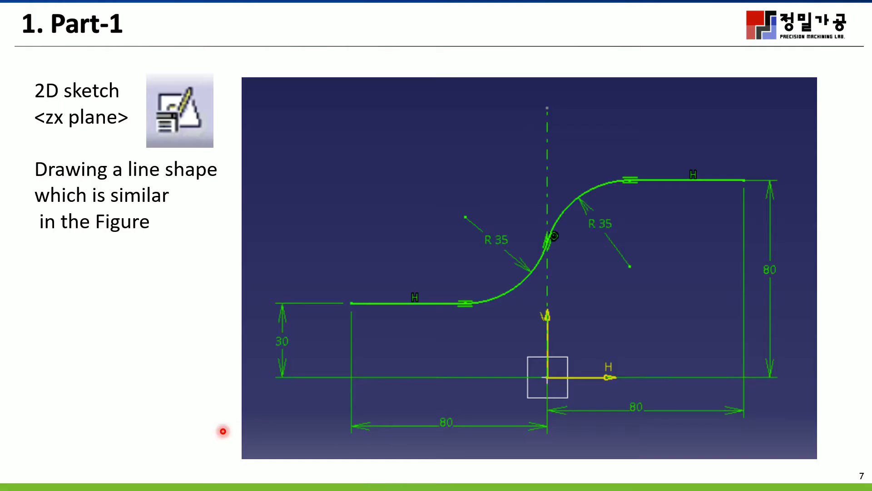
click(38, 481)
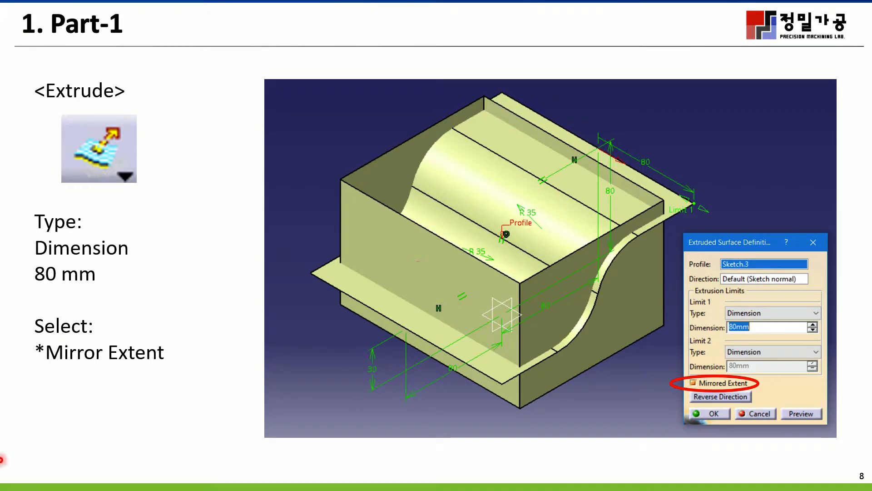
key(super)
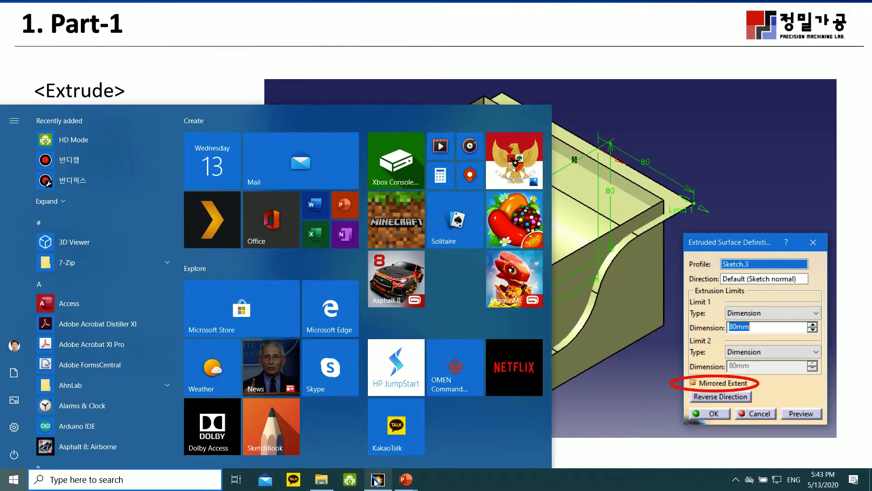
click(364, 477)
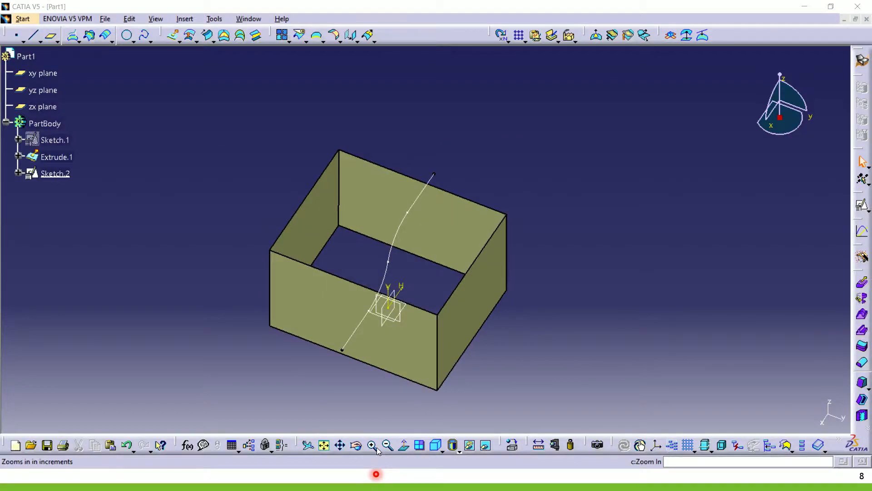
Step: Extrude the line-and-arcs profile Sketch.2 as a surface by 80 mm with mirrored extent
click(174, 37)
click(55, 173)
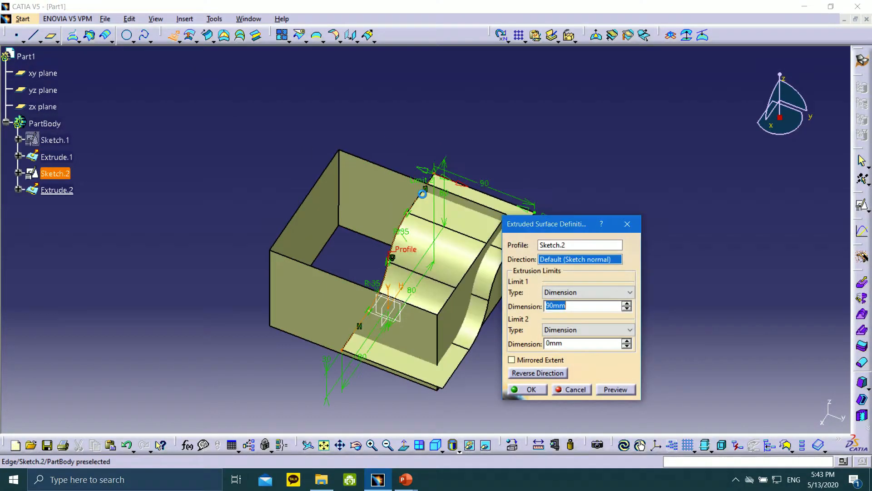
drag(571, 231, 648, 194)
click(656, 268)
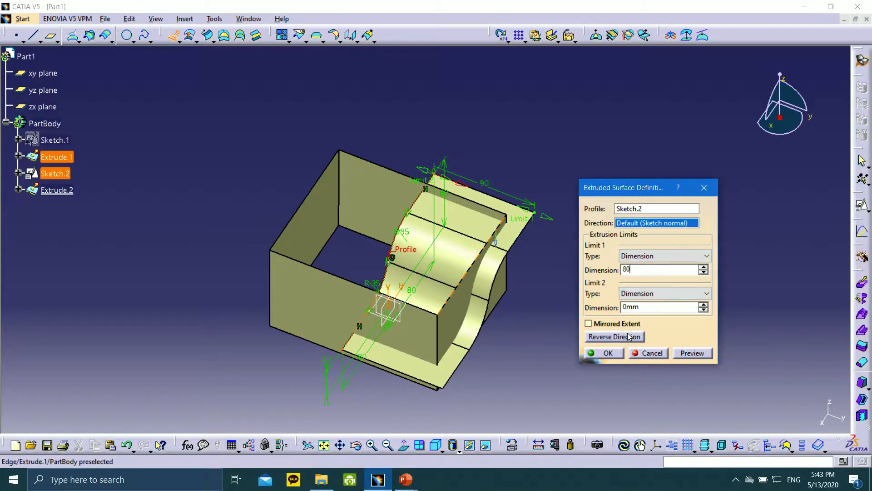
click(589, 324)
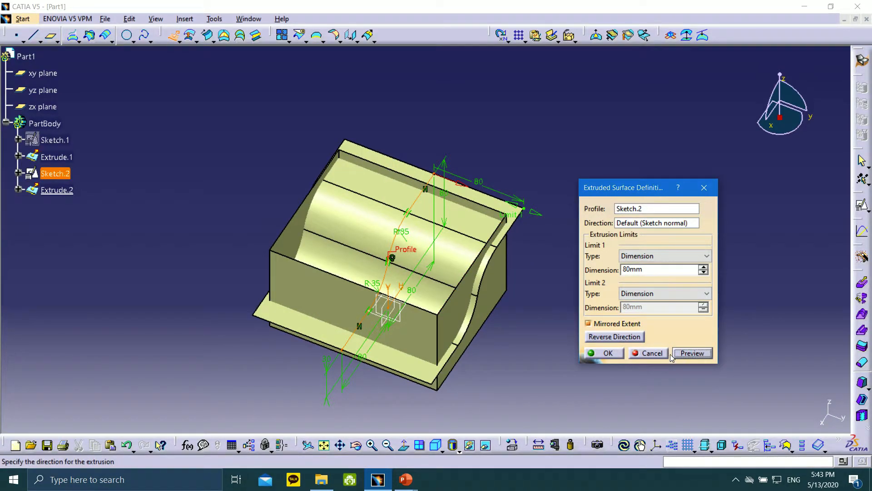
click(618, 353)
middle_drag(218, 236, 260, 236)
middle_drag(445, 277, 374, 191)
click(265, 257)
double_click(284, 333)
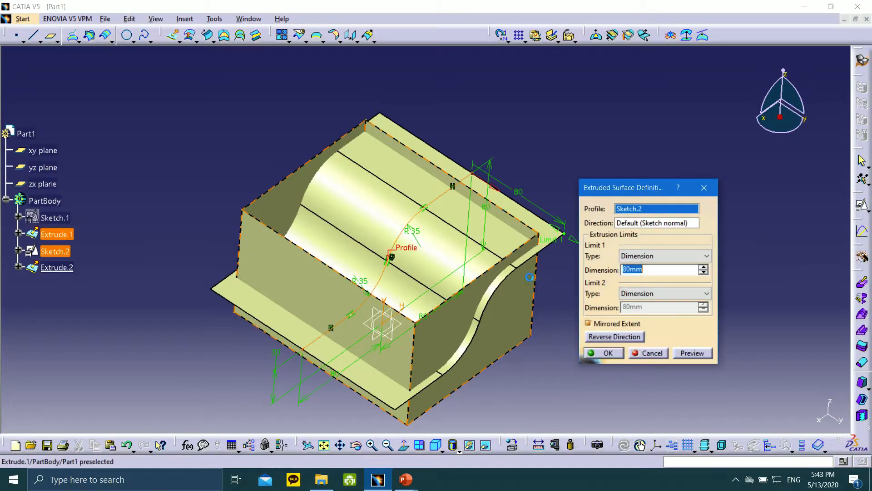
click(659, 352)
middle_drag(614, 266, 648, 233)
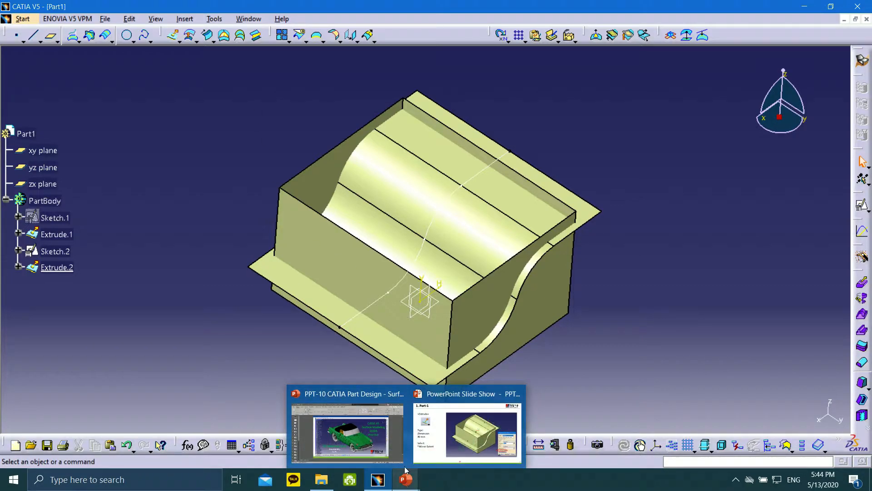
Step: Switch to the PowerPoint slide show, read the Trim instructions, and return to CATIA
click(468, 425)
click(32, 479)
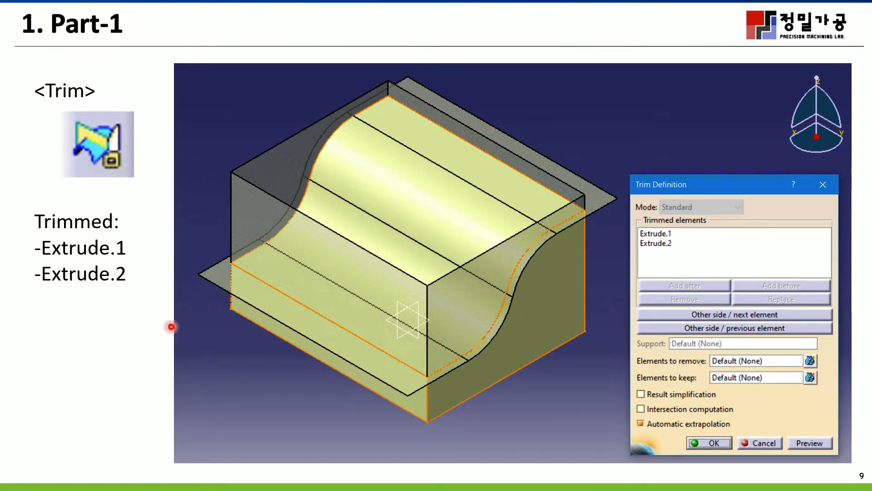
key(ctrl+l)
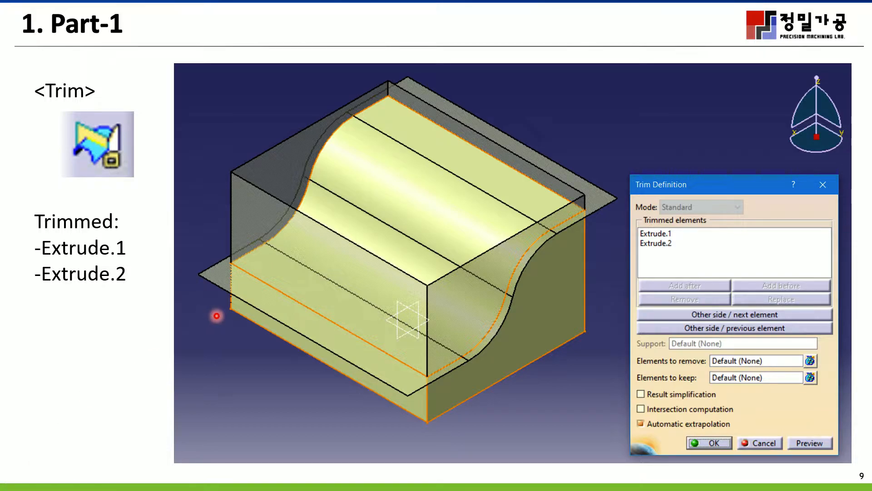
key(super)
click(378, 479)
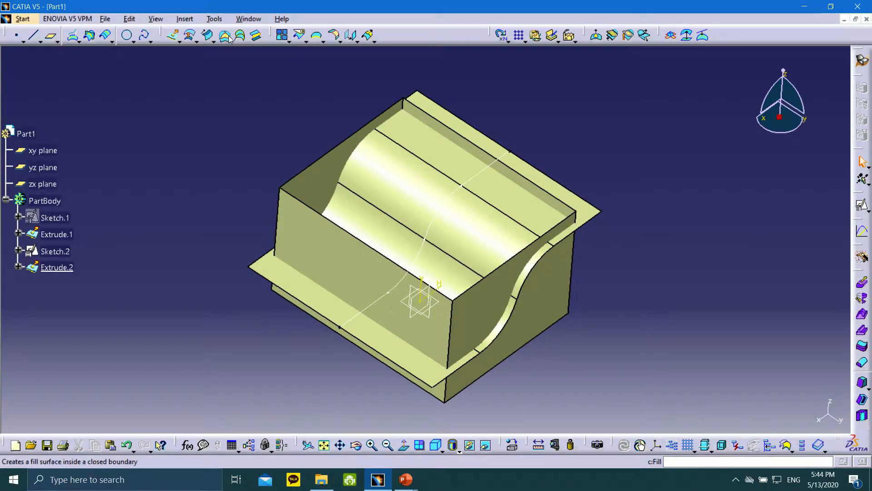
Step: Trim Extrude.1 and Extrude.2 against each other, keeping the walls below the curved surface and the curved surface inside the walls
click(306, 40)
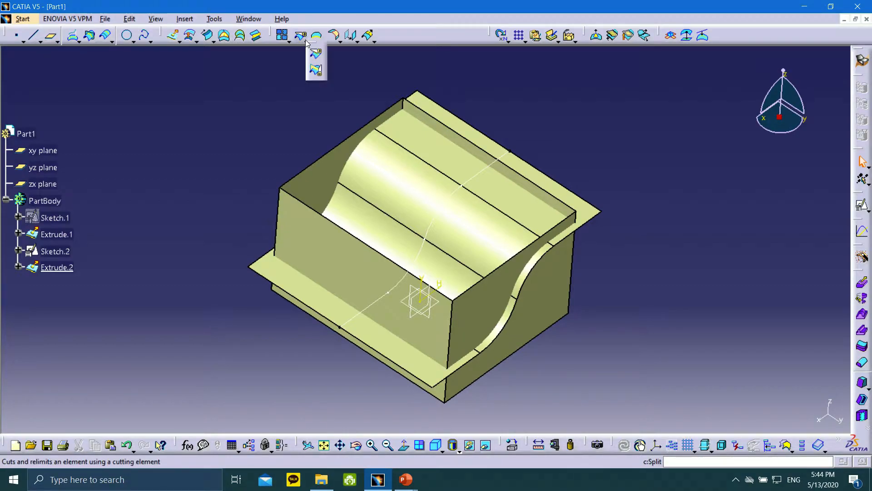
click(317, 71)
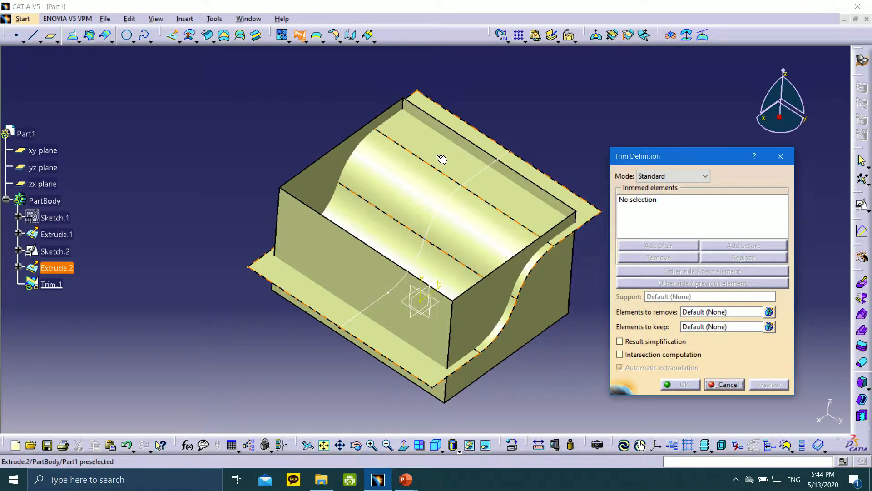
click(564, 294)
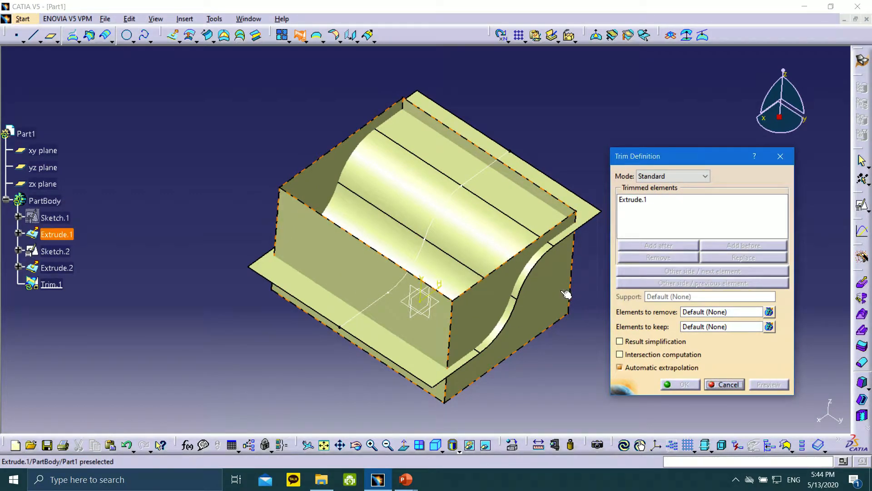
click(588, 217)
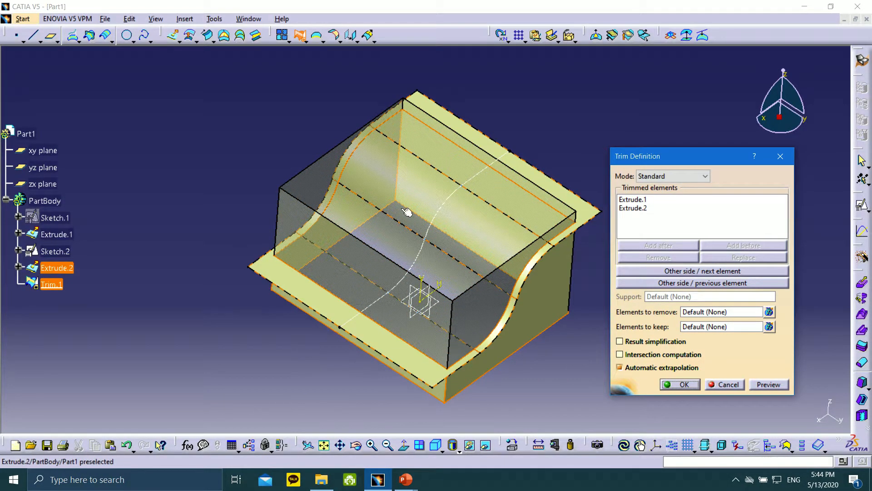
click(709, 283)
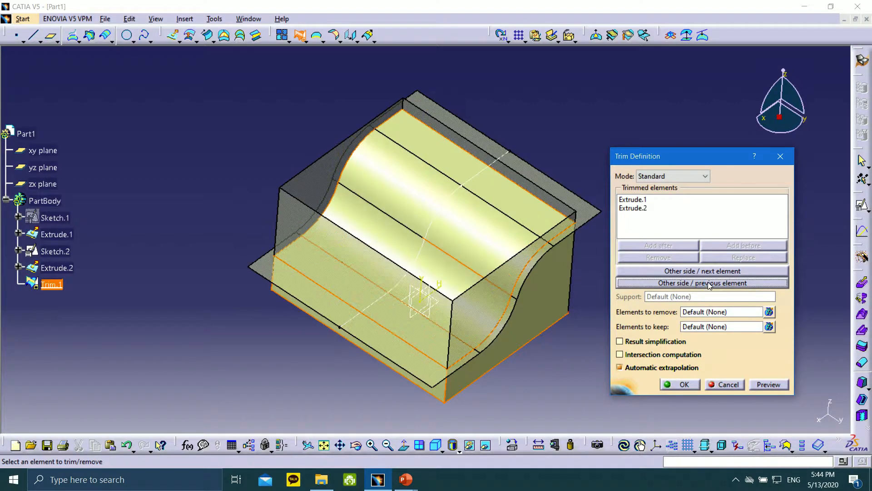
middle_drag(560, 318, 320, 290)
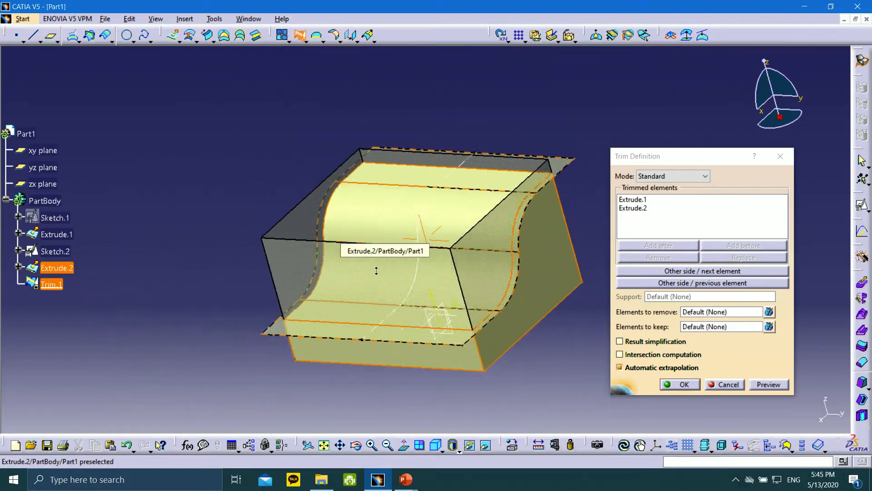
middle_drag(557, 229, 550, 295)
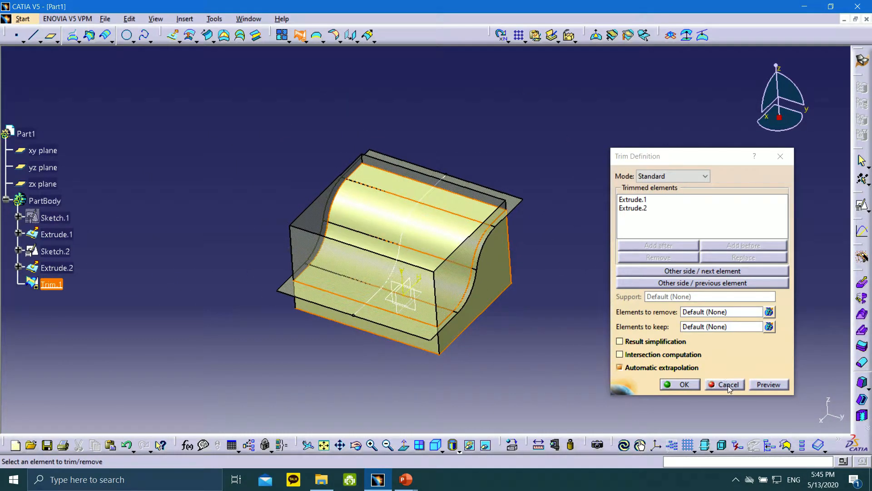
click(684, 384)
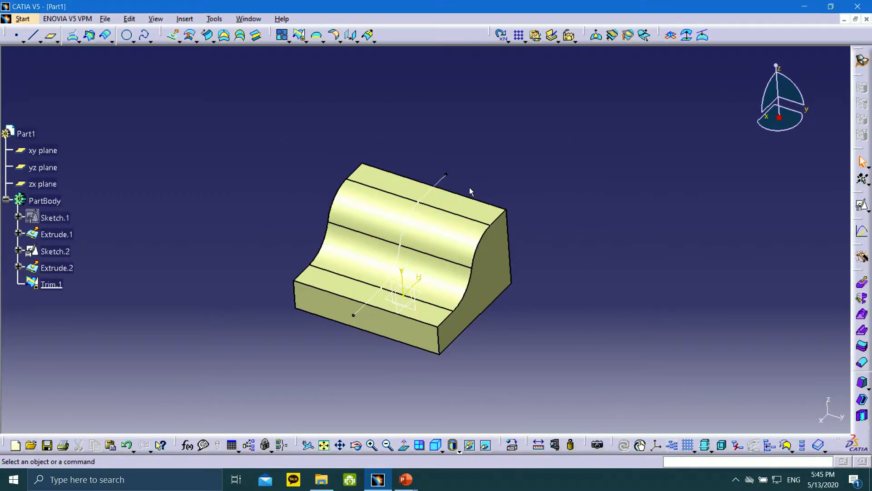
middle_drag(497, 180, 626, 174)
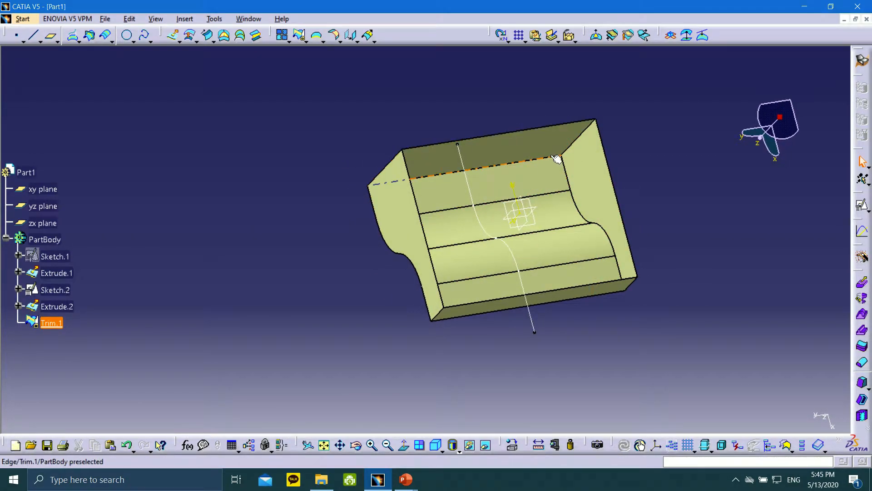
double_click(596, 167)
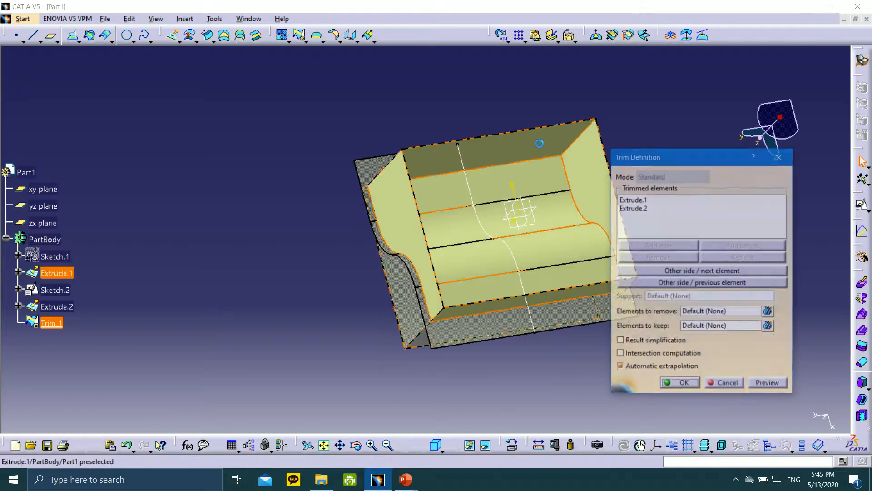
click(729, 384)
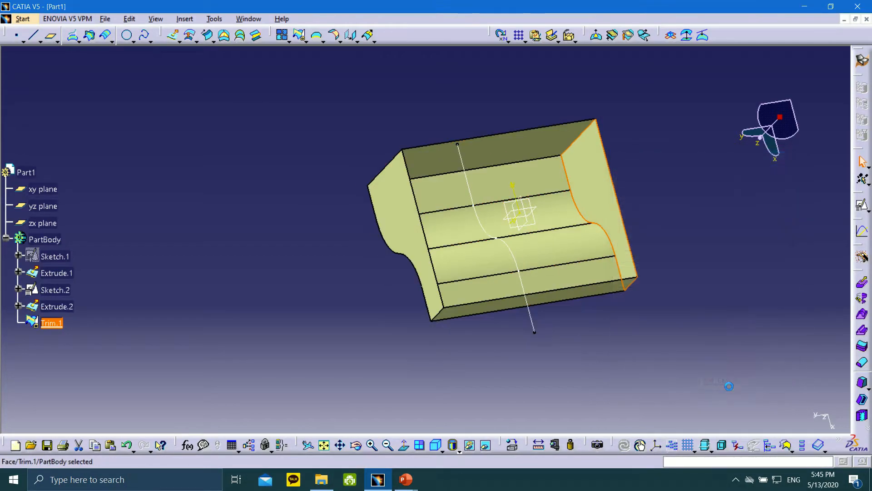
Step: Hide the profile Sketch.2 and show the trimmed surface in a 3D view from above
middle_drag(426, 206, 435, 282)
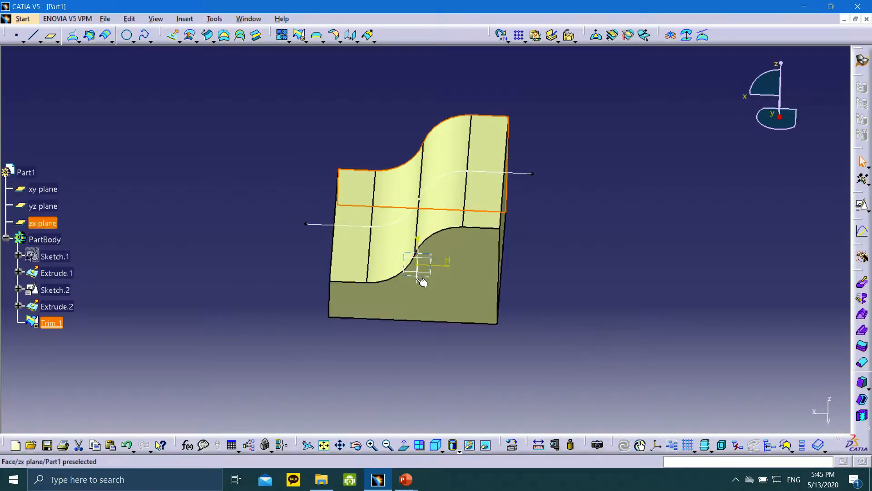
right_click(61, 290)
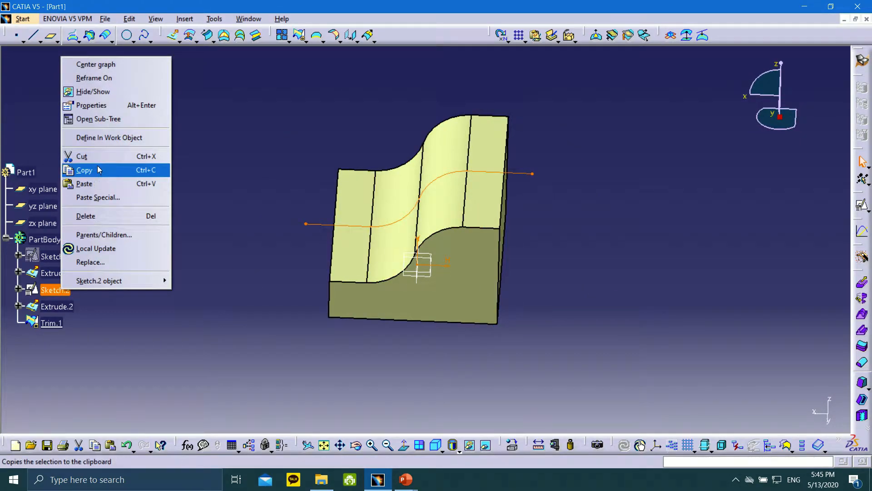
click(94, 92)
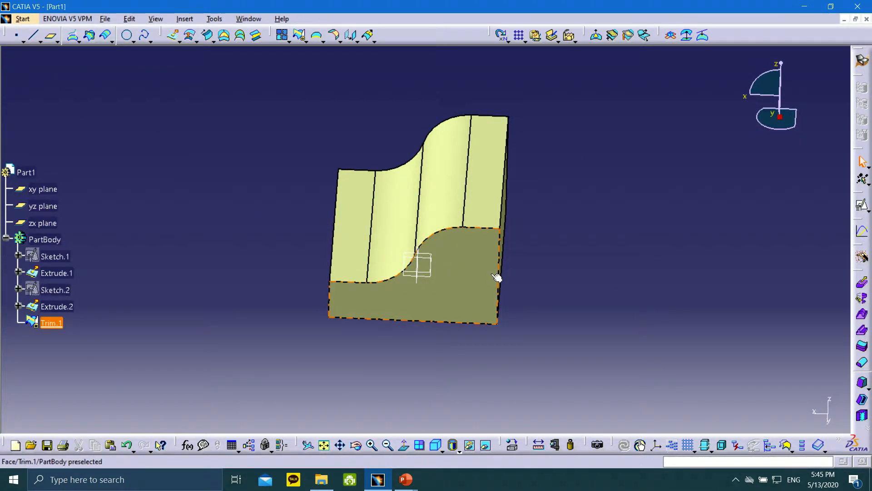
middle_drag(352, 280, 335, 262)
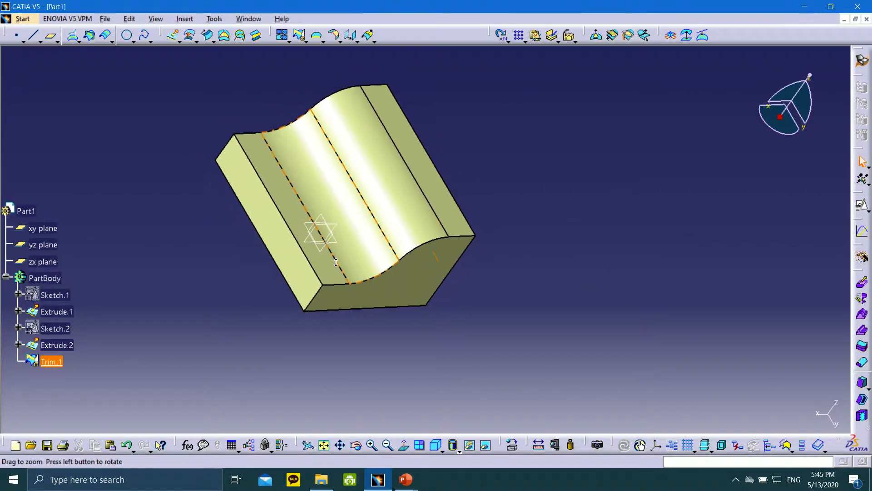
middle_drag(477, 243, 349, 207)
middle_drag(516, 333, 589, 274)
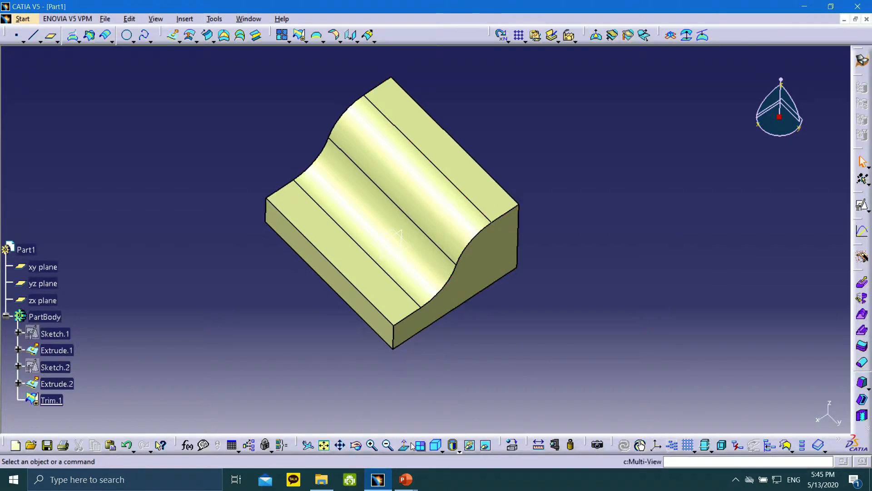
Step: Switch to the PowerPoint slide show, read the Edge Fillet instructions, and return to CATIA
click(405, 479)
click(419, 456)
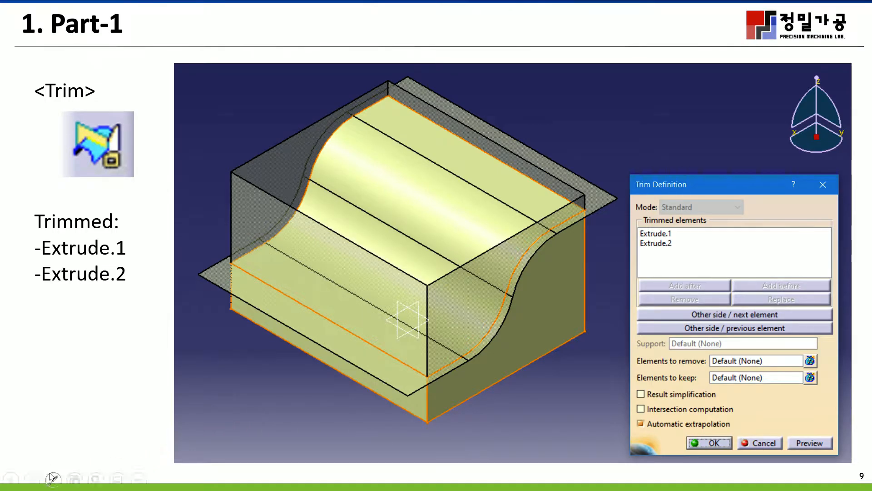
click(32, 480)
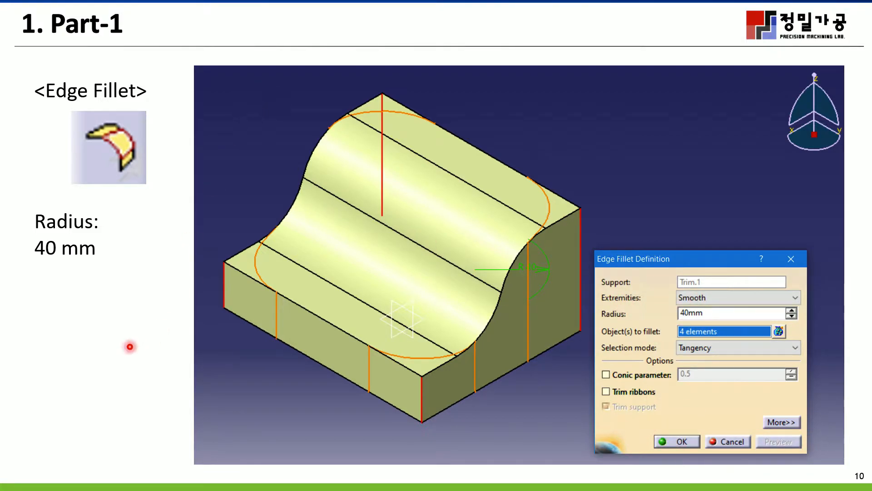
key(super)
click(376, 481)
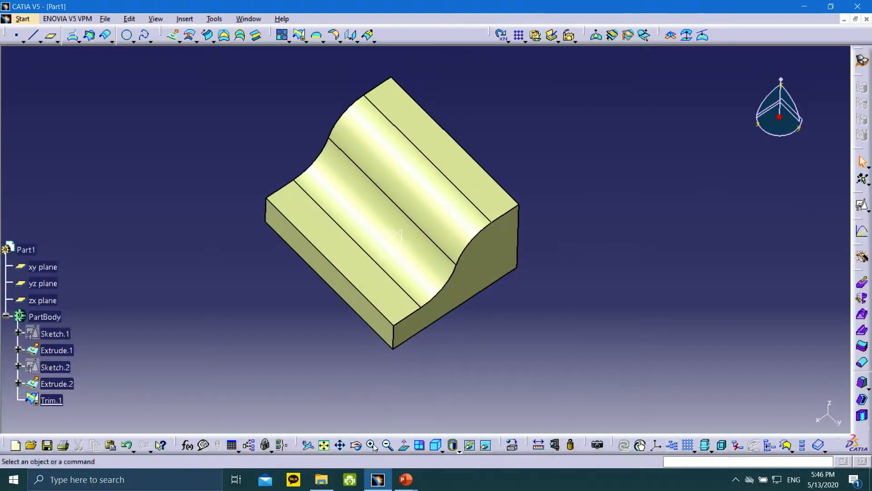
Step: Start an Edge Fillet with a 40 mm radius for the trimmed surface
click(340, 40)
click(353, 73)
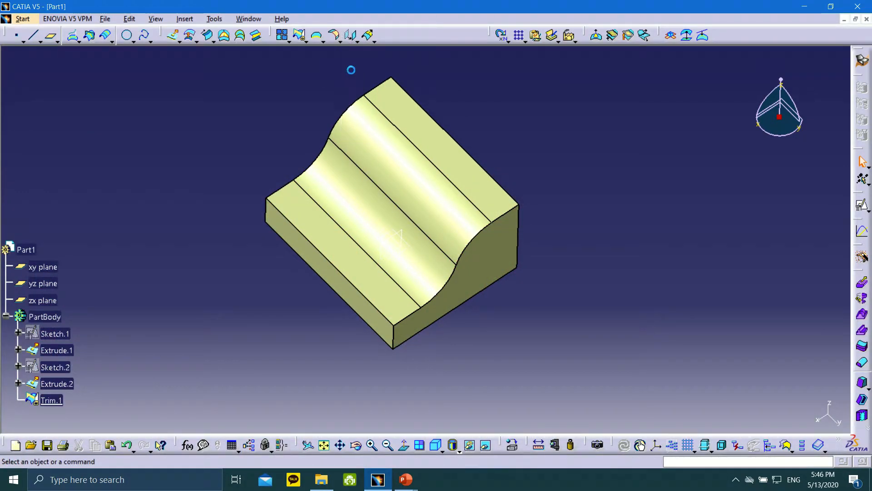
middle_drag(526, 246, 591, 243)
click(689, 257)
text(4)
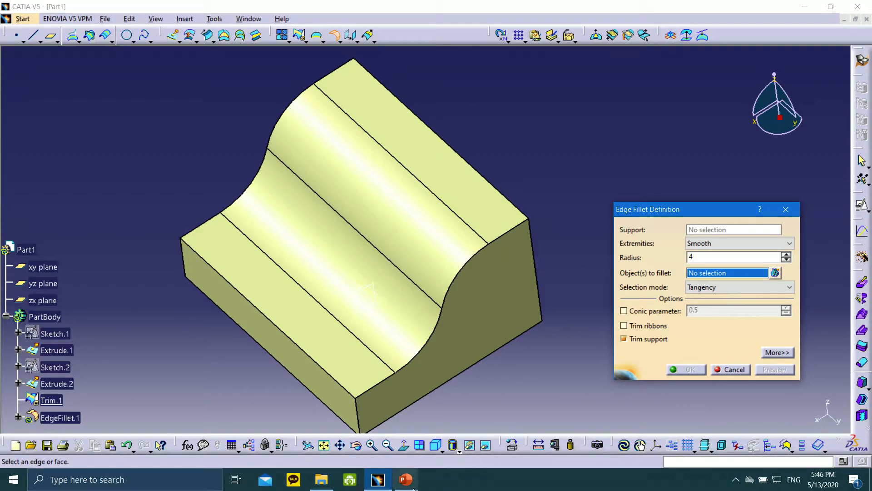
mouse_move(414, 484)
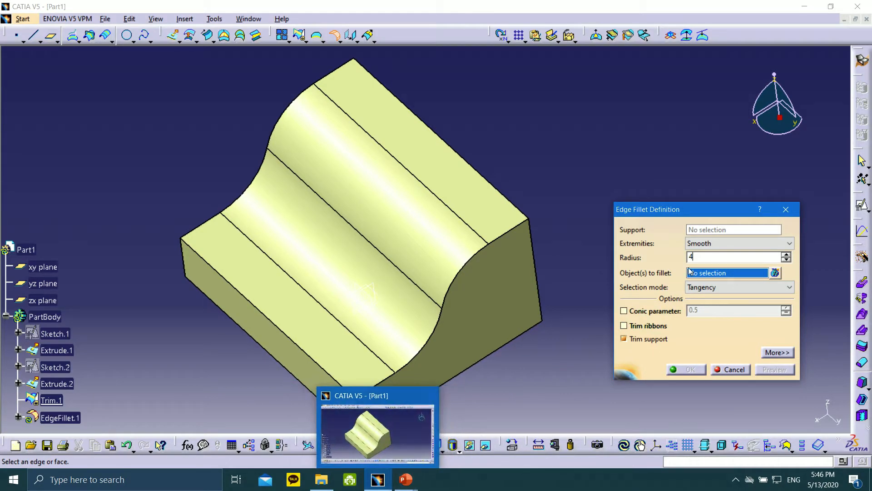
click(702, 258)
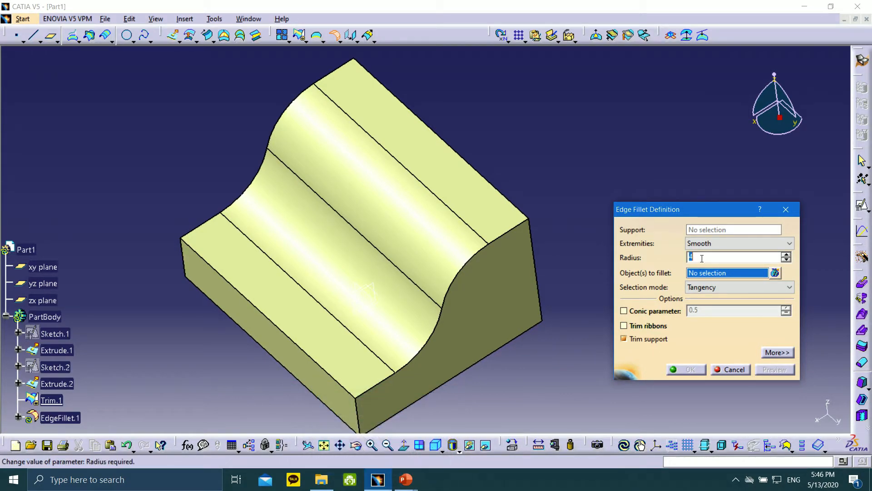
text(0mm)
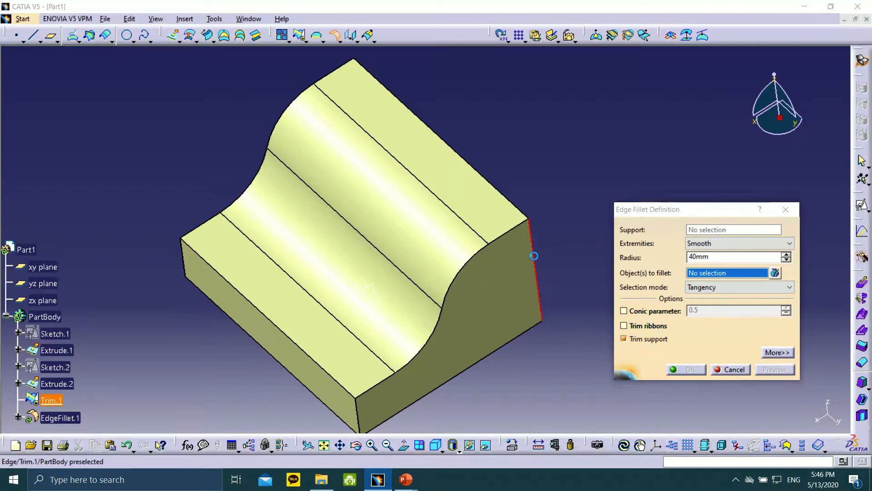
Step: Select the four vertical corner edges of Trim.1 as the objects to fillet, preview the rounding and apply it
click(532, 255)
middle_drag(419, 378, 466, 302)
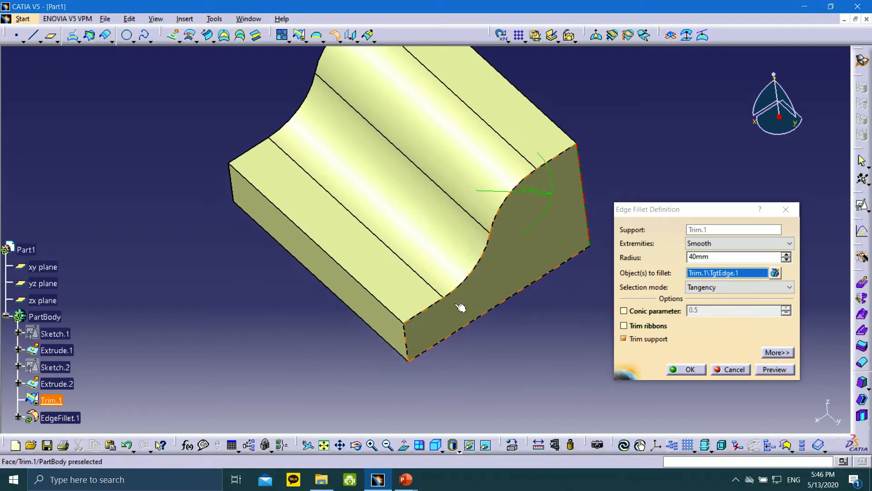
middle_drag(208, 207, 339, 253)
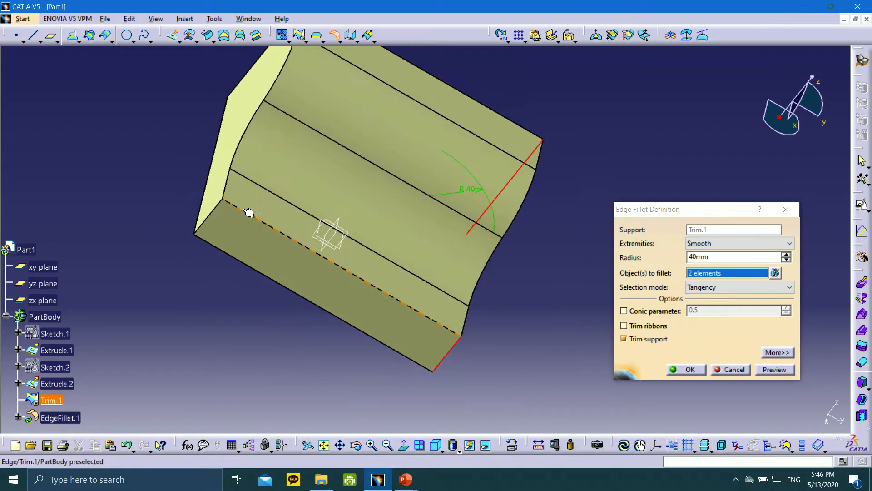
click(216, 207)
middle_drag(280, 172, 295, 254)
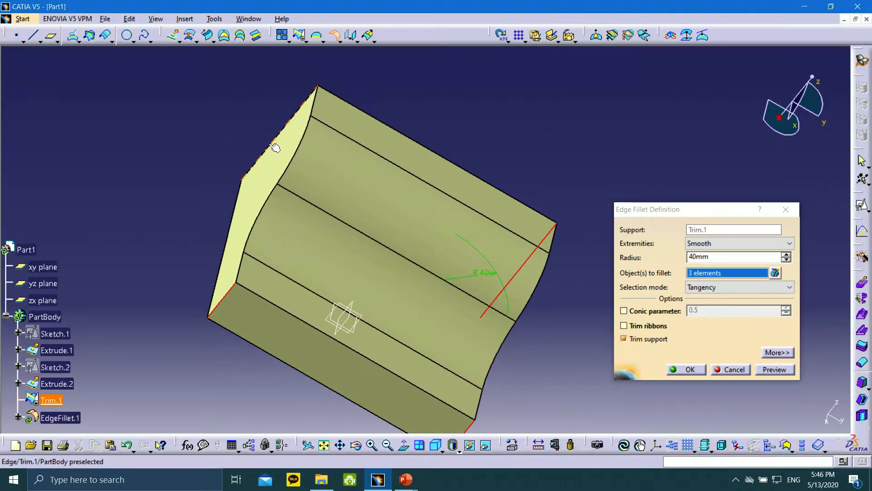
click(278, 133)
middle_drag(418, 280, 295, 214)
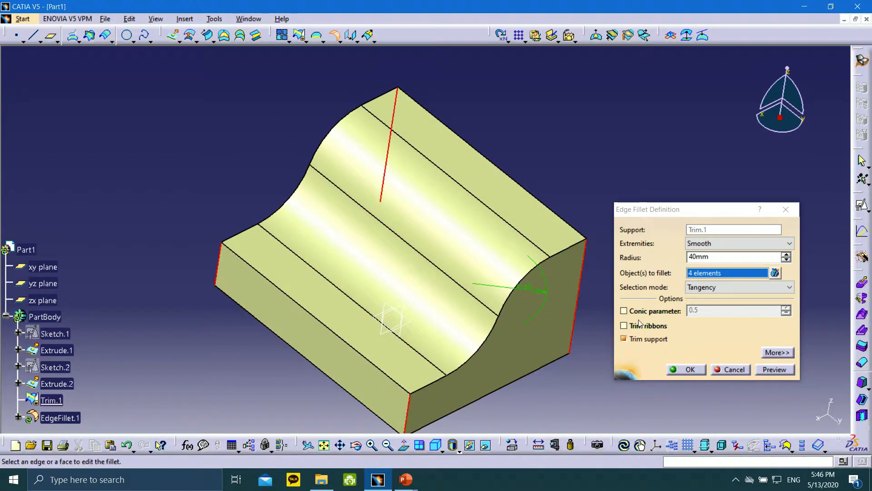
click(776, 369)
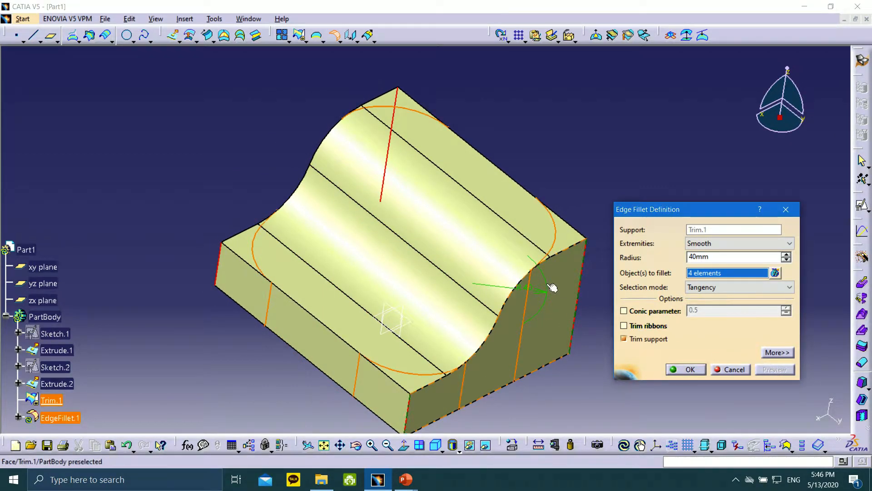
middle_drag(503, 255, 450, 282)
click(685, 368)
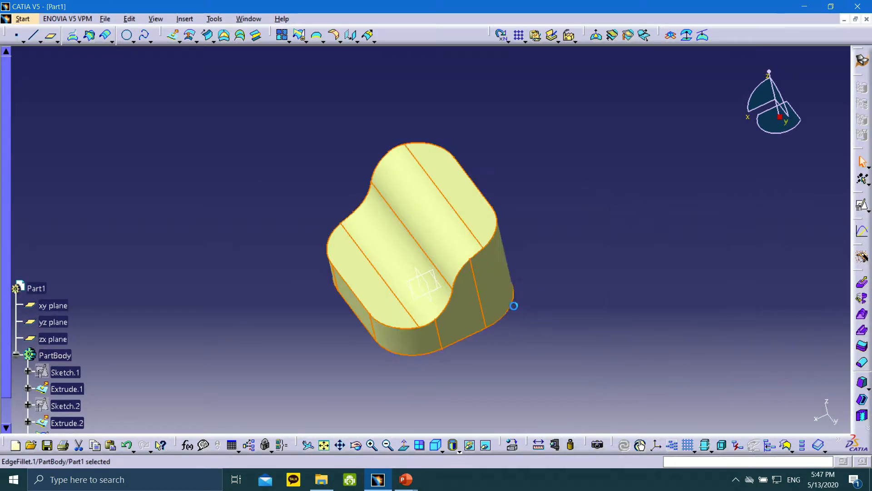
middle_drag(396, 361, 436, 293)
scroll(87, 299, down, 4)
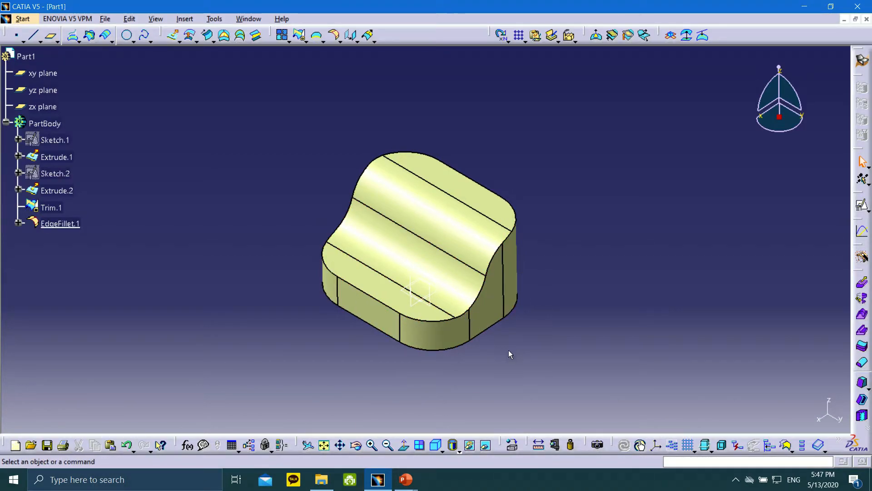
Step: Switch to the PowerPoint slide show, read the Fill Surface instructions, and return to CATIA
middle_drag(497, 354, 403, 253)
middle_drag(337, 277, 436, 225)
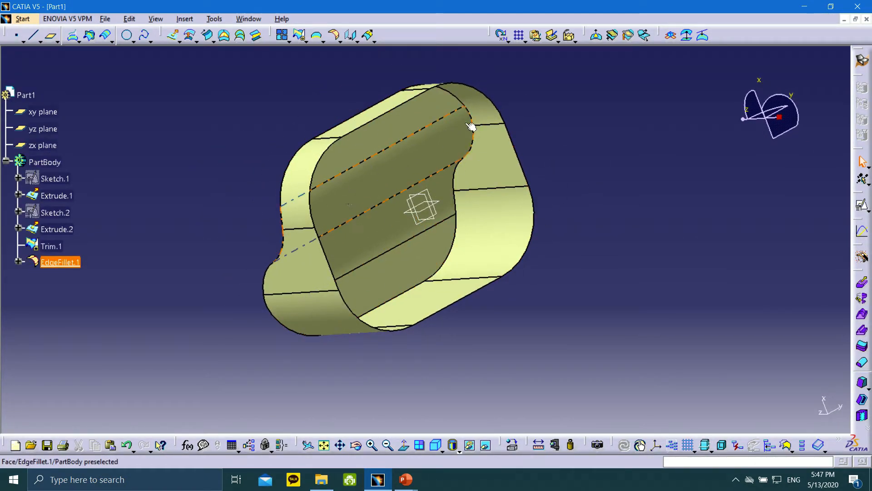
mouse_move(400, 486)
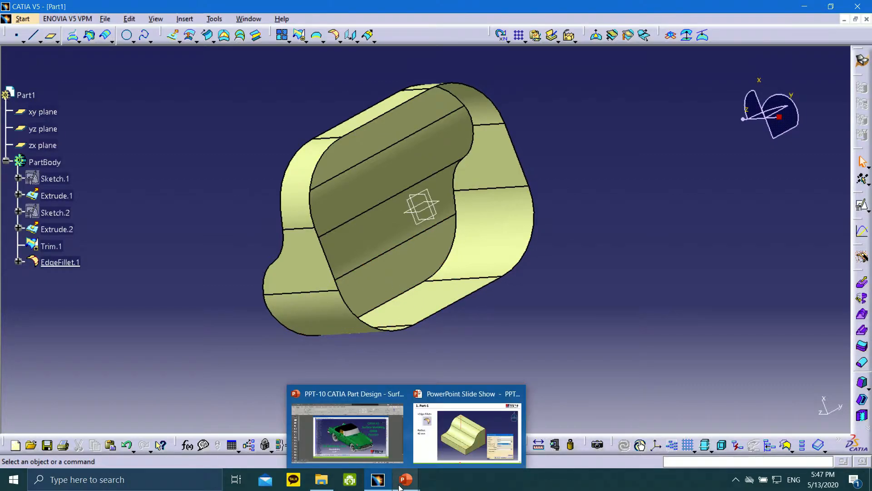
click(467, 431)
click(35, 479)
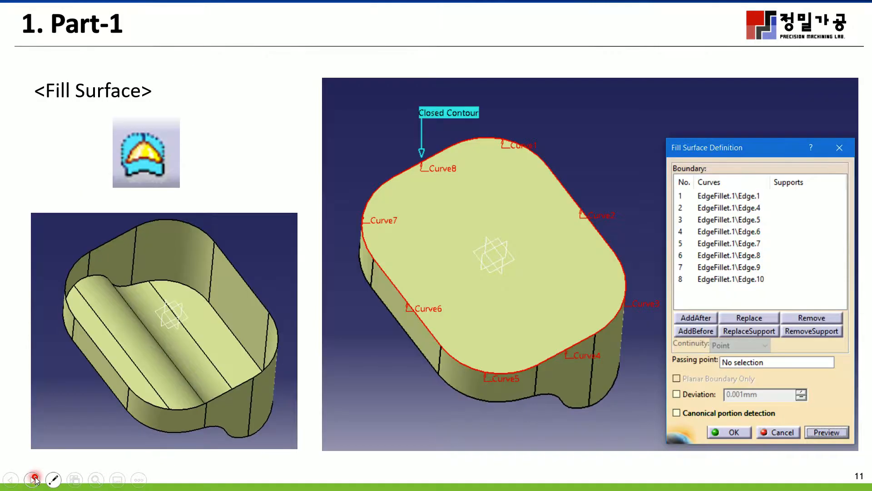
key(ctrl+l)
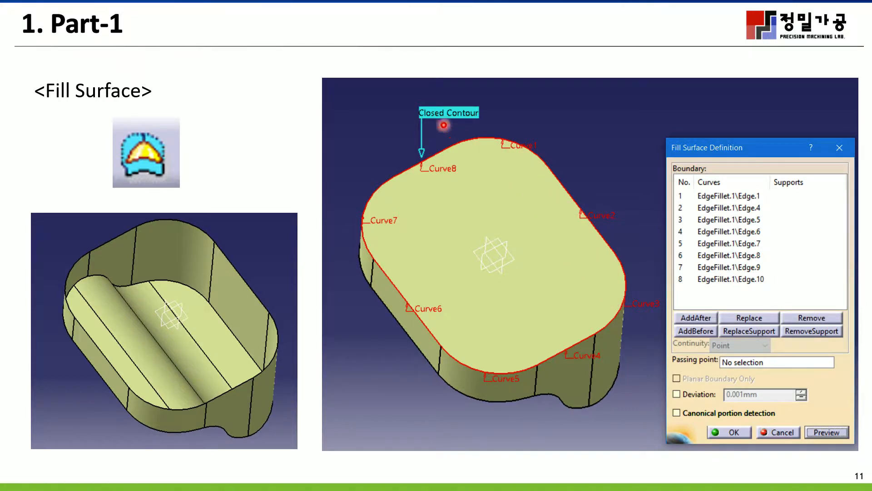
key(super)
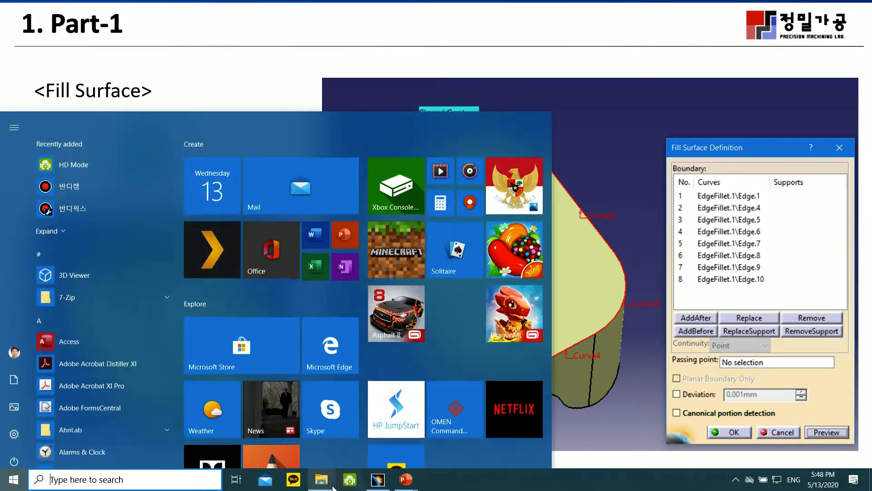
click(378, 480)
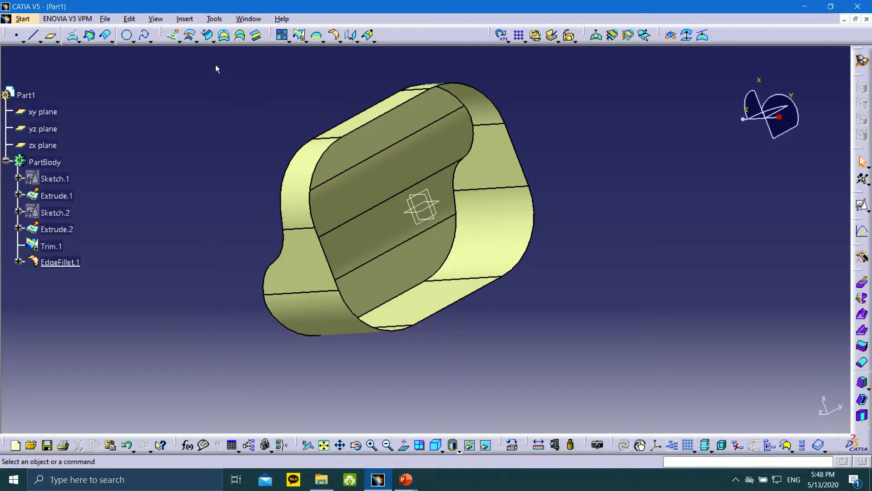
Step: Close the open underside with a Fill surface bounded by the eight consecutive bottom edges of EdgeFillet.1
click(223, 38)
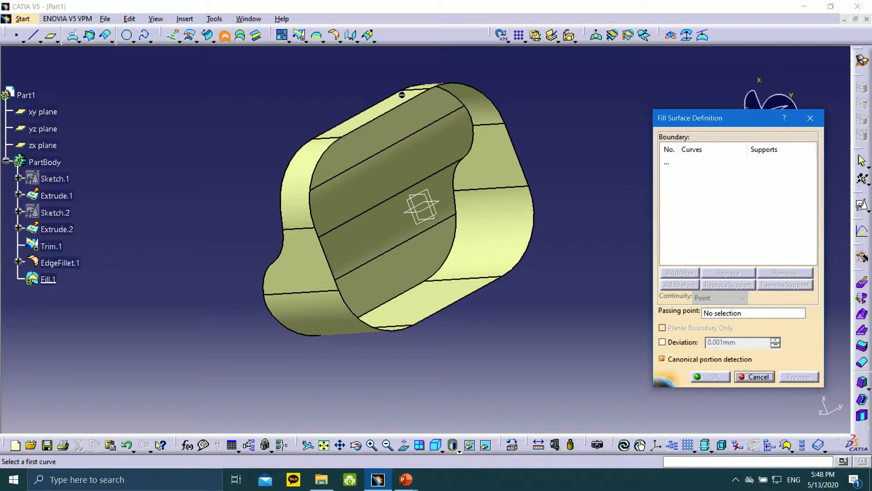
click(400, 103)
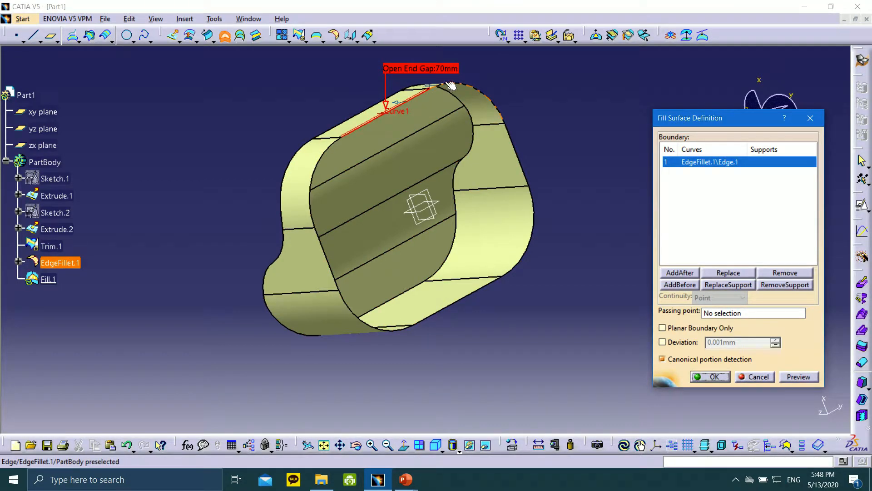
click(451, 85)
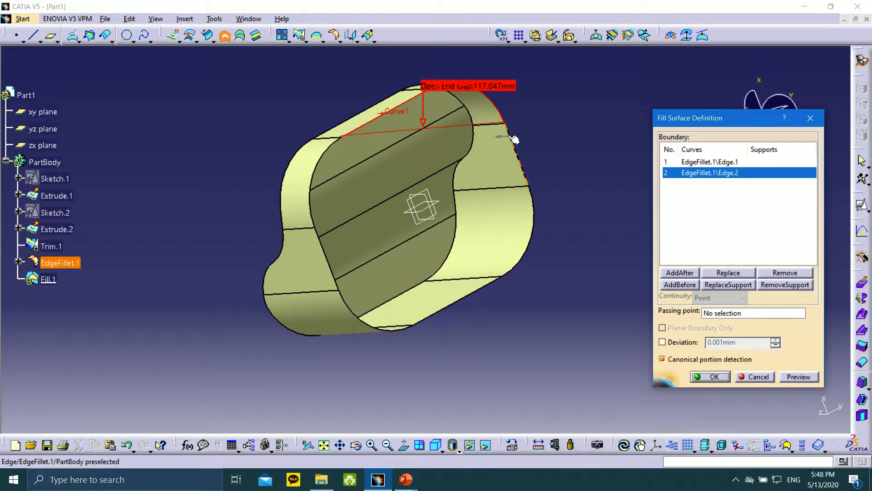
click(515, 156)
click(535, 202)
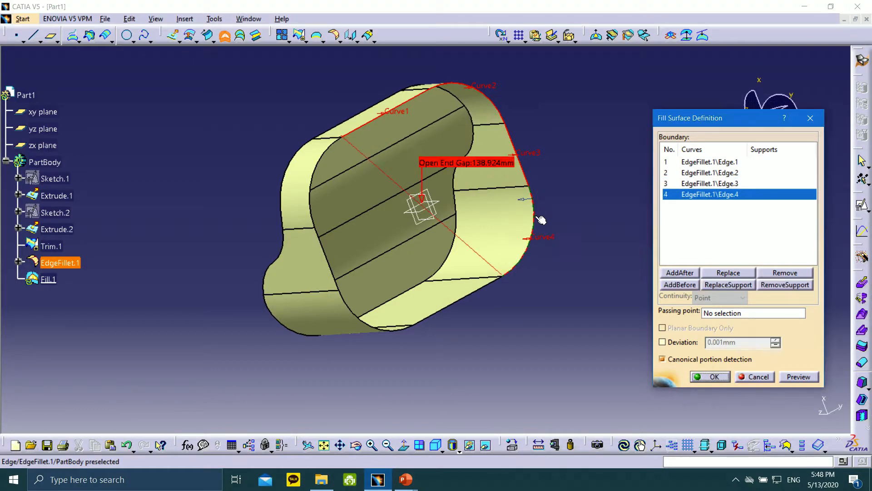
click(484, 291)
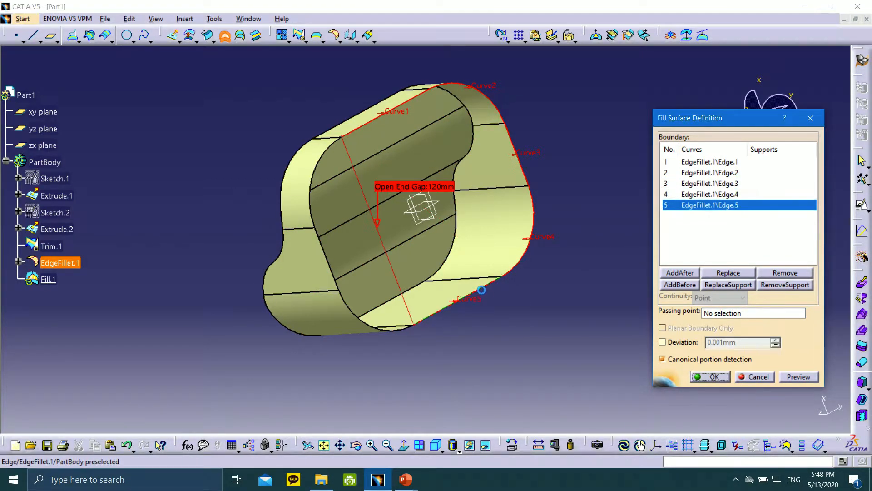
click(395, 330)
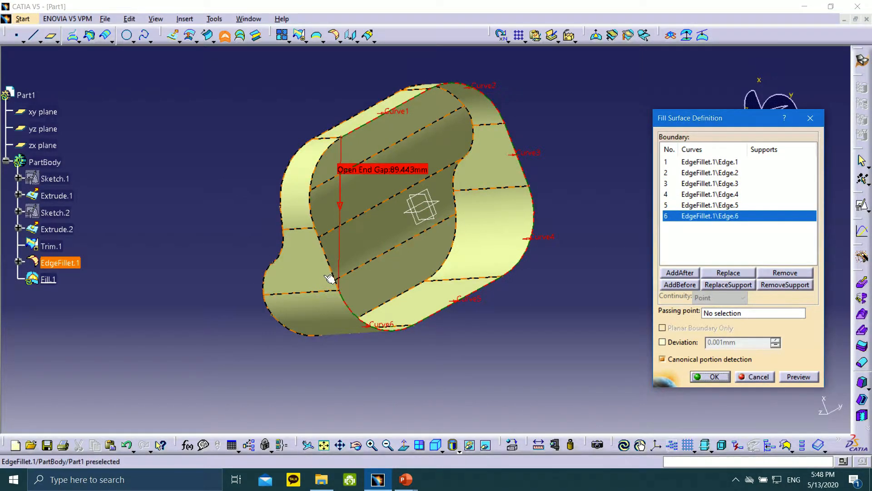
click(326, 262)
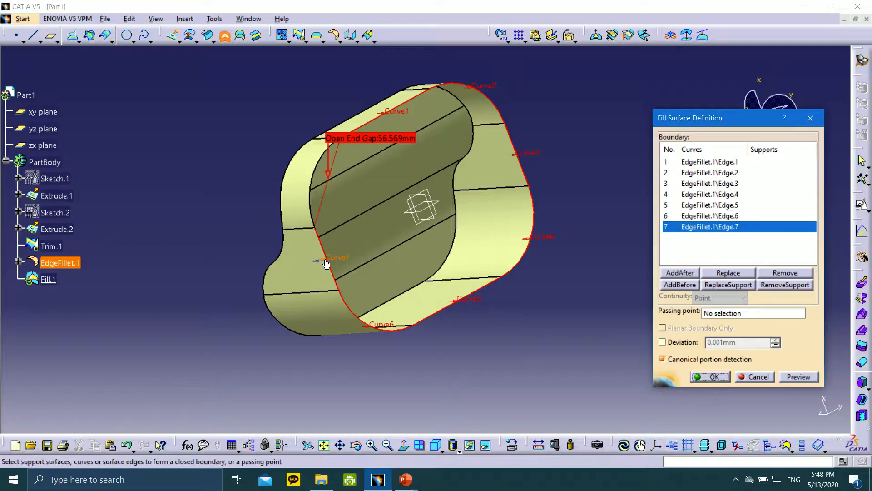
click(313, 189)
middle_drag(457, 172, 313, 151)
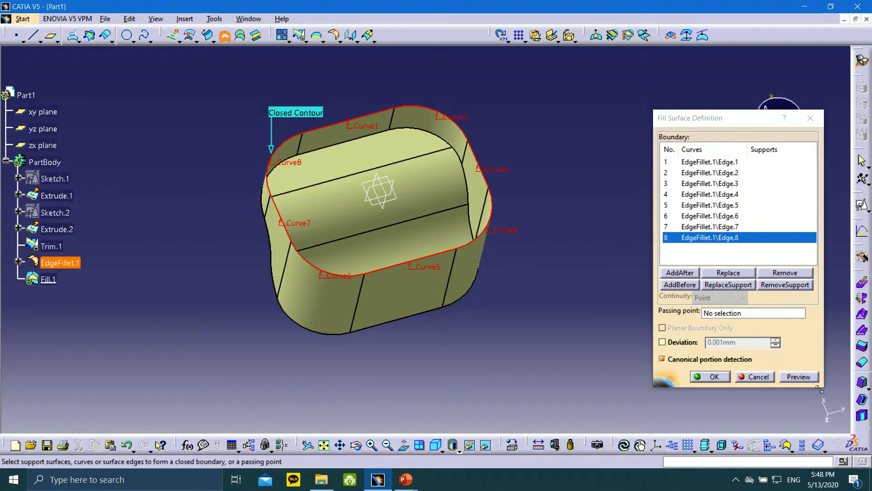
click(812, 379)
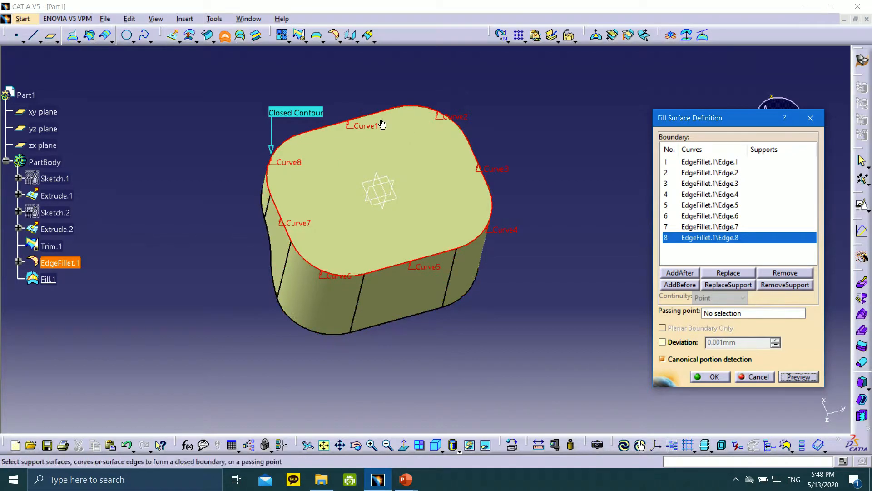
click(722, 377)
Step: Examine the filled body from above, from the side and from below, finishing in the isometric view
middle_drag(453, 144, 468, 245)
middle_drag(467, 121, 368, 287)
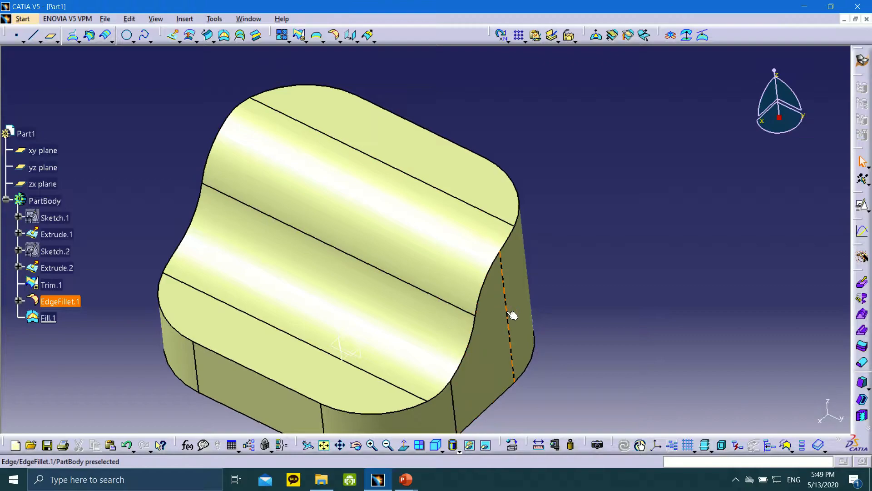
middle_click(504, 331)
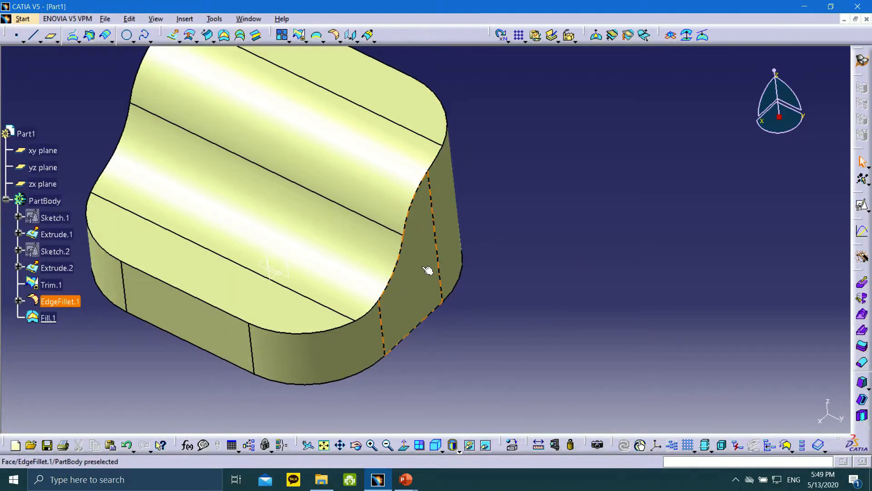
middle_drag(349, 230, 345, 200)
middle_drag(580, 288, 397, 251)
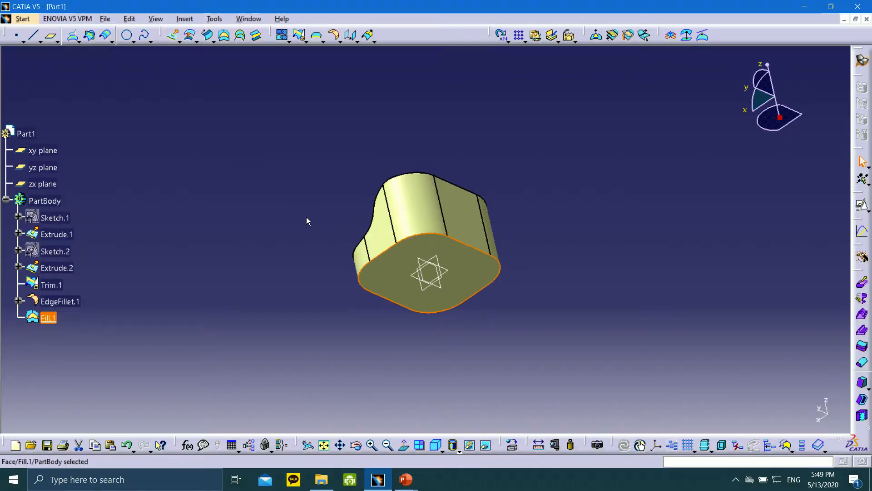
middle_drag(470, 184, 539, 249)
middle_drag(306, 187, 448, 262)
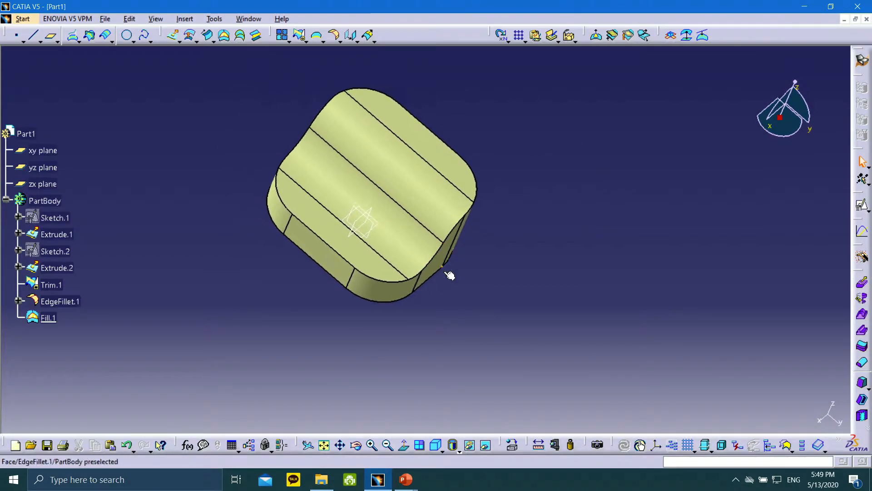
click(434, 443)
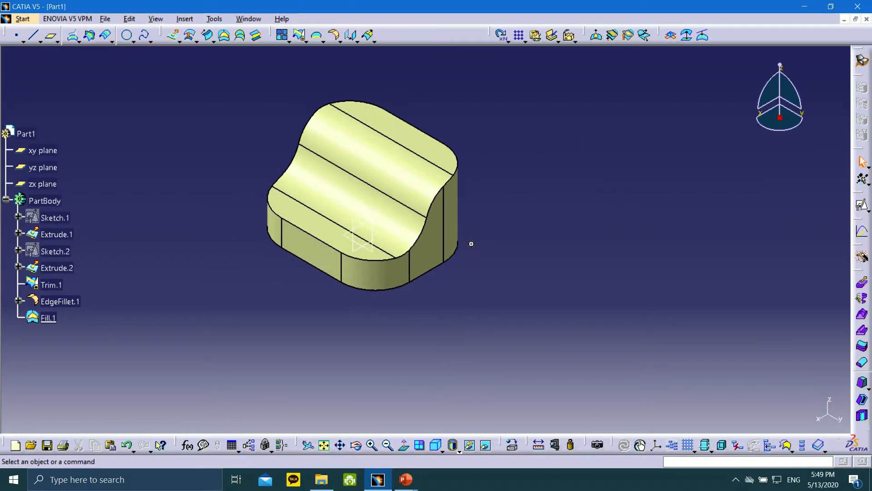
Step: Switch to the PowerPoint slide show, read the Join Surface instructions on slide 12, and end the slide show
mouse_move(418, 478)
click(467, 432)
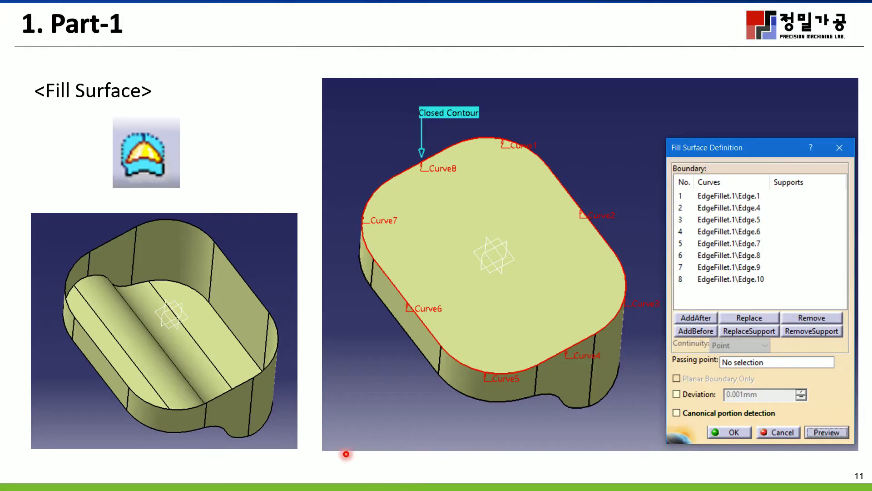
click(32, 480)
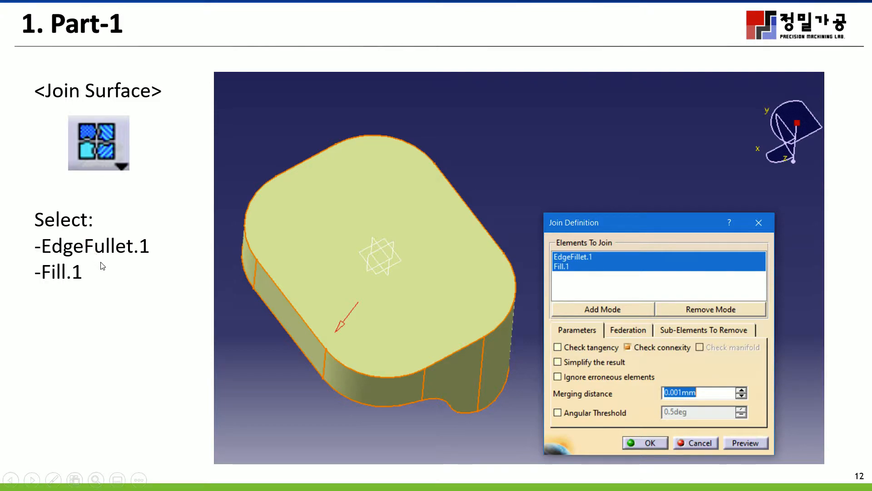
key(Escape)
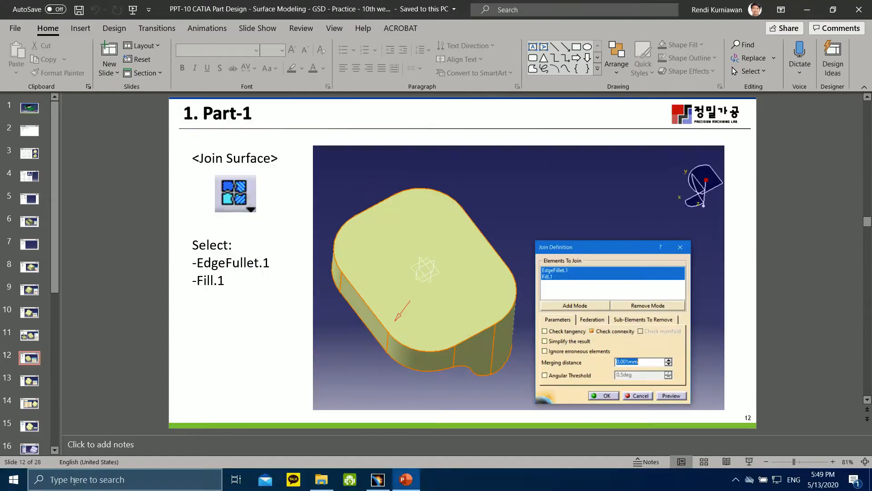
Step: Correct the misspelled "EdgeFullet.1" to "EdgeFillet.1" in the Join Surface instructions on slide 12 and save the presentation
click(240, 263)
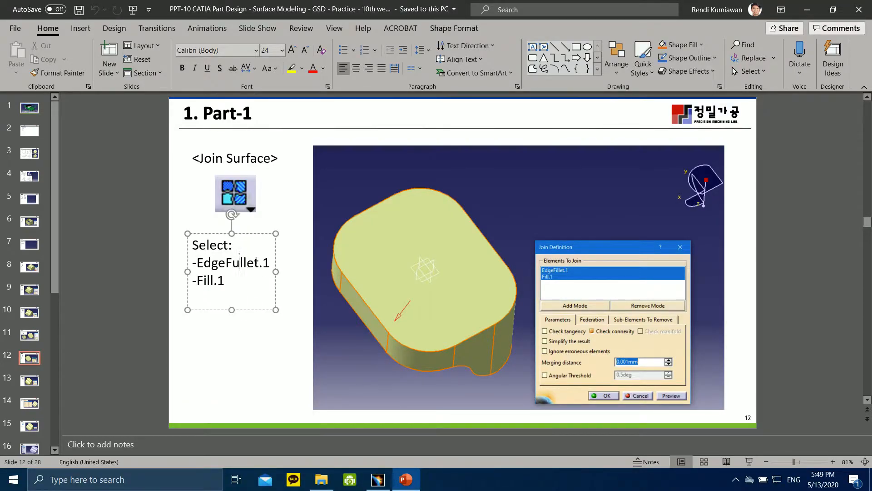
key(BackSpace)
text(i)
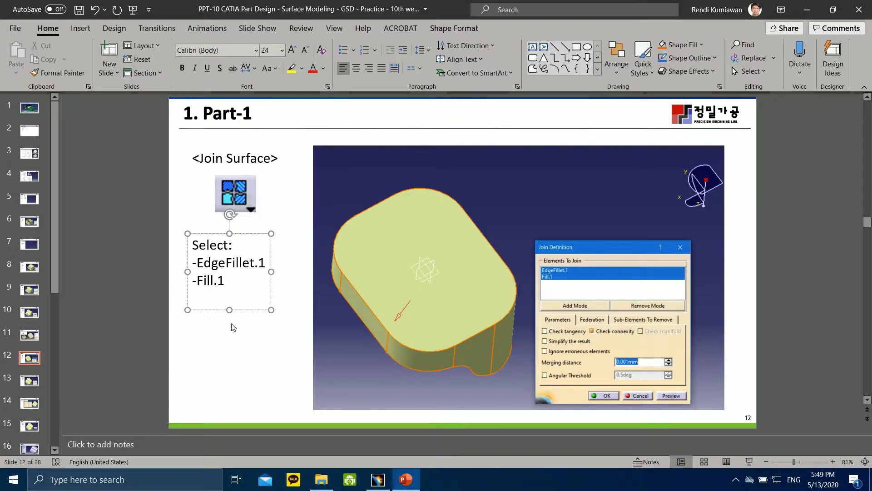
click(238, 317)
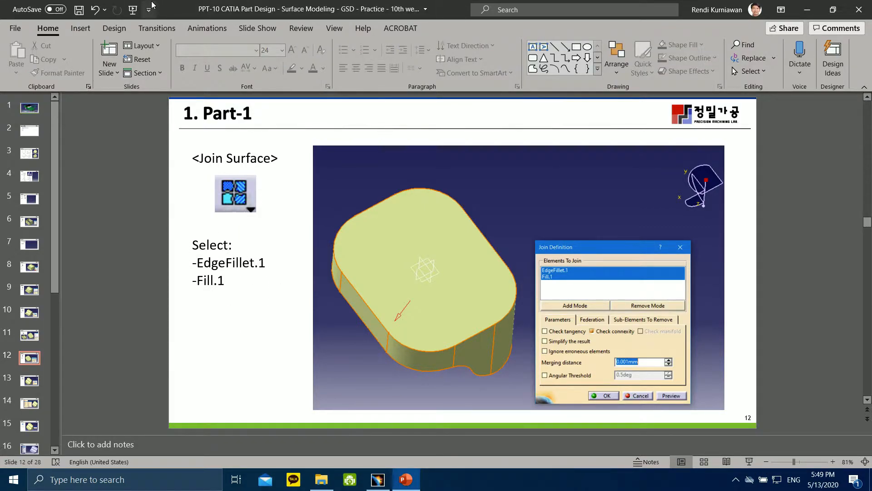
click(80, 9)
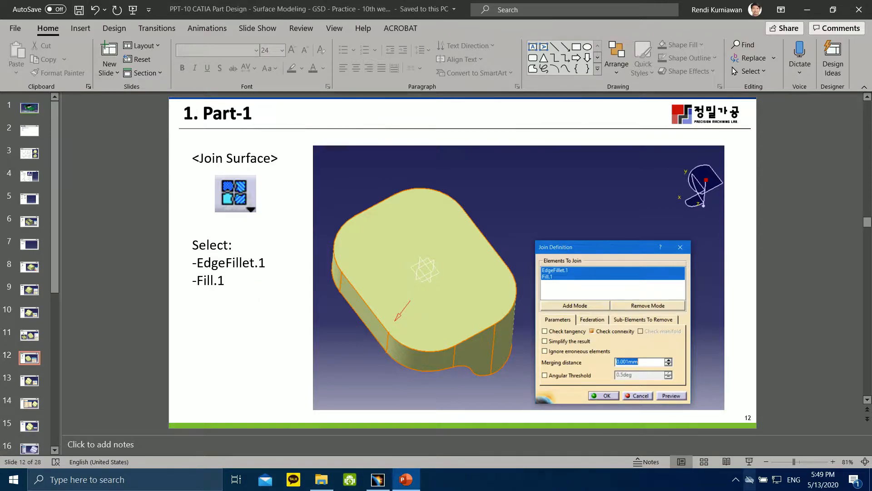
Step: Run the slide show from slide 12, review the Join Surface instructions, and return to CATIA
click(749, 462)
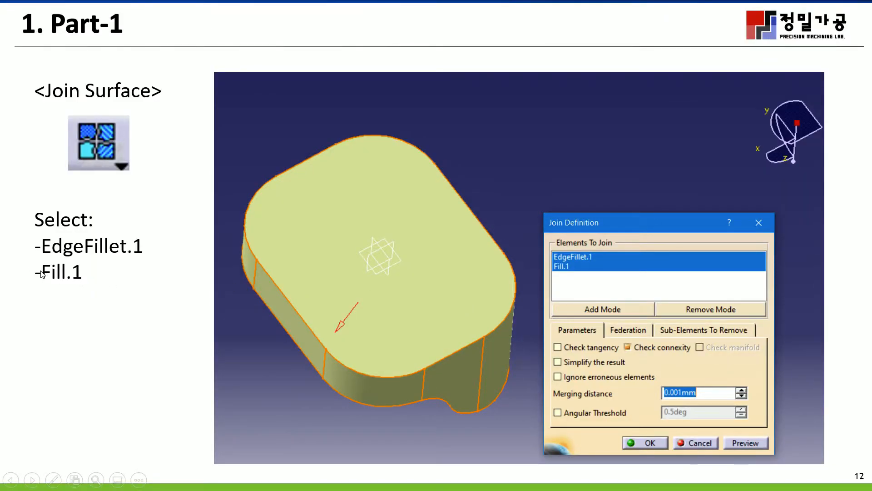
click(54, 480)
click(30, 370)
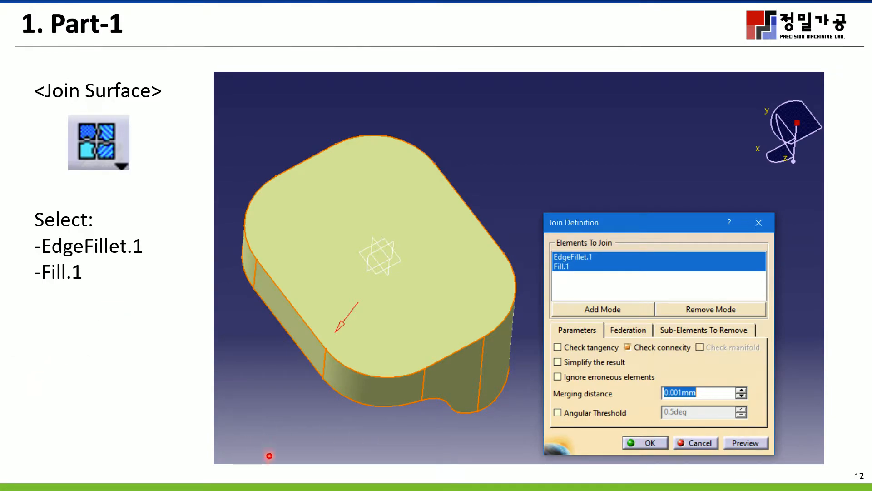
key(super)
click(377, 480)
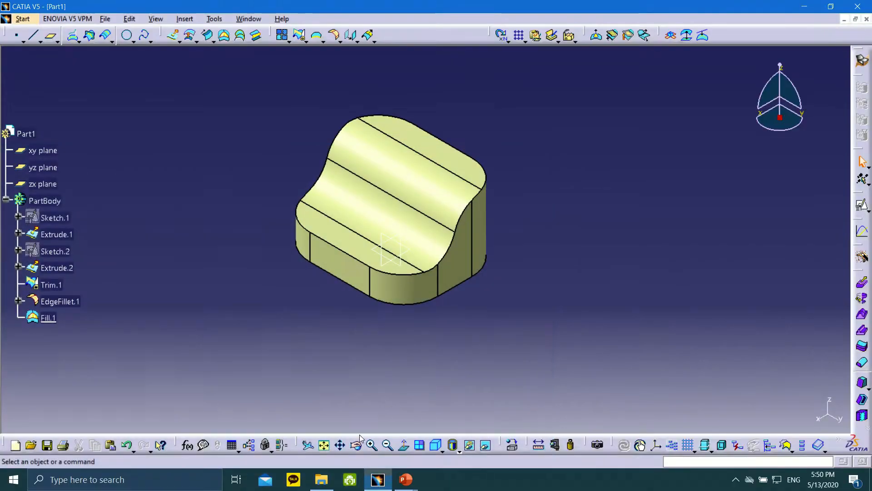
Step: Join EdgeFillet.1 and the Fill.1 bottom surface with connexity checking and a 0.001 mm merging distance
click(283, 35)
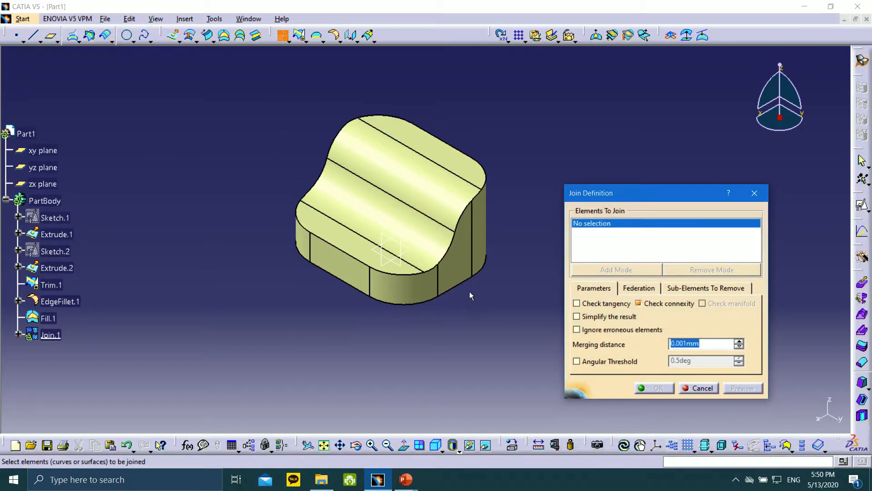
scroll(419, 204, up, 5)
middle_drag(420, 204, 419, 300)
click(500, 314)
middle_drag(497, 333, 290, 115)
middle_drag(490, 359, 441, 157)
click(499, 238)
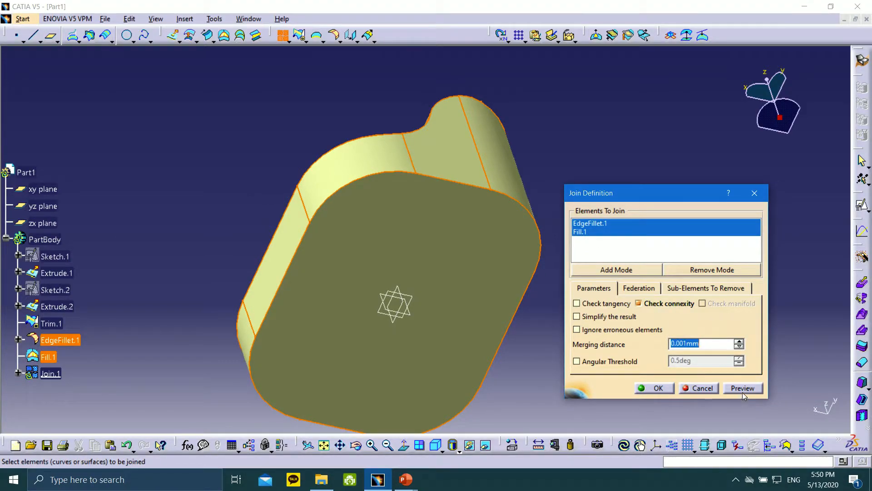
click(657, 387)
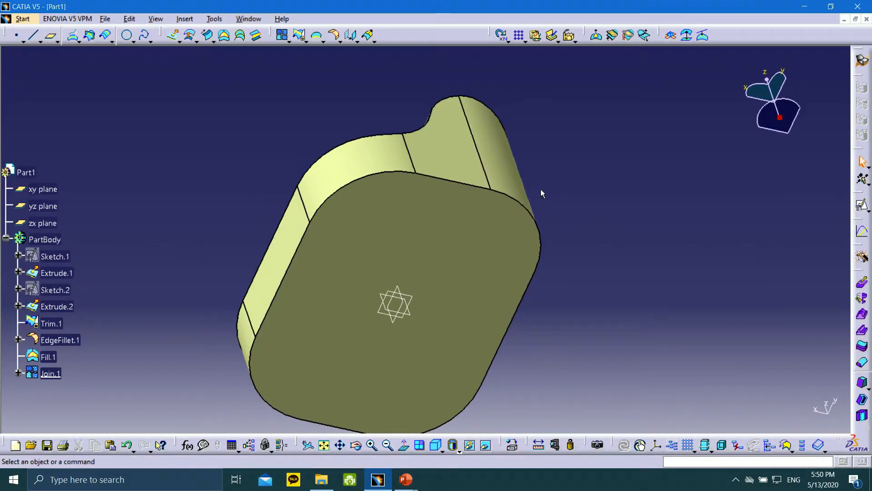
Step: Examine the joined surface body from several sides, finishing with a view from above
middle_drag(342, 117, 520, 278)
middle_drag(619, 291, 366, 349)
middle_drag(312, 260, 320, 221)
middle_drag(577, 307, 561, 254)
click(334, 35)
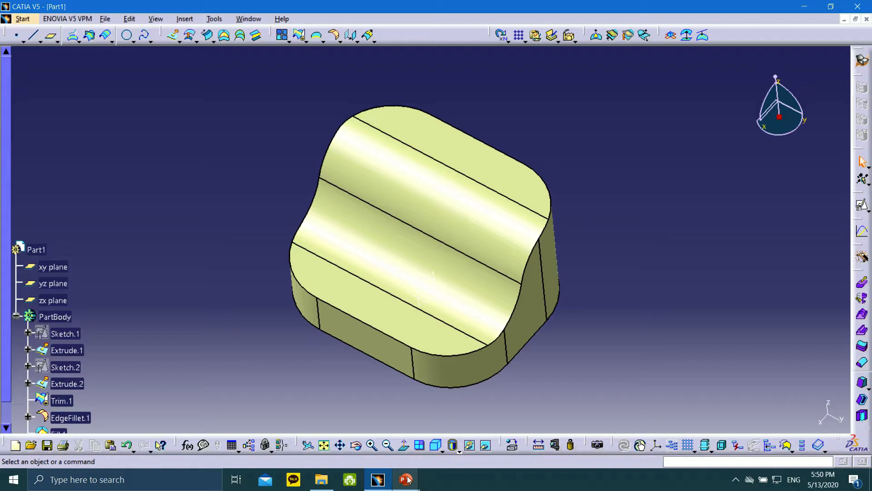
Step: Switch to the PowerPoint slide show, read the Edge Fillet instructions on slide 13, and return to CATIA
mouse_move(407, 479)
click(426, 448)
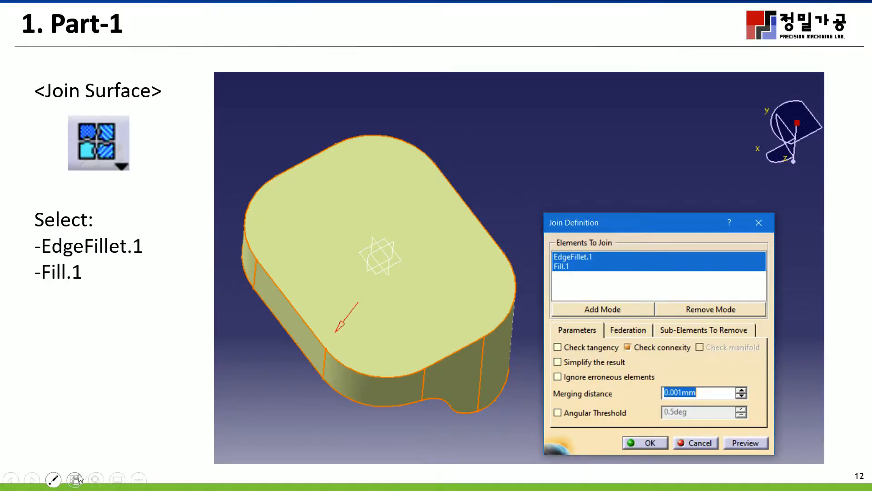
click(32, 480)
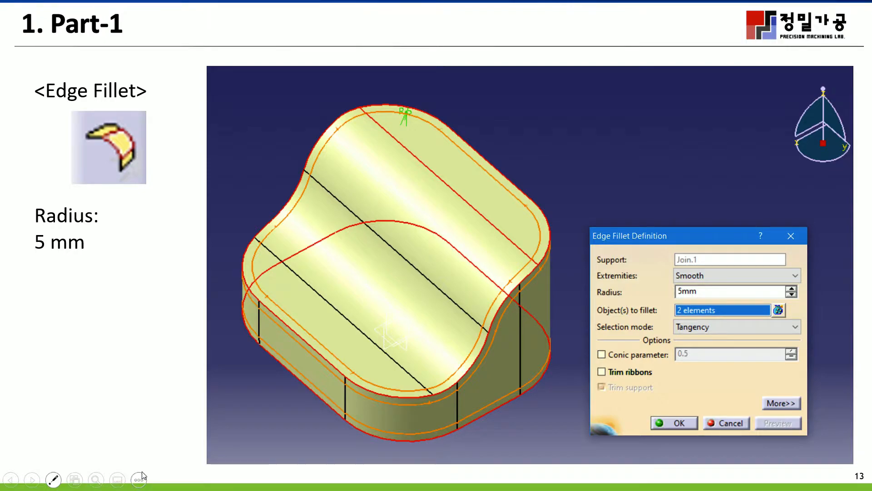
key(super)
click(378, 479)
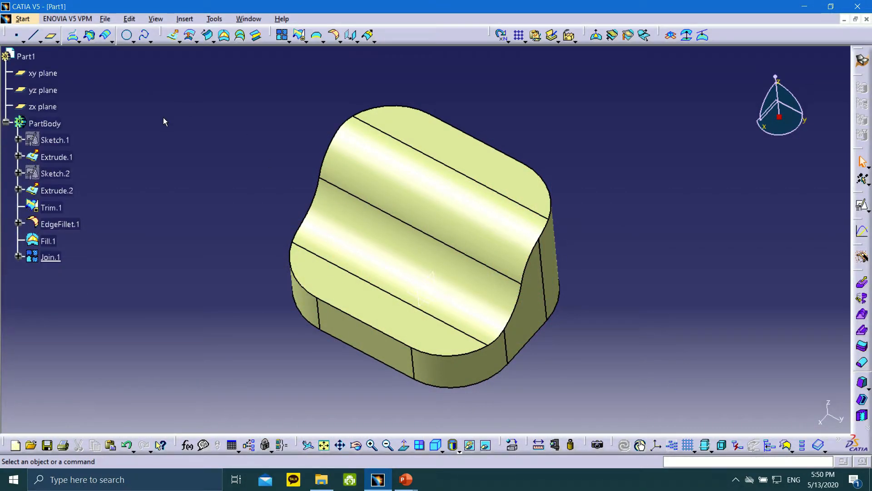
Step: Fillet the upper outline and the bottom outline edges of Join.1 with a 5 mm radius and tangency selection
click(335, 38)
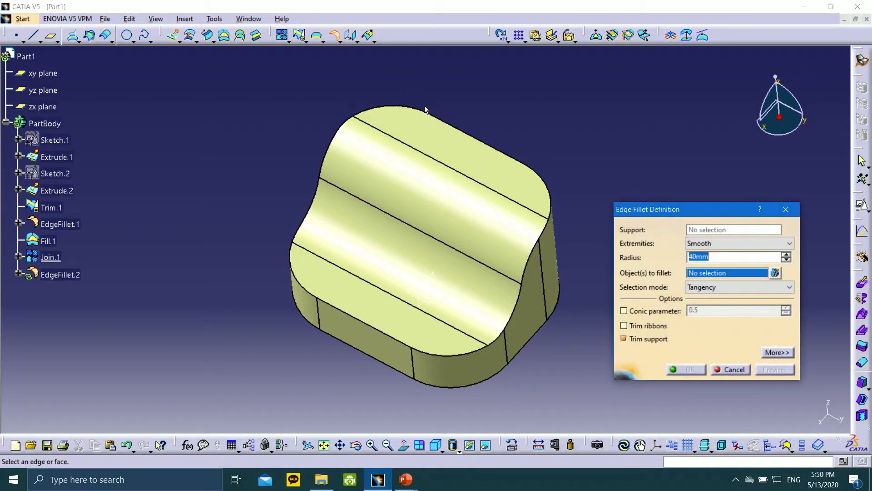
click(434, 116)
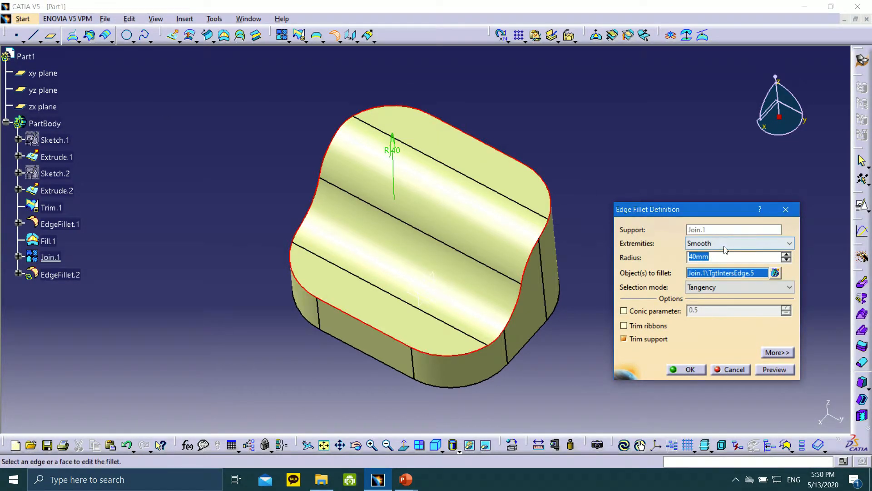
text(5)
middle_drag(597, 293, 400, 194)
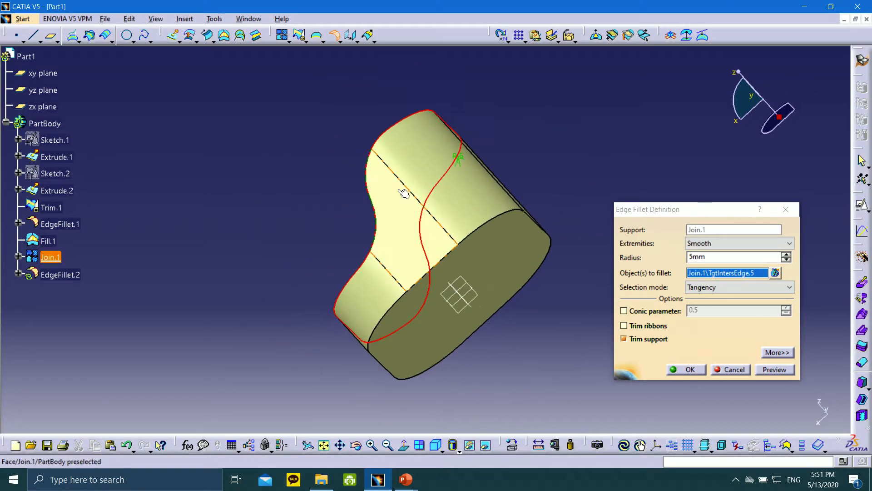
click(503, 212)
middle_drag(518, 191, 596, 319)
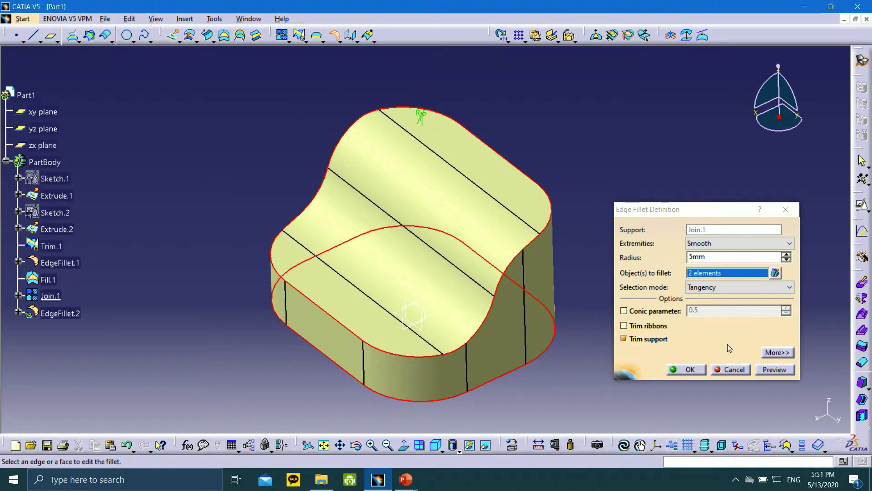
click(774, 369)
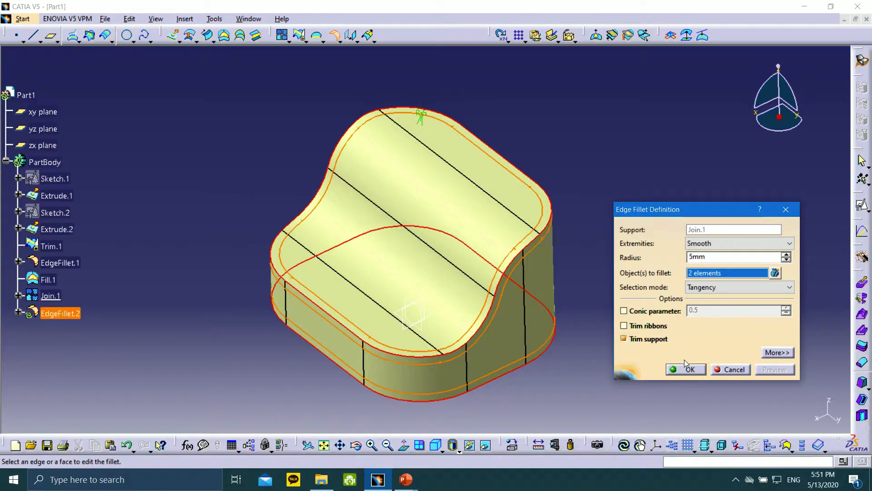
click(687, 368)
Step: Examine the 5 mm fillets on the body up close in the isometric view and review the features in the specification tree
middle_drag(559, 285, 300, 303)
scroll(407, 213, up, 1)
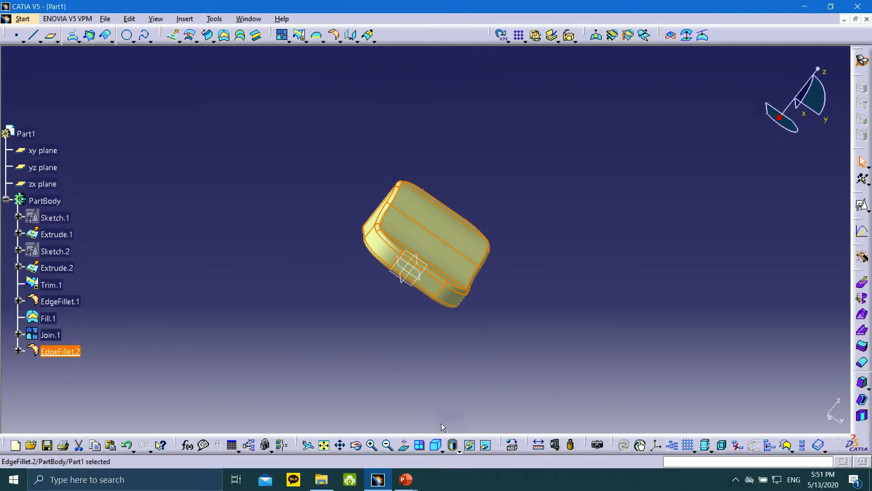
click(436, 445)
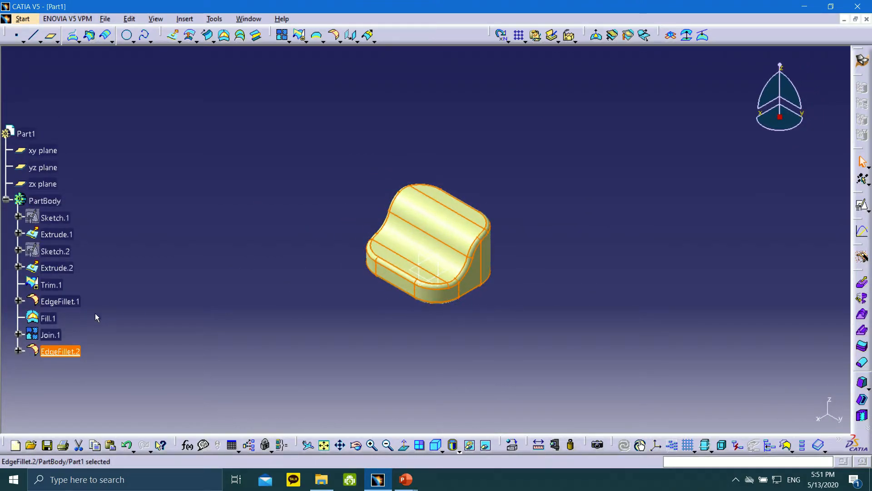
click(6, 200)
click(6, 200)
middle_drag(533, 240, 520, 160)
click(535, 241)
middle_drag(637, 245, 616, 217)
click(621, 223)
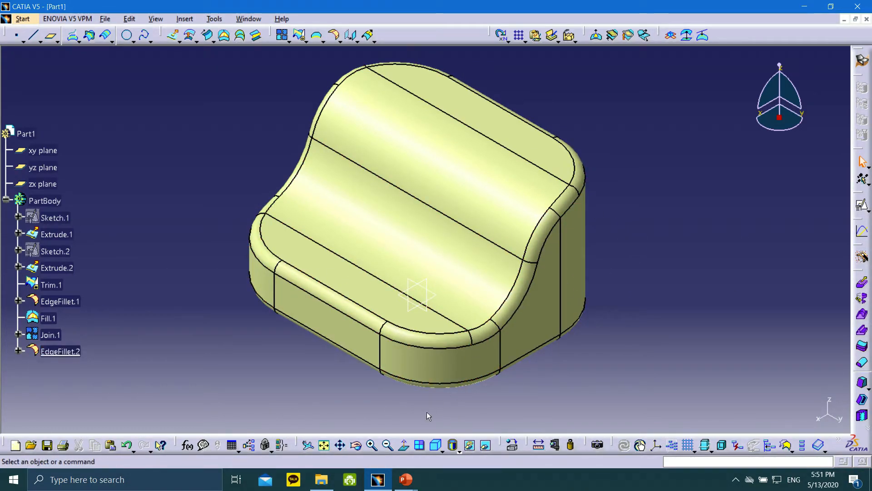
mouse_move(406, 489)
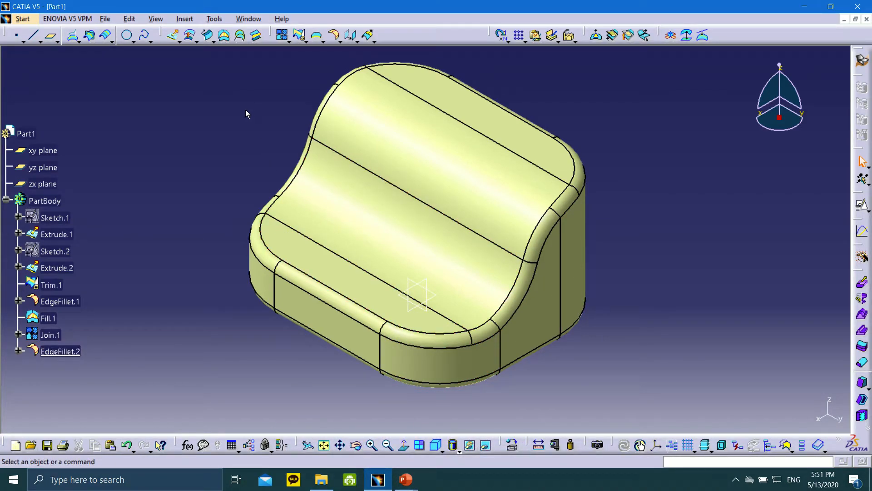
middle_drag(389, 160, 395, 158)
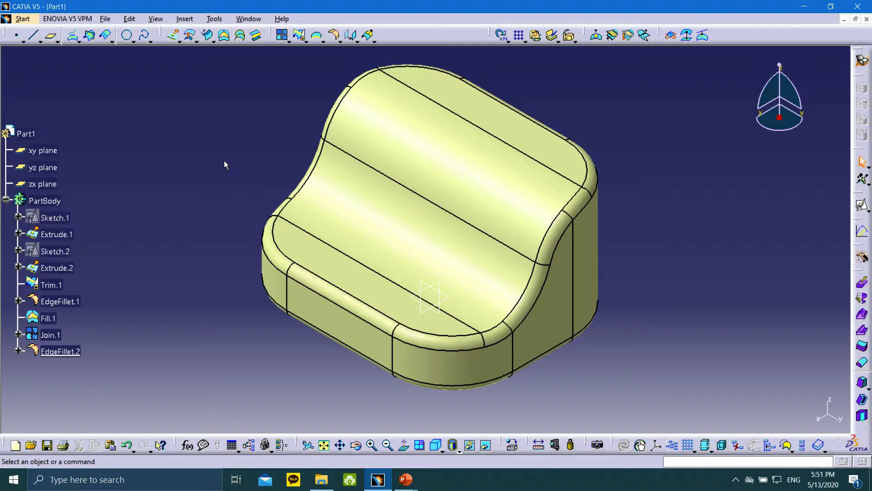
scroll(123, 140, down, 1)
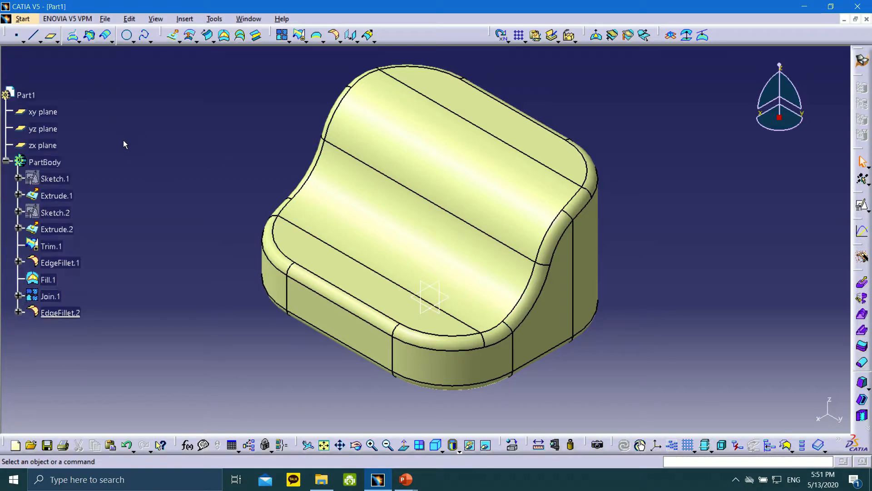
scroll(124, 144, down, 1)
Step: Switch to the PowerPoint slide show and read the Part Design and Close Surface instructions on slides 14 and 15
mouse_move(406, 479)
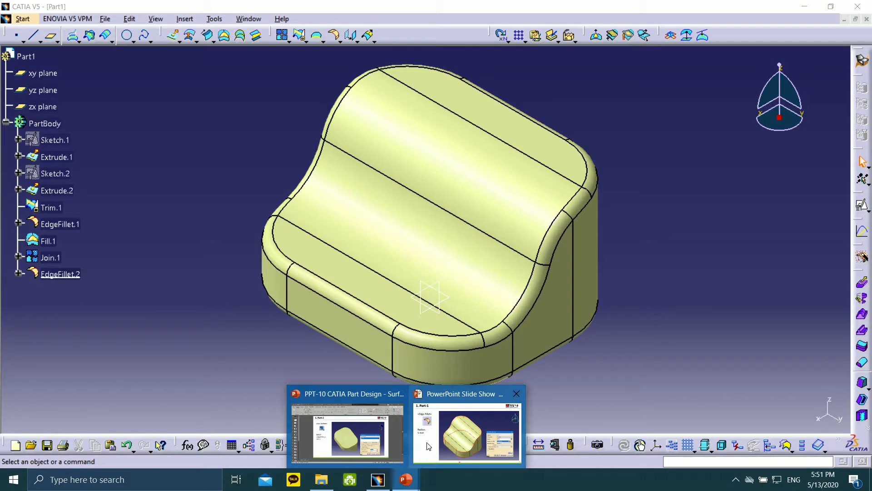
click(427, 446)
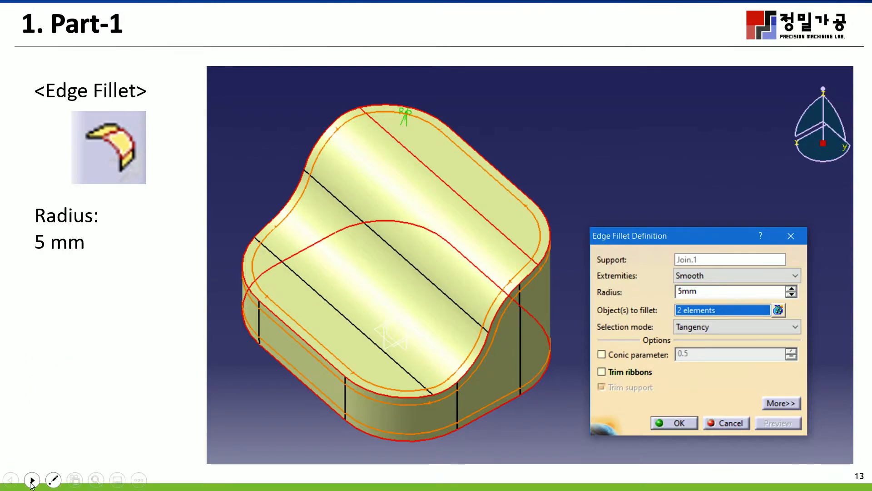
click(31, 480)
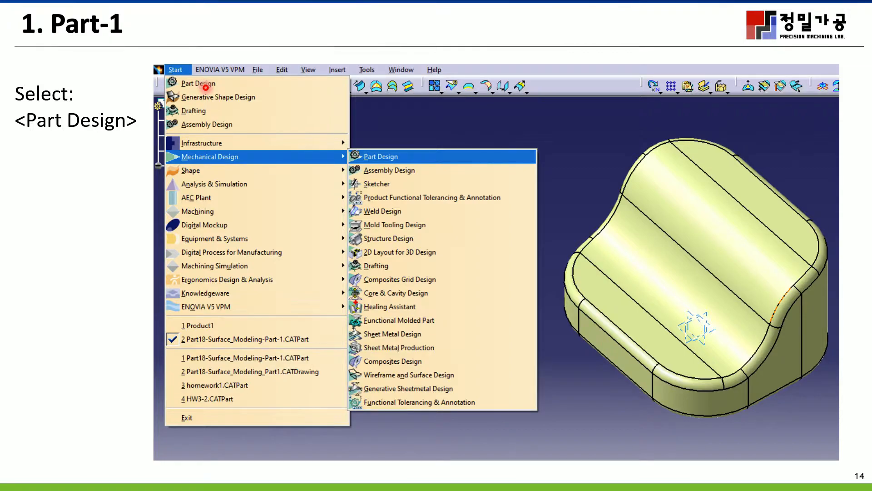
key(Right)
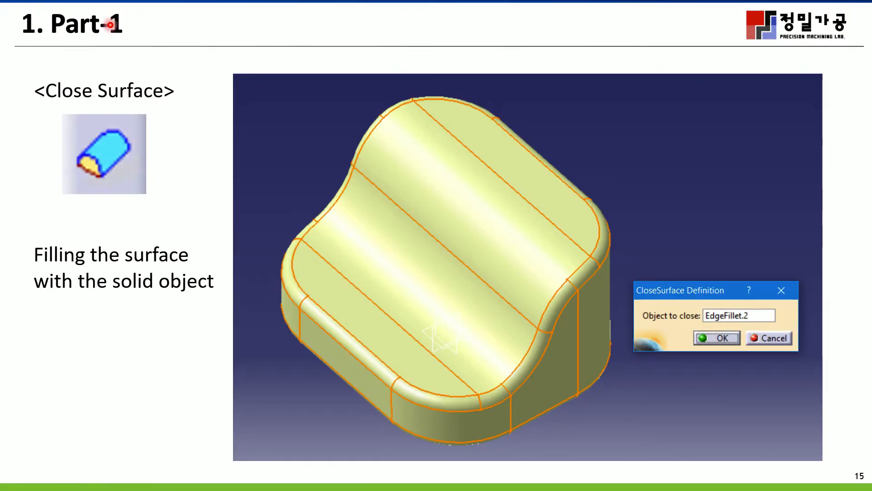
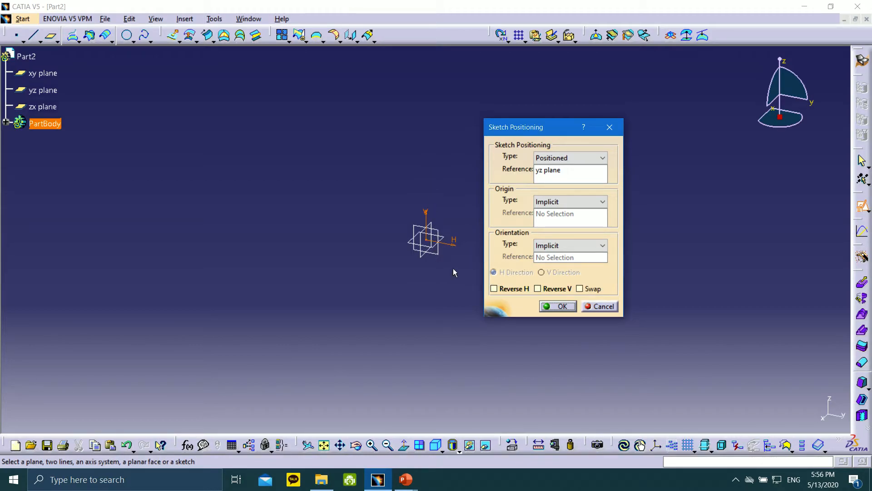
Step: Open a positioned sketch on the yz plane of Part2 and draw a vertical axis upward from the origin
click(572, 307)
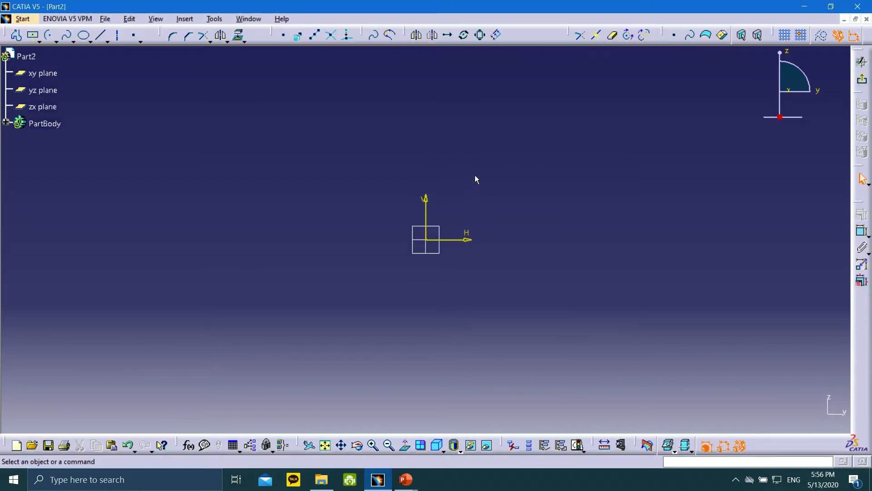
middle_drag(432, 170, 415, 245)
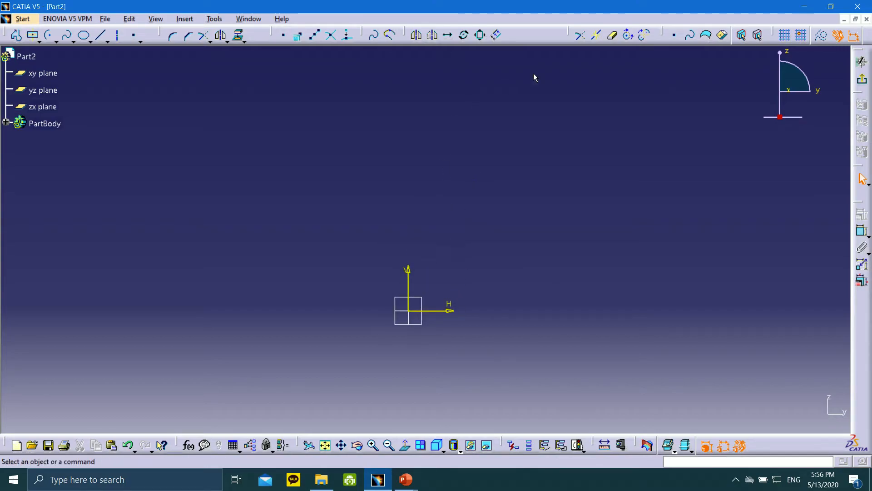
click(117, 36)
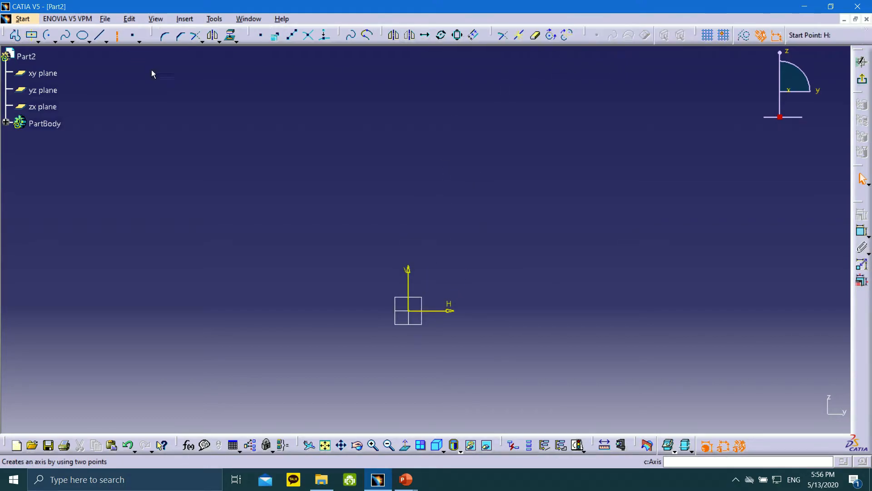
click(409, 311)
middle_drag(422, 169, 423, 257)
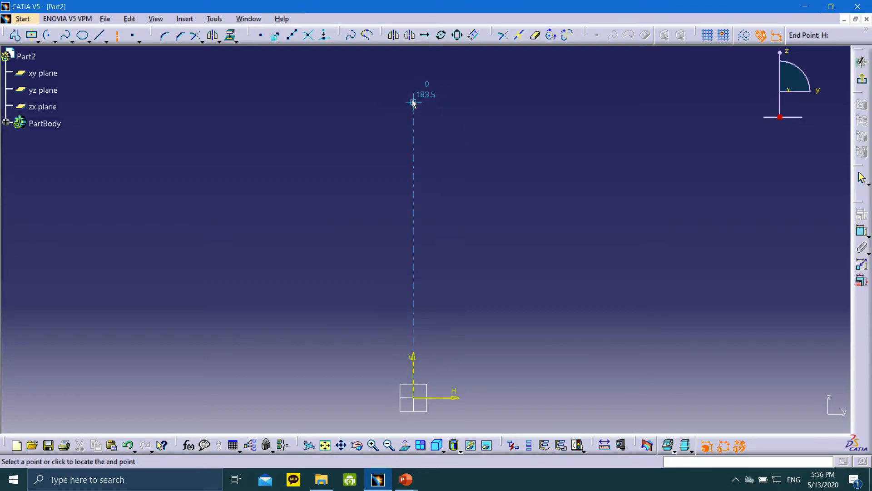
click(417, 65)
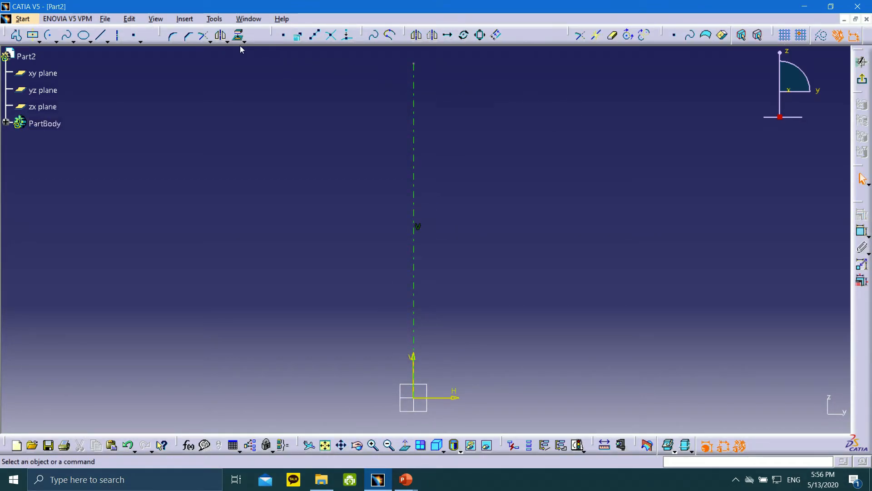
Step: Draw a horizontal line about 57 mm long starting on the vertical axis, about 197 mm above the origin
click(101, 35)
click(359, 83)
key(Escape)
click(100, 35)
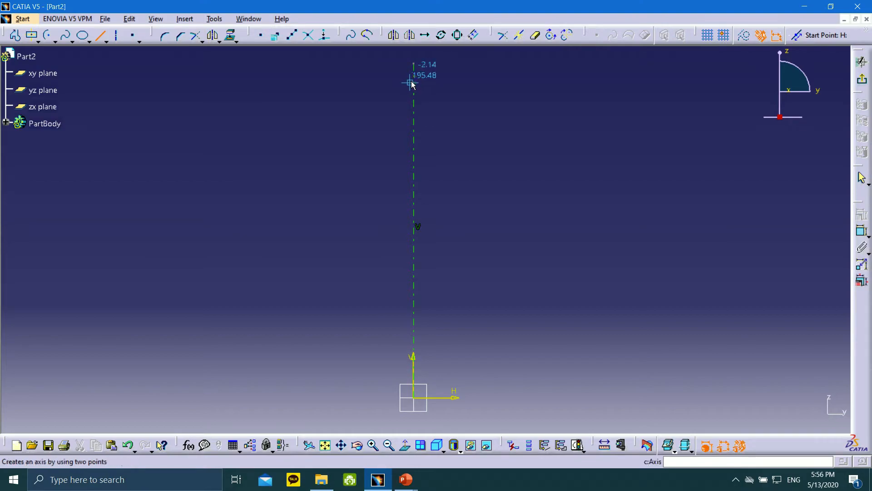
click(413, 81)
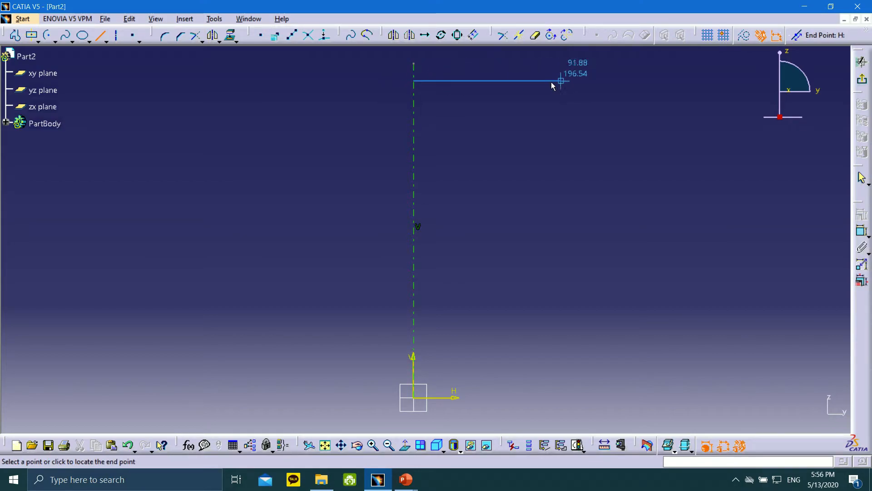
click(504, 81)
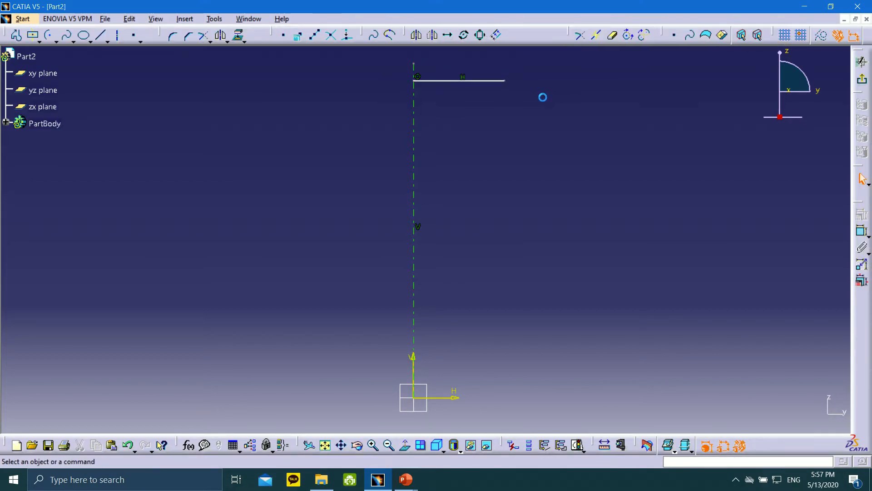
Step: Draw a slanted line from the horizontal line's outer end down to about 83 mm from the axis and 16 mm above the origin
click(100, 35)
click(504, 80)
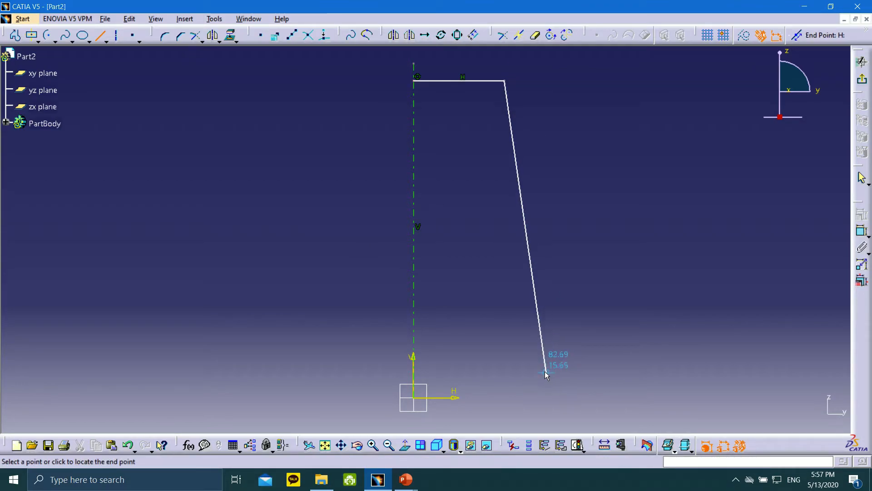
click(546, 370)
click(610, 246)
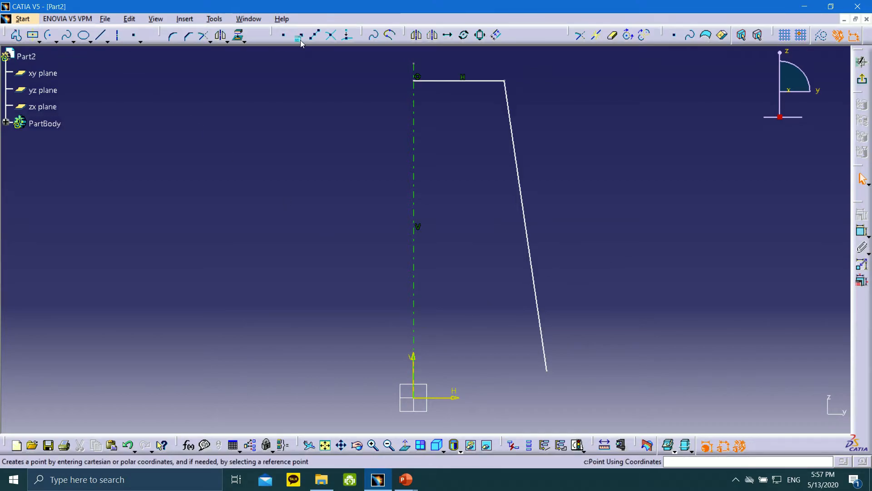
Step: Dimension the horizontal line's length and set it to 400 mm
click(860, 232)
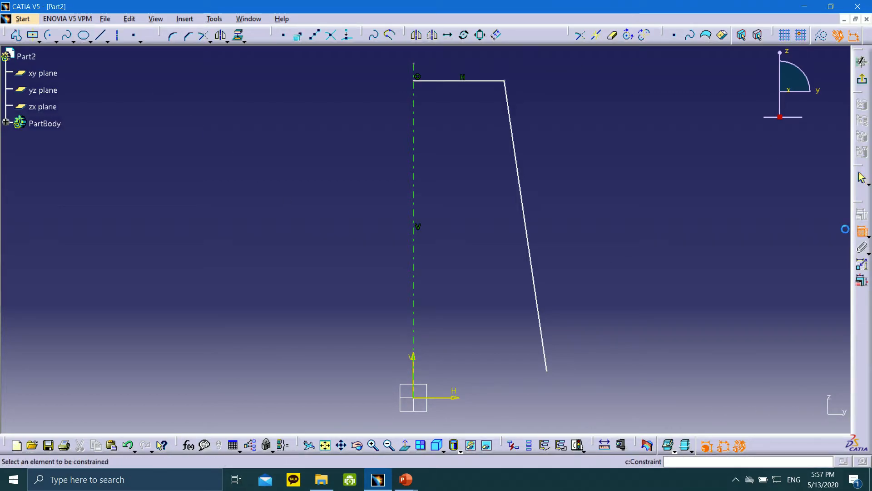
click(478, 85)
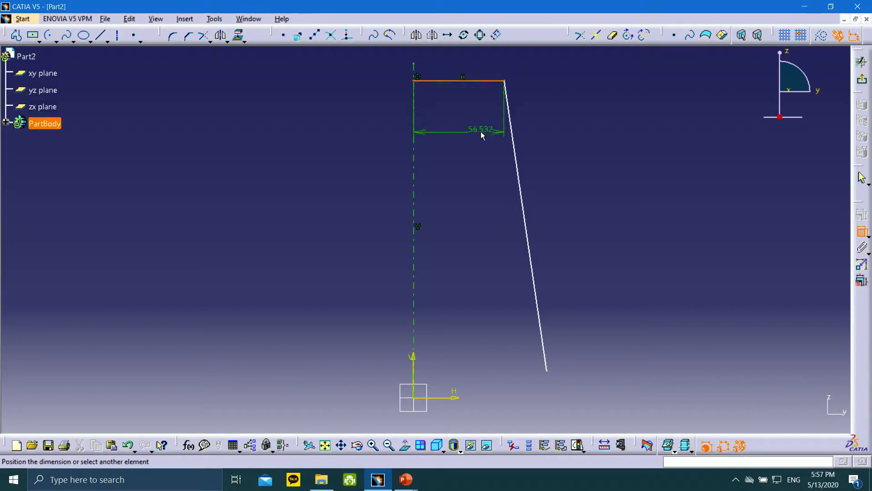
click(460, 128)
double_click(460, 126)
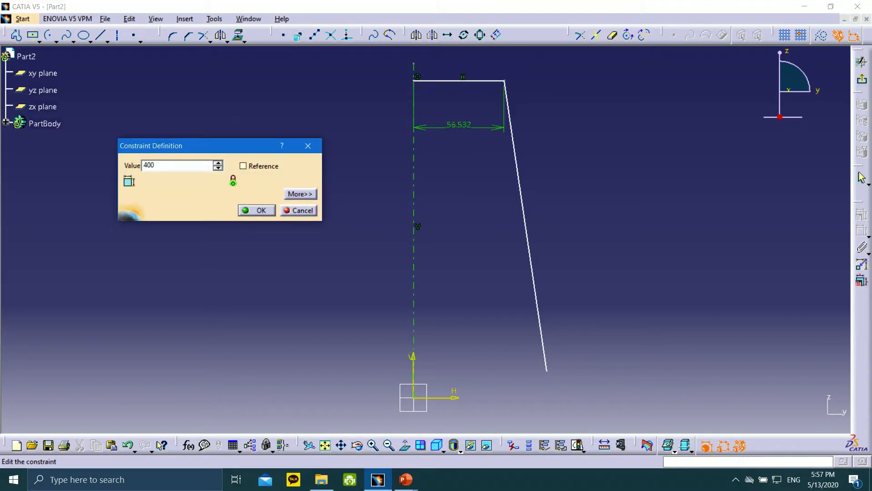
key(Return)
Step: Dimension the slanted line's lower endpoint vertically from the H axis and set the distance to 100 mm
mouse_move(586, 149)
middle_down()
mouse_move(577, 219)
mouse_move(571, 191)
middle_up()
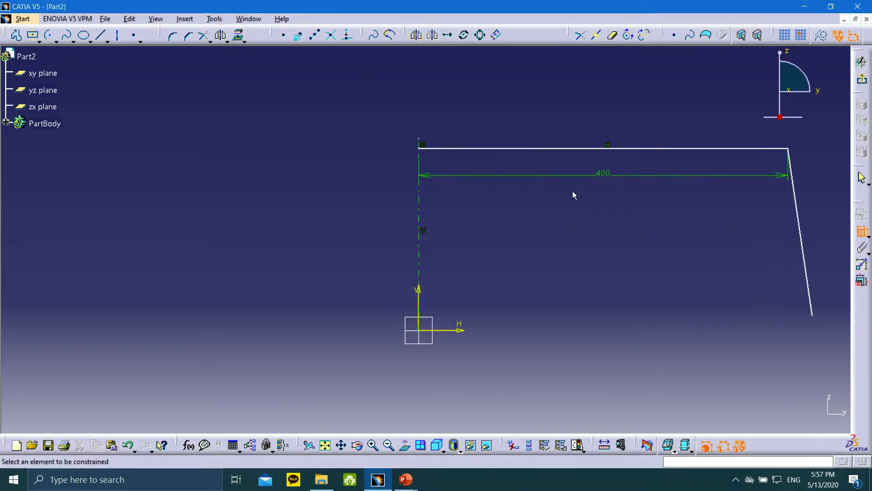
middle_drag(707, 195, 600, 217)
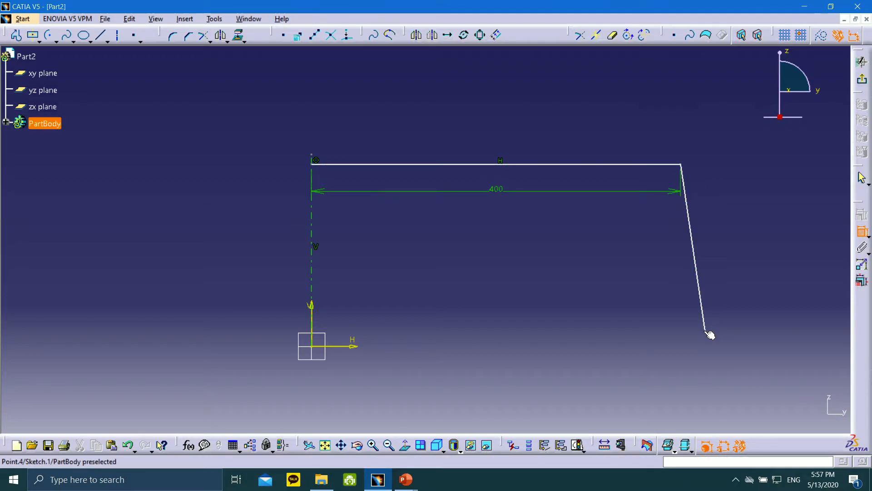
click(352, 349)
click(707, 332)
click(732, 340)
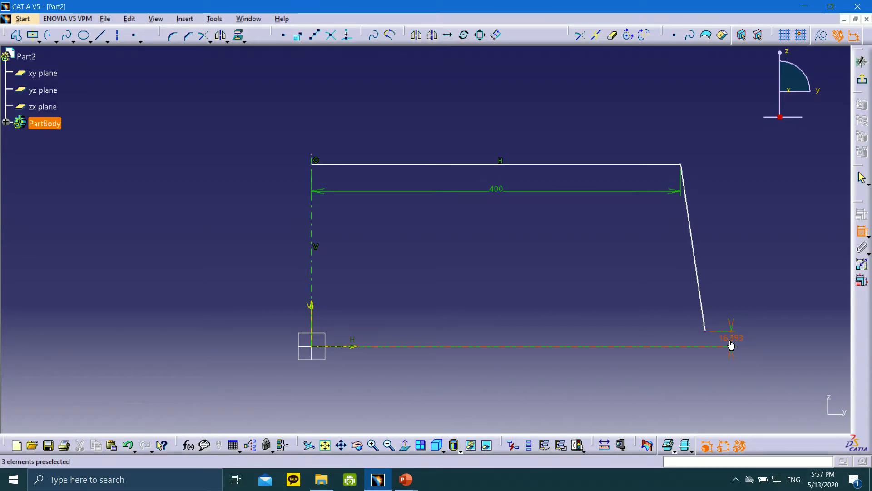
double_click(731, 341)
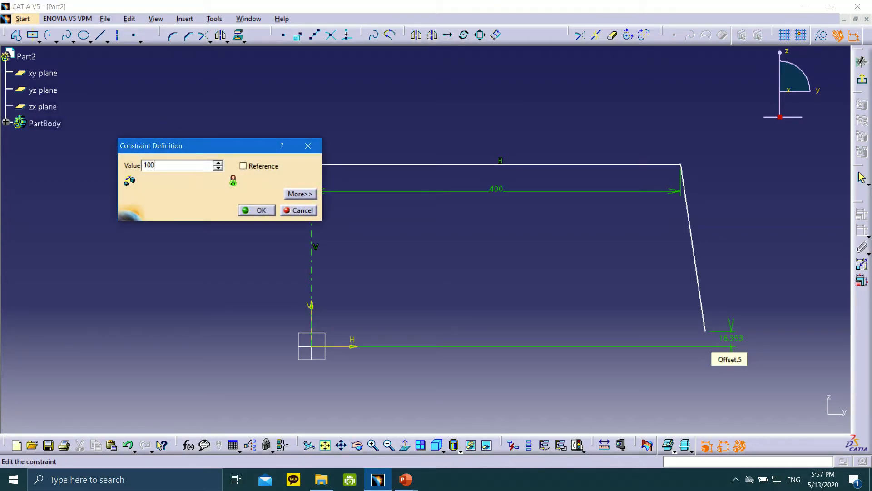
key(Return)
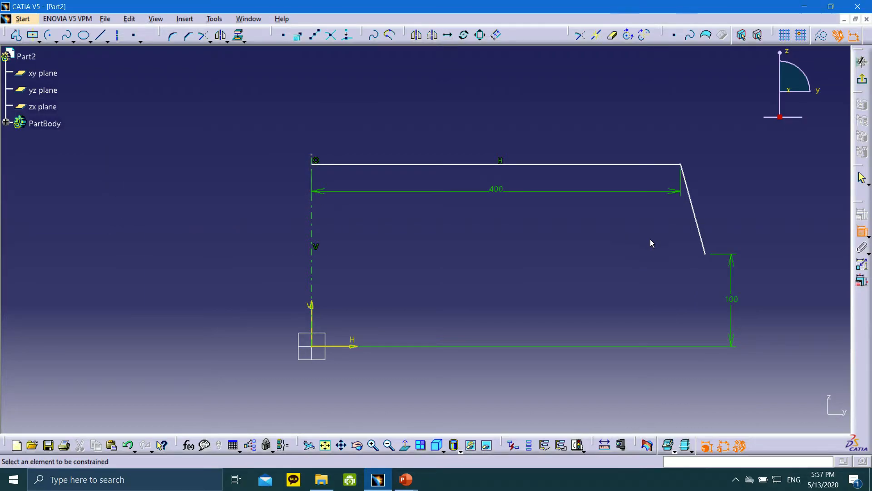
Step: Dimension the vertical distance between the slanted line's two endpoints and set it to 1200 mm
click(705, 253)
click(684, 167)
right_click(724, 196)
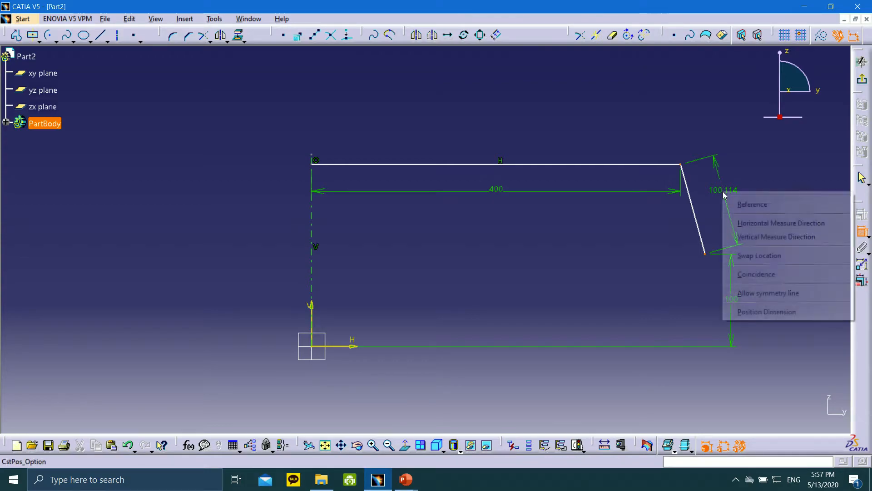
click(766, 238)
click(744, 207)
double_click(744, 209)
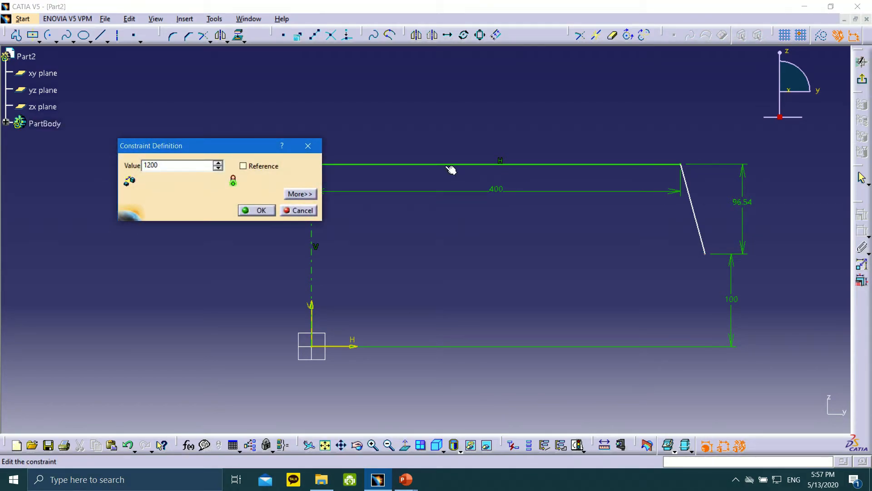
click(261, 212)
Step: Stretch the vertical axis upward from its upper endpoint until it extends past the horizontal line
mouse_move(452, 113)
middle_down()
mouse_move(438, 187)
mouse_move(436, 103)
mouse_move(441, 234)
middle_up()
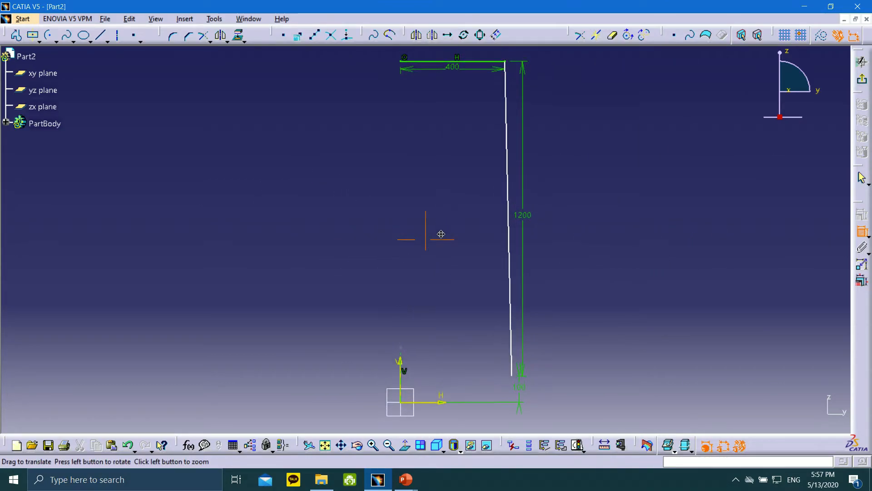
click(401, 350)
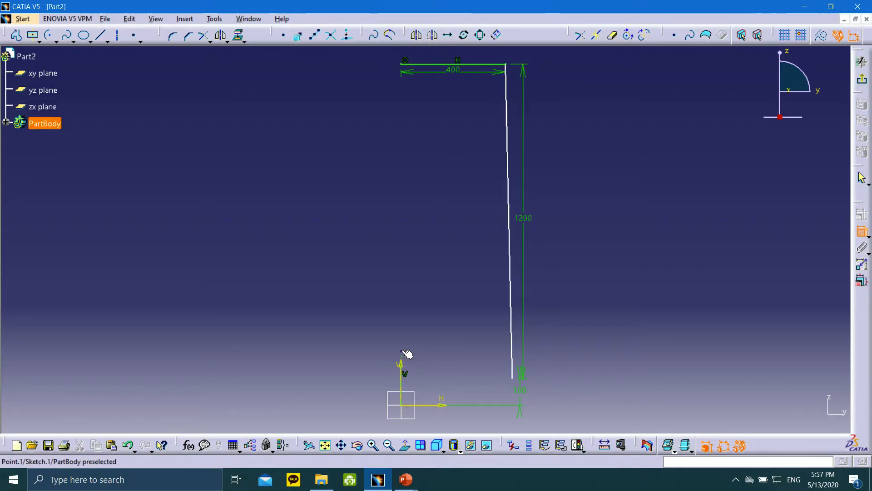
key(Escape)
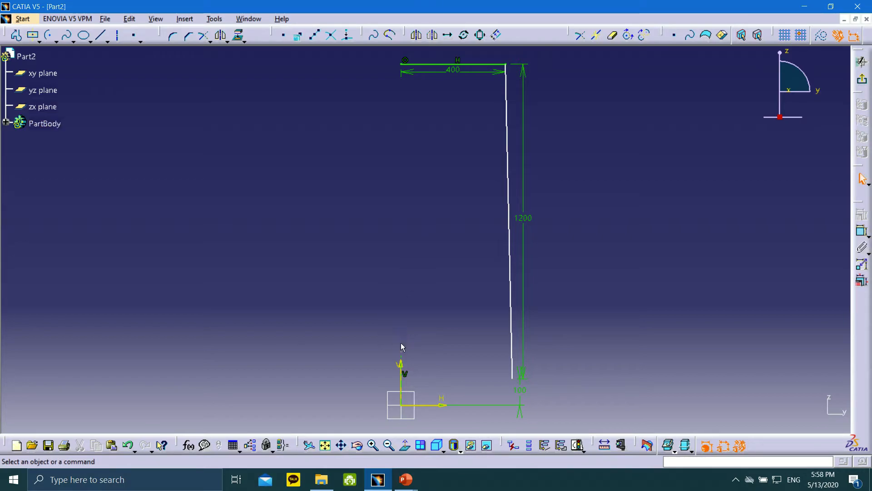
drag(402, 352, 410, 300)
drag(397, 78, 397, 46)
Step: Dimension the slanted line's lower endpoint horizontally from the vertical axis and set the distance to 500 mm
click(861, 230)
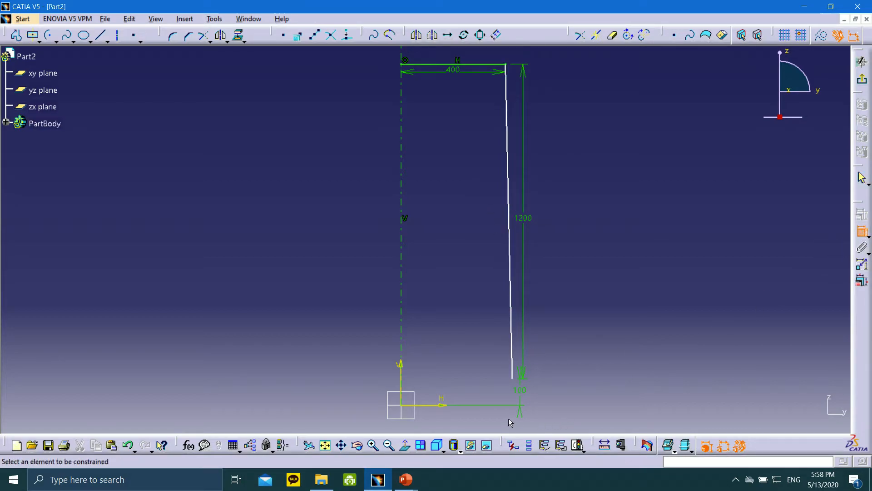
click(519, 381)
click(403, 353)
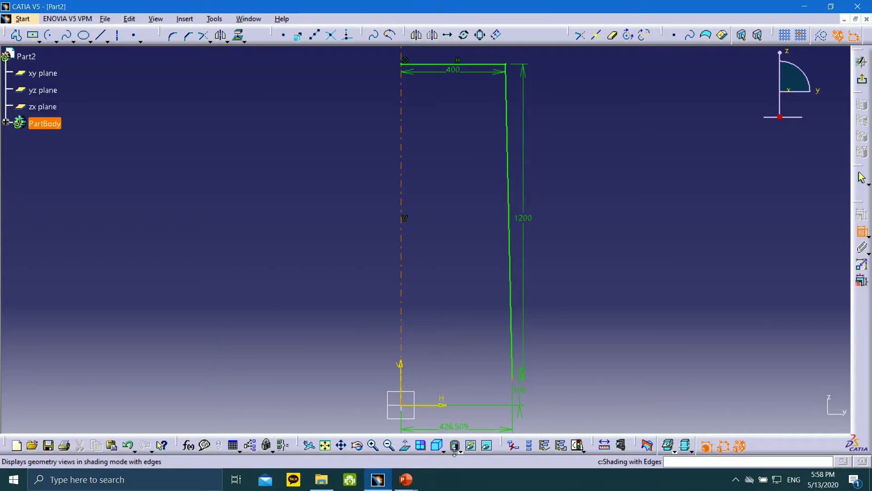
click(455, 425)
double_click(454, 425)
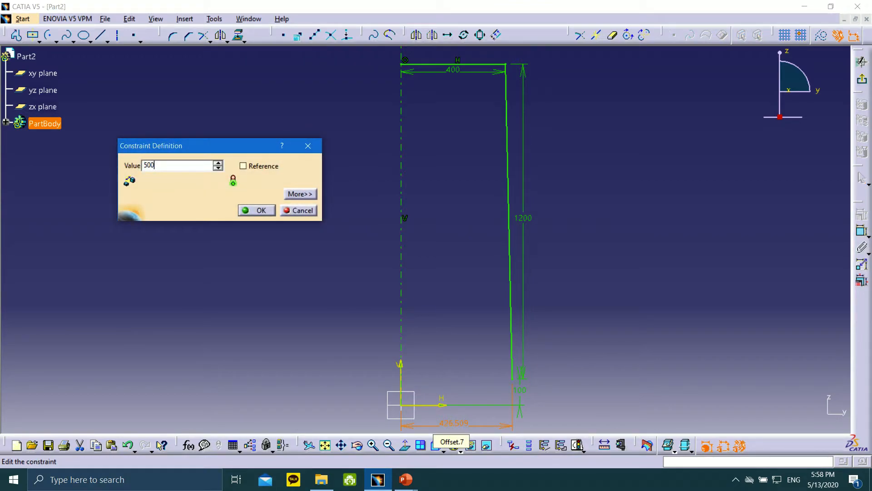
key(Return)
click(465, 249)
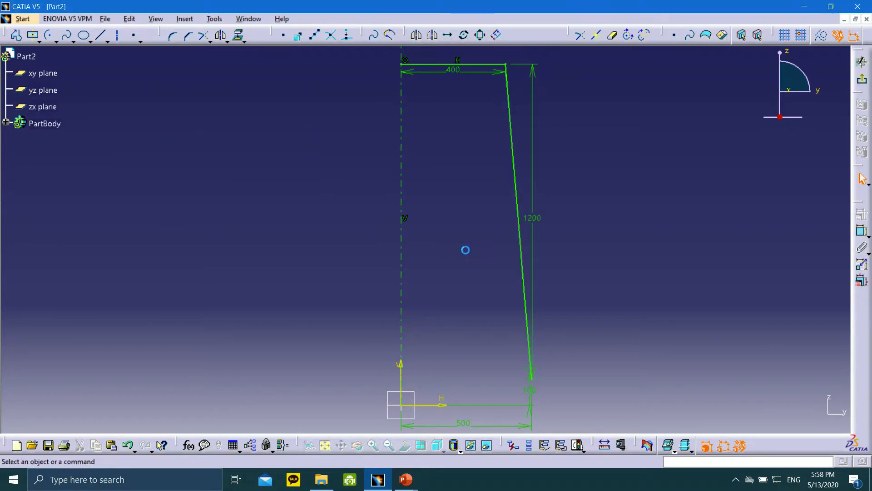
Step: Reposition the 1200 mm and 100 mm vertical dimensions outward, clear of the slanted line
drag(536, 226, 578, 220)
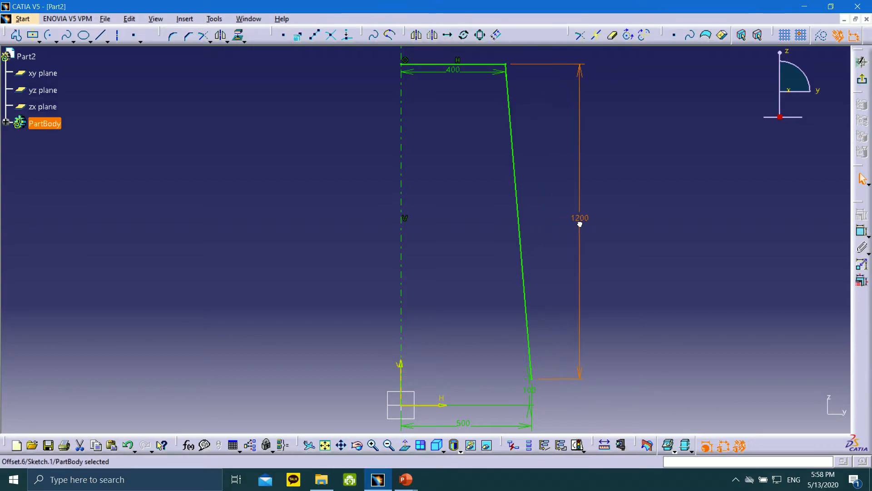
click(529, 390)
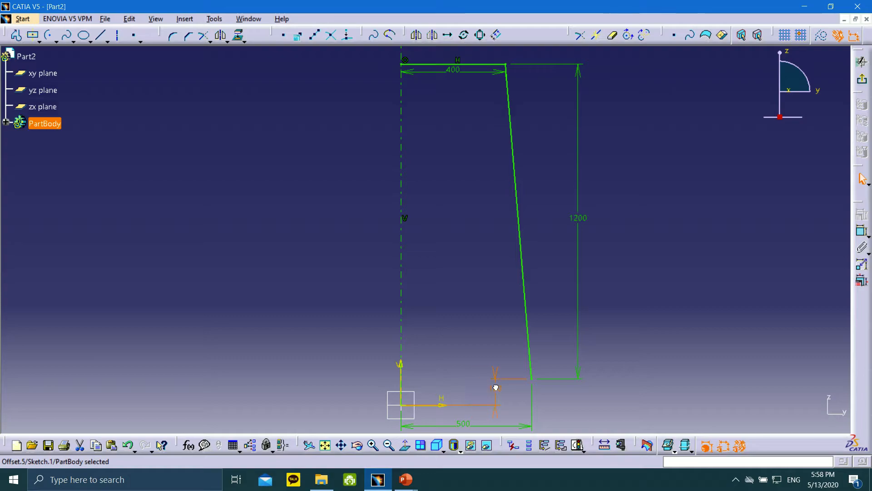
drag(605, 387, 602, 388)
drag(608, 348, 591, 387)
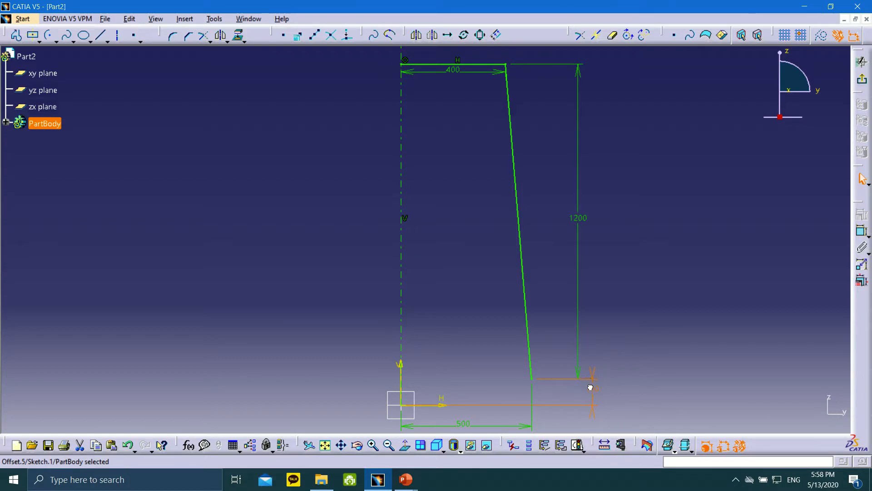
click(604, 288)
Step: Draw a diagonal line about 148 mm long across the upper corner, from the horizontal line to the slanted line
mouse_move(512, 104)
middle_down()
mouse_move(520, 192)
mouse_move(527, 129)
middle_up()
scroll(526, 172, up, 1)
middle_drag(527, 137, 446, 254)
middle_drag(581, 238, 484, 187)
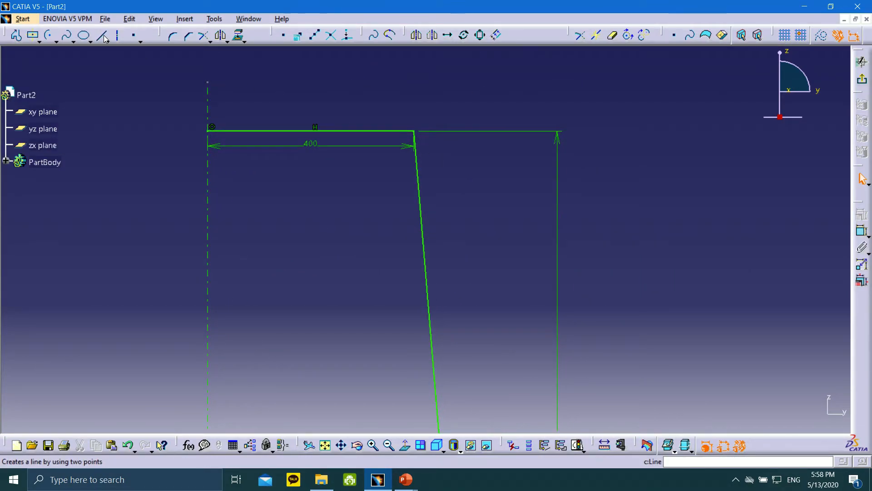
click(101, 36)
click(368, 132)
click(419, 188)
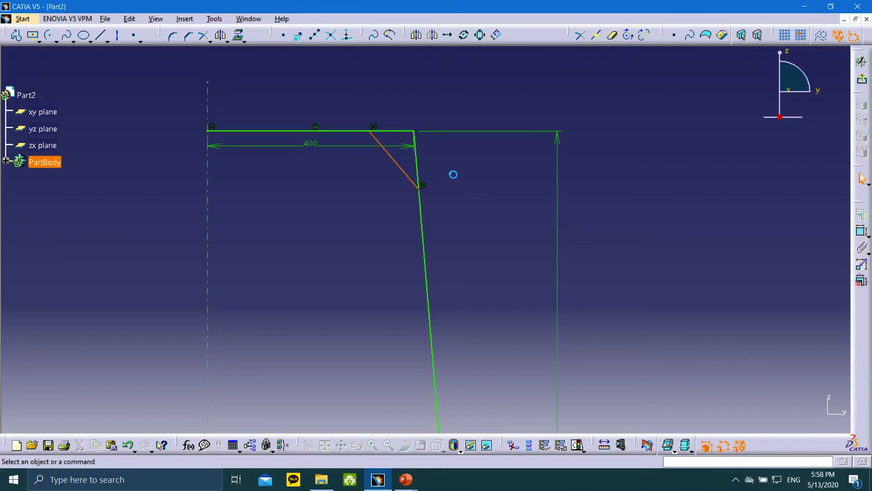
Step: Dimension the corner diagonal between its endpoints with the Horizontal Measure Direction and set the distance to 100 mm
mouse_move(388, 183)
middle_down()
mouse_move(386, 163)
mouse_move(337, 137)
mouse_move(359, 226)
middle_up()
click(388, 184)
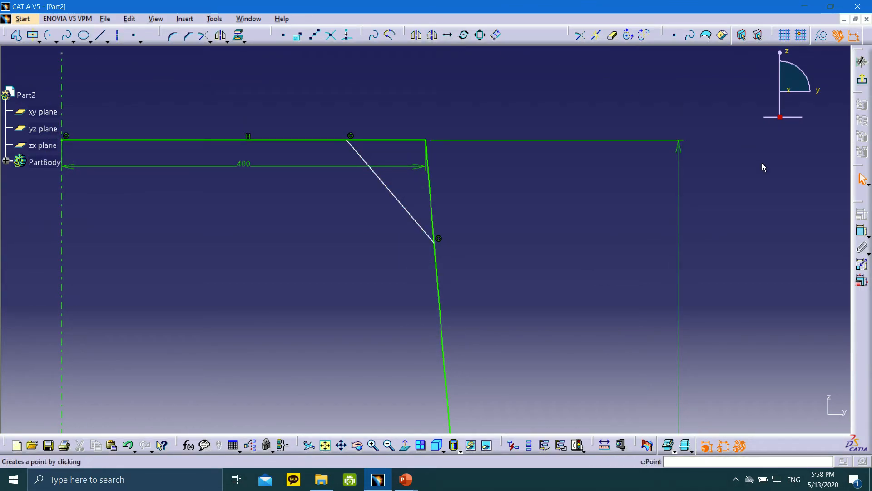
click(854, 232)
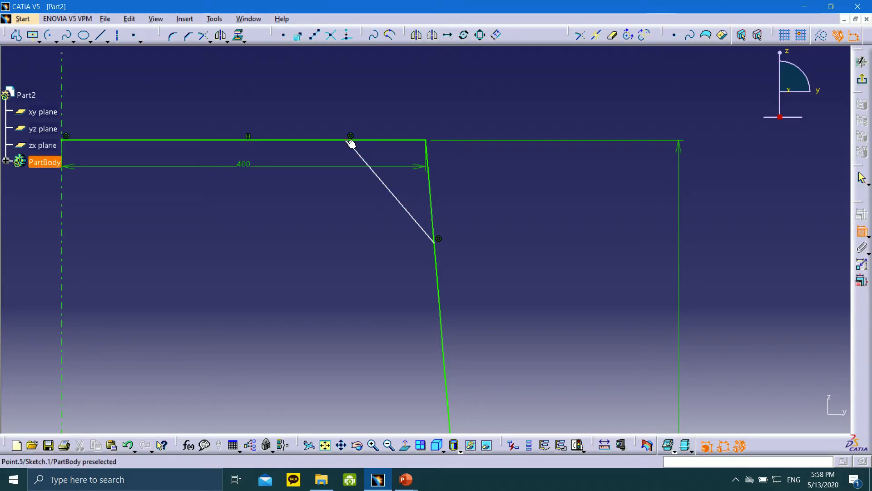
click(371, 164)
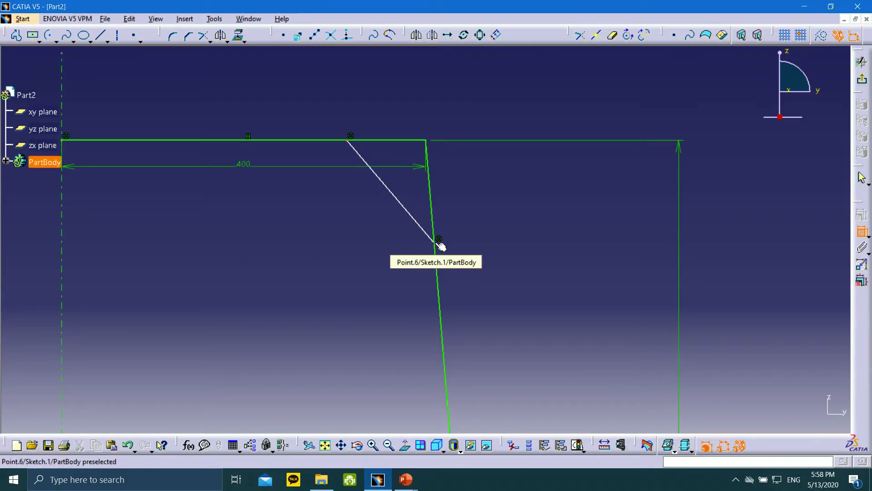
right_click(364, 247)
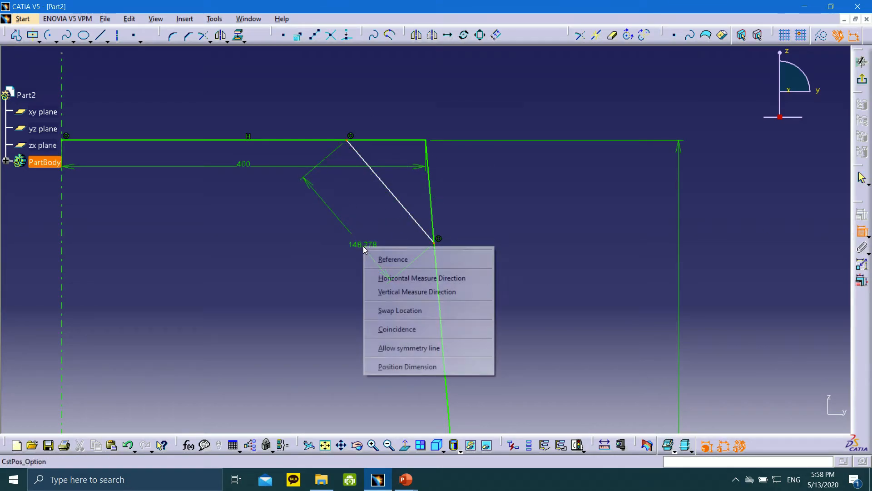
click(405, 281)
click(383, 277)
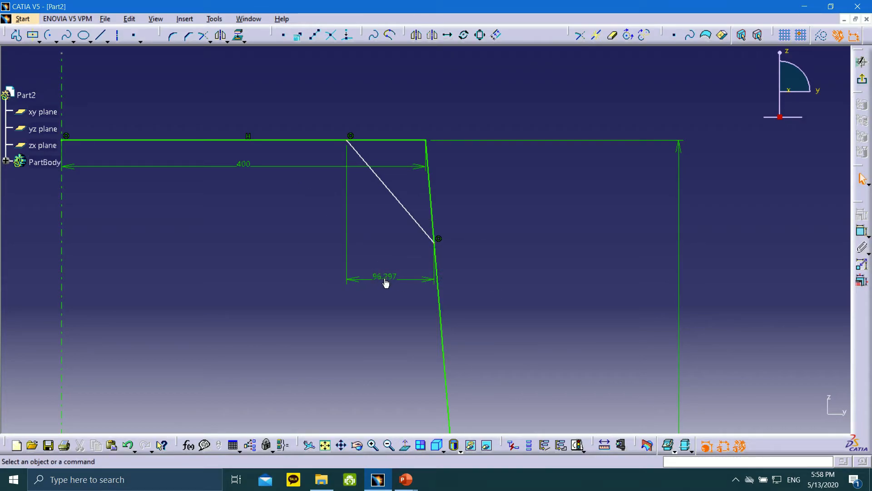
double_click(384, 278)
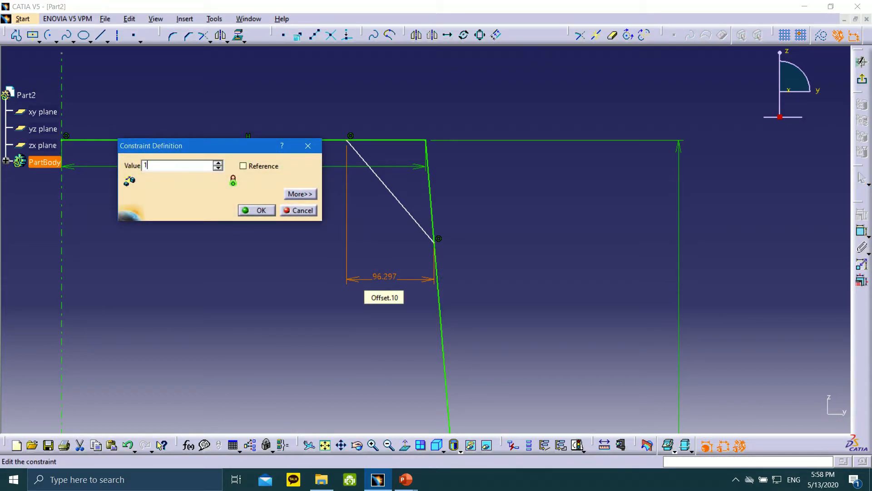
text(100)
key(Return)
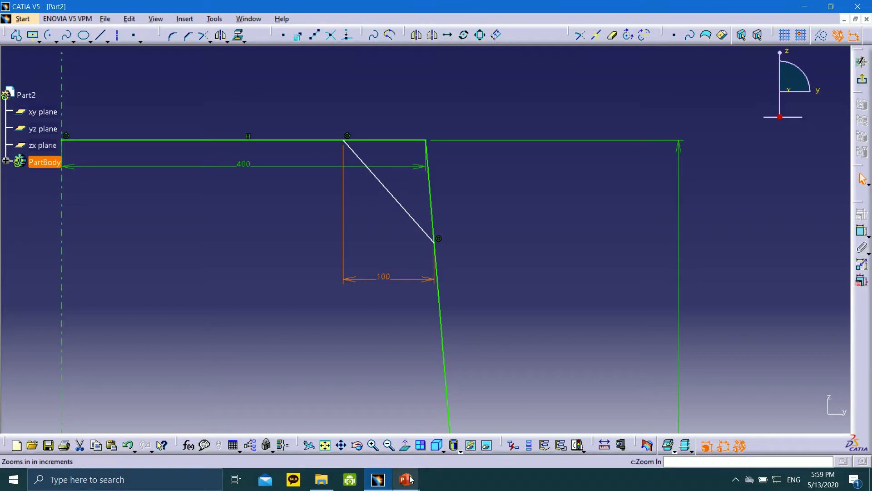
Step: Switch to the PowerPoint slide show and check the Part-2 reference sketch on slide 18
mouse_move(408, 475)
click(429, 429)
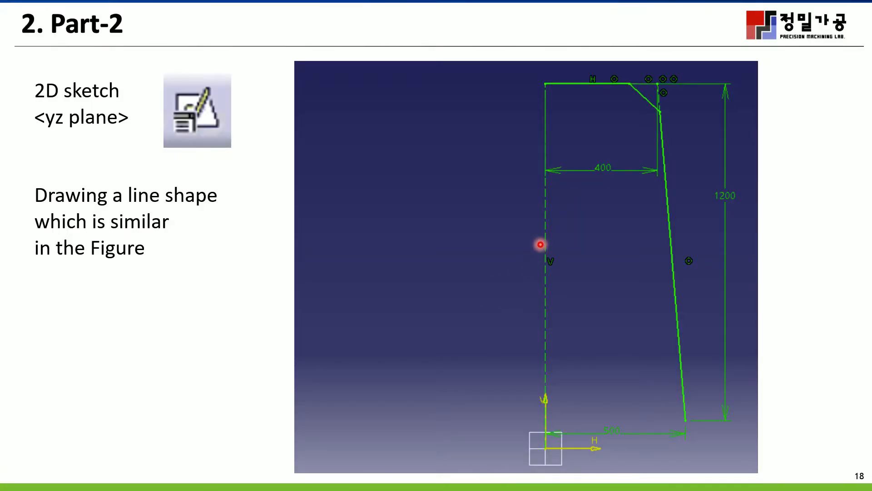
Step: Return to CATIA and delete the 100 mm horizontal dimension on the corner diagonal
click(9, 483)
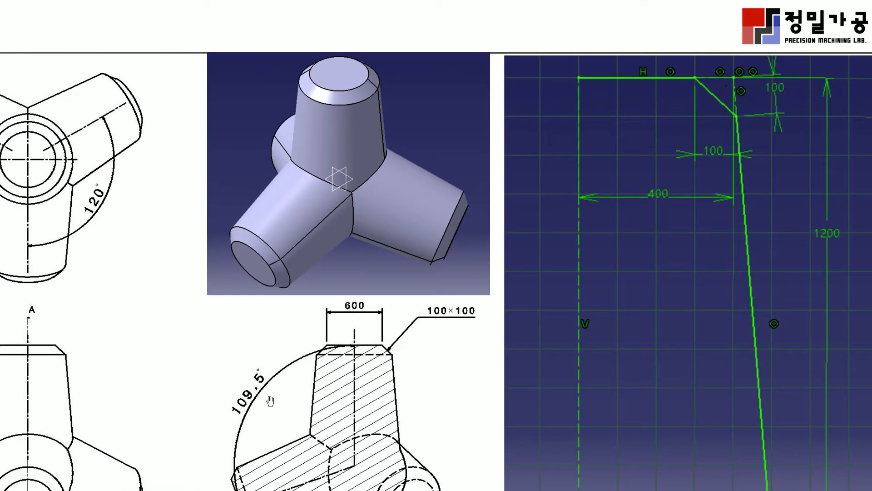
key(super)
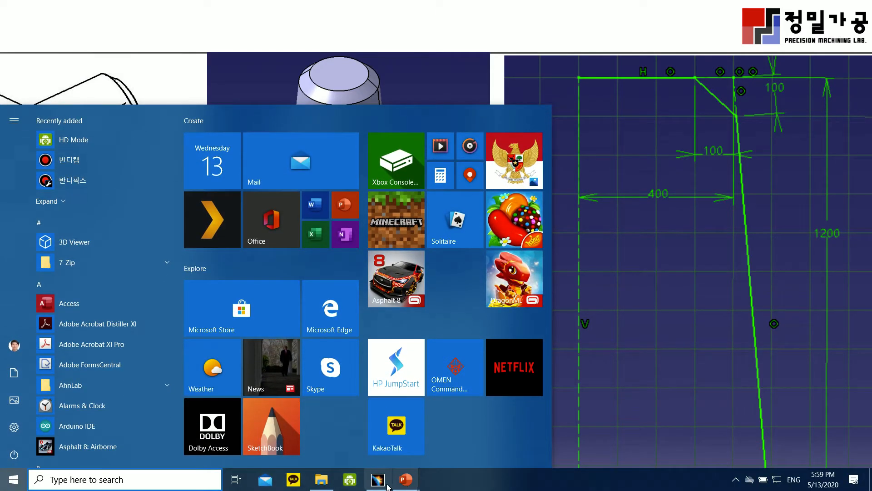
click(378, 479)
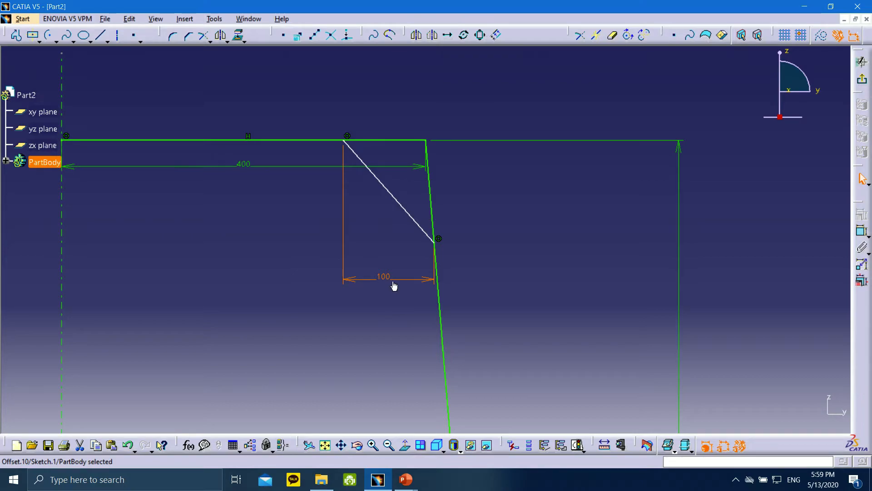
click(465, 224)
double_click(379, 278)
key(Delete)
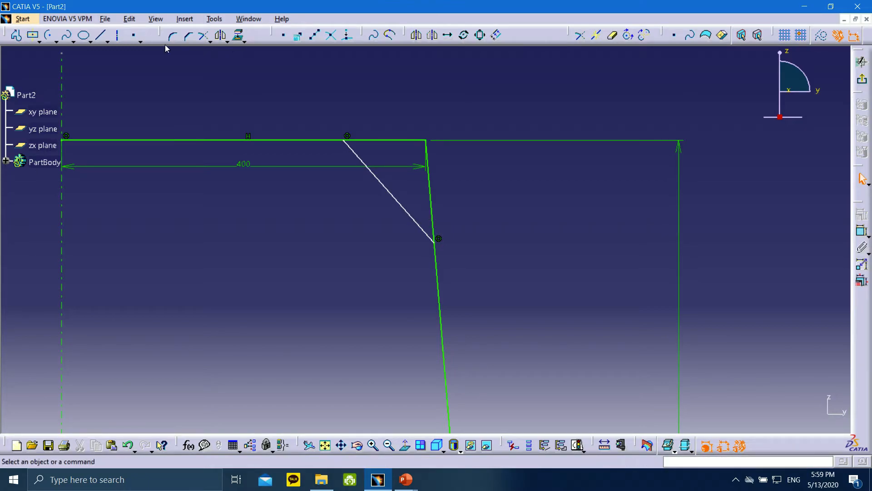
Step: Quick-trim the slanted line above the corner diagonal, then try to trim the horizontal line's overhang and decline the length-to-distance conversion
click(210, 42)
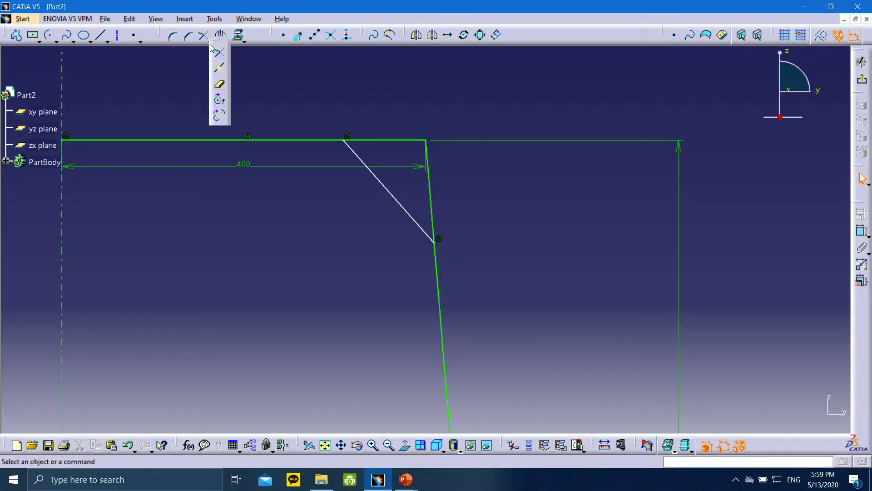
click(218, 84)
click(431, 184)
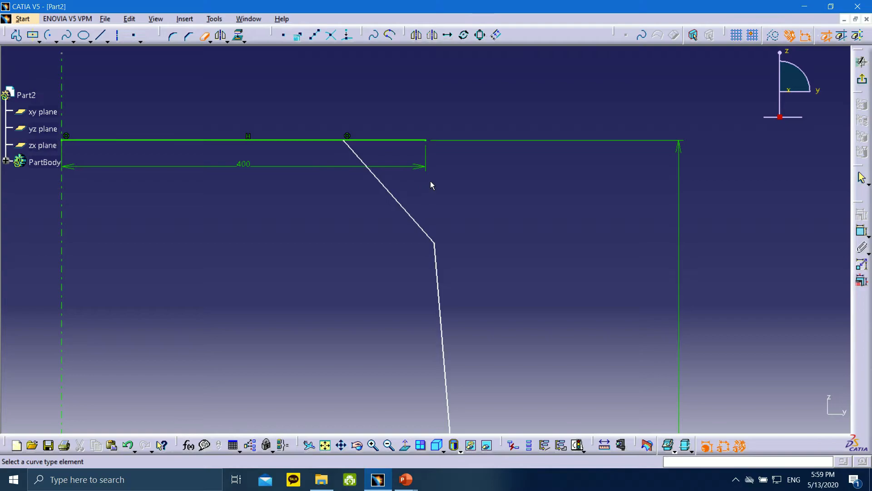
click(404, 142)
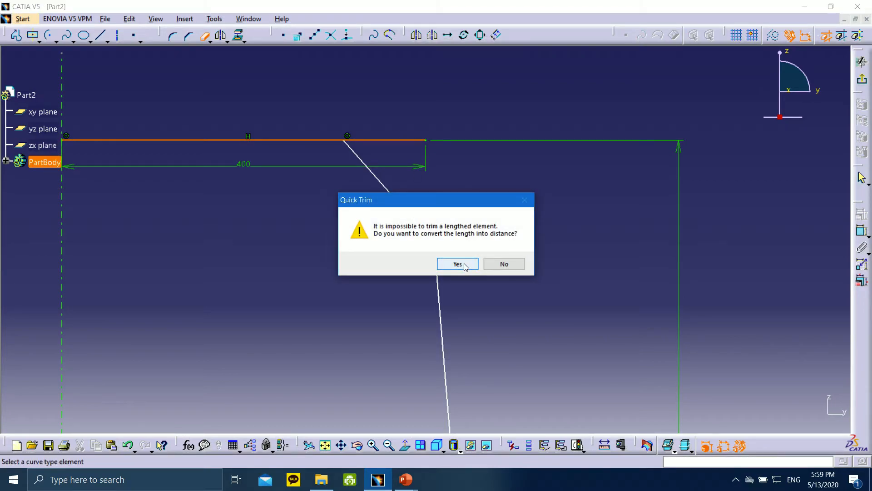
click(501, 265)
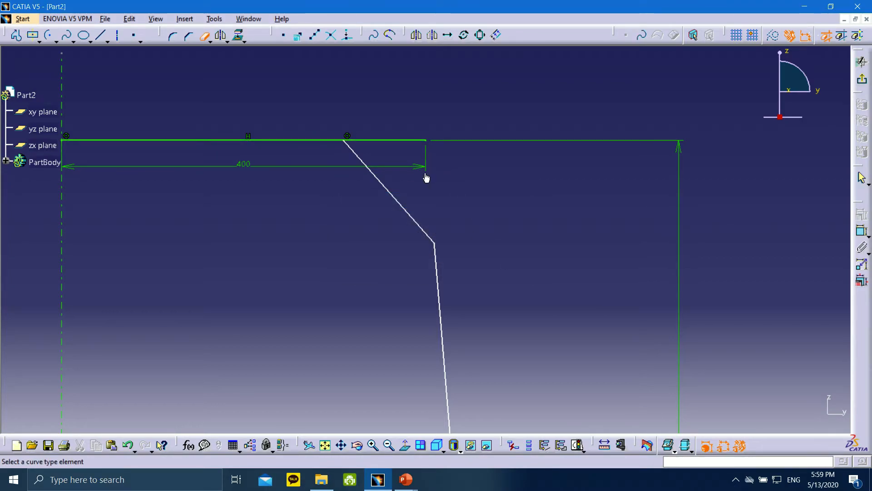
Step: Draw a dashed construction line from the horizontal line's outer end to the lower endpoint of the corner diagonal
click(117, 35)
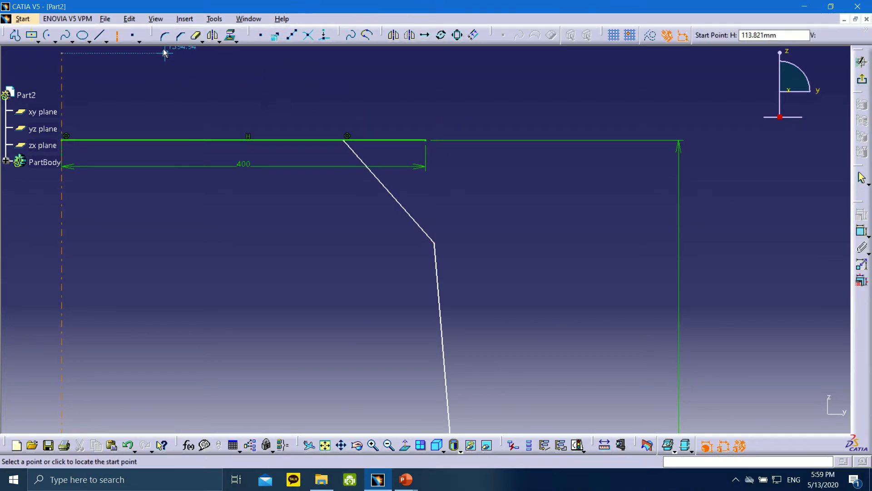
click(98, 35)
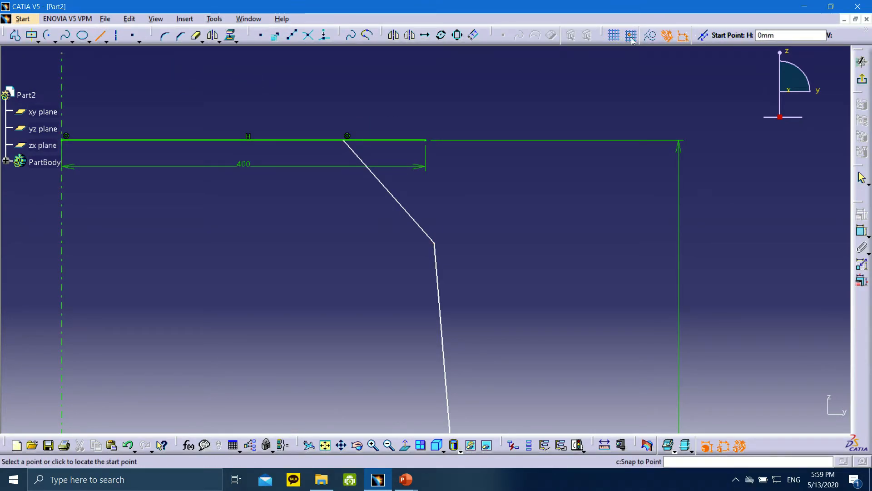
click(426, 140)
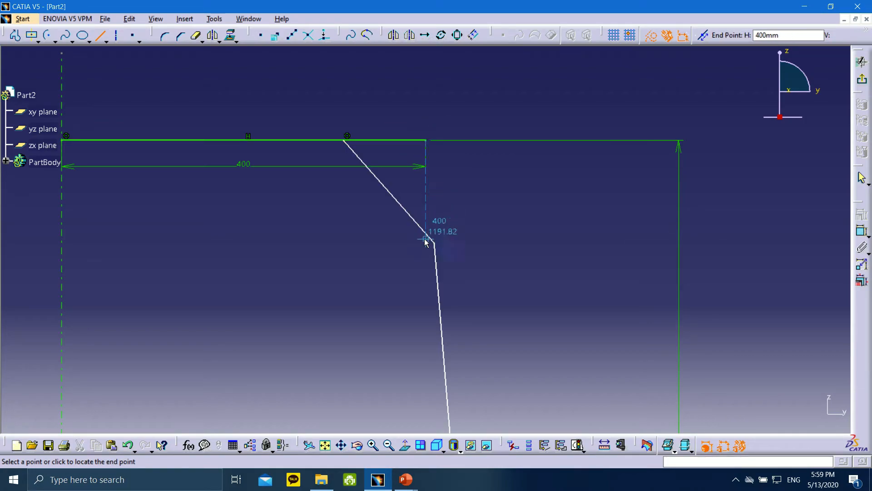
click(473, 208)
Step: Constrain the construction line and the slanted line with Parallelism
click(438, 258)
click(862, 215)
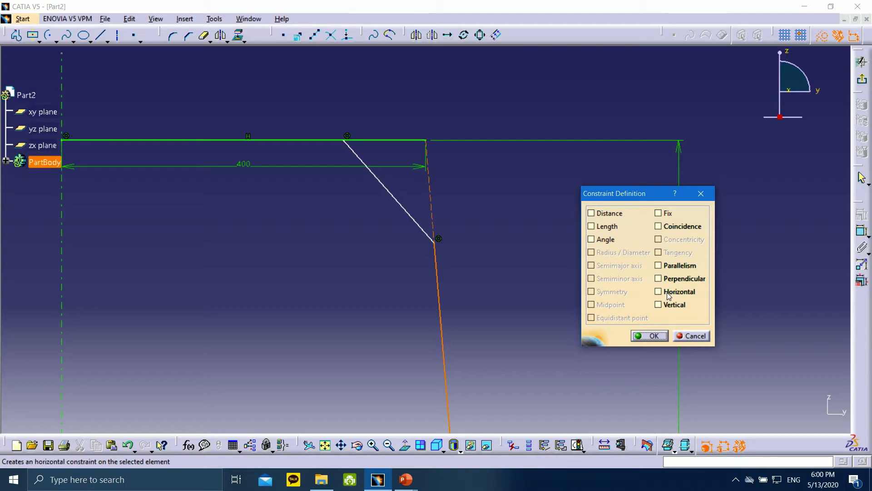
click(659, 266)
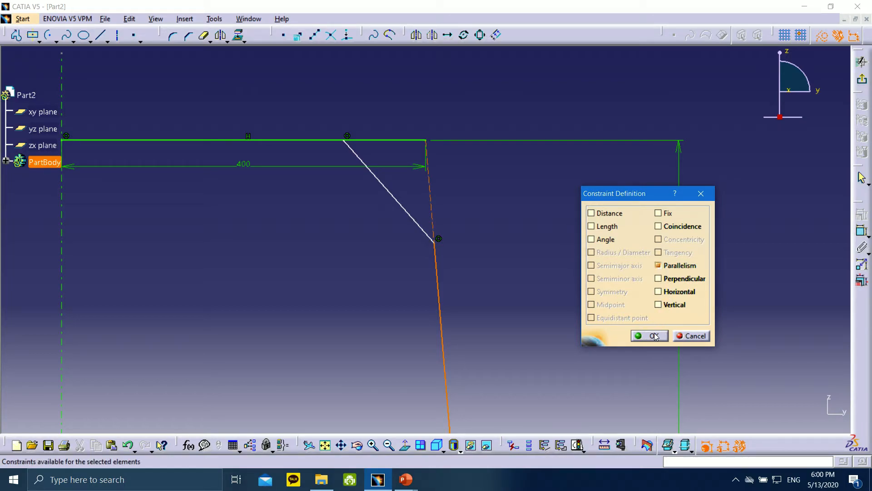
click(655, 336)
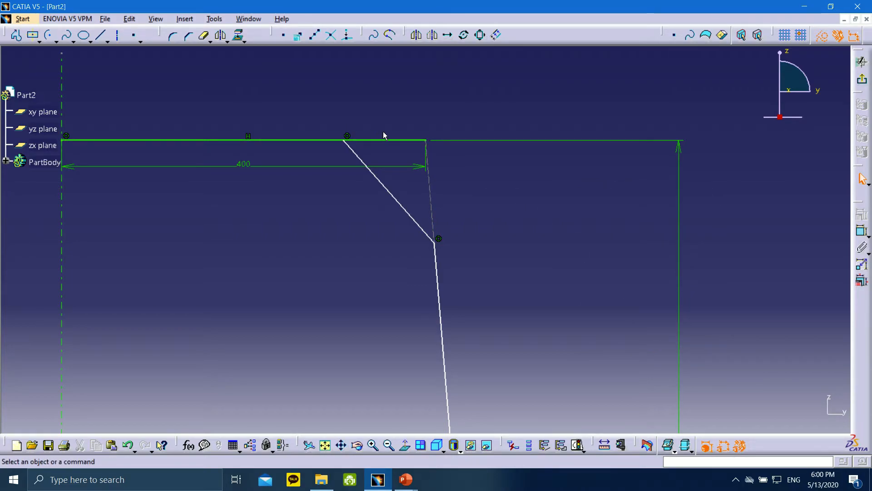
Step: Dimension the horizontal distance from the diagonal's upper endpoint to the outer corner point and set it to 100 mm
drag(348, 145, 314, 144)
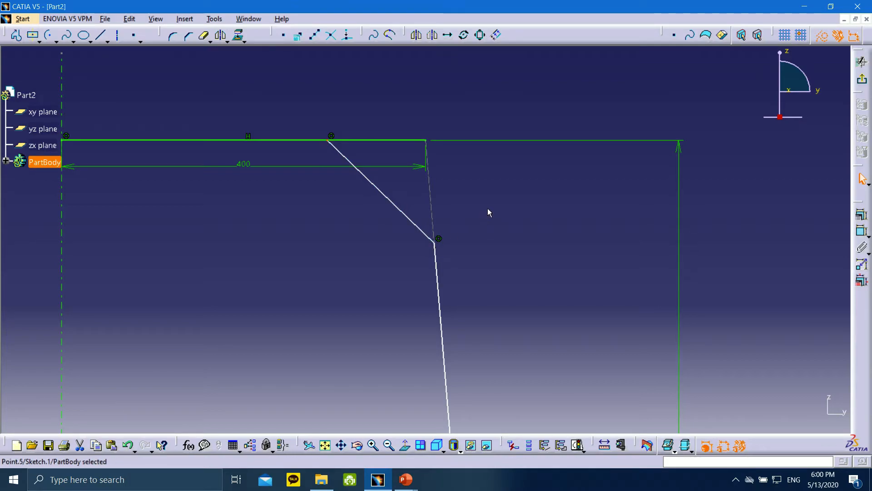
click(862, 231)
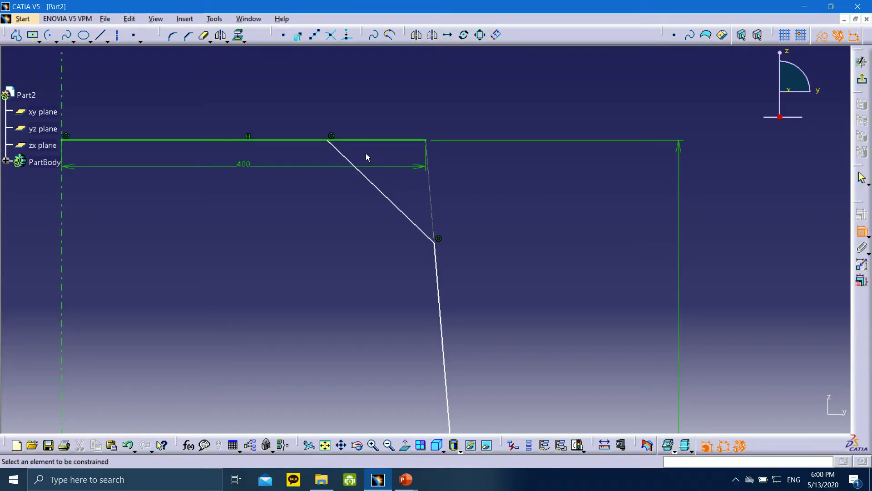
click(431, 142)
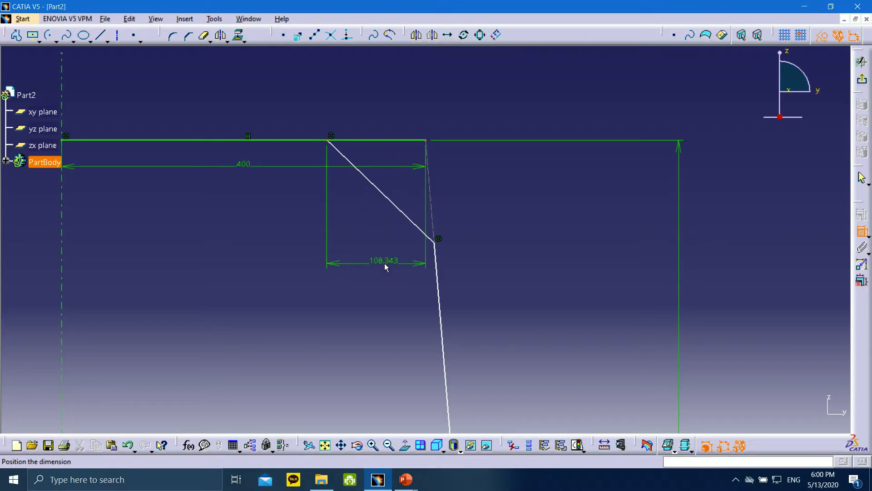
click(384, 267)
double_click(382, 265)
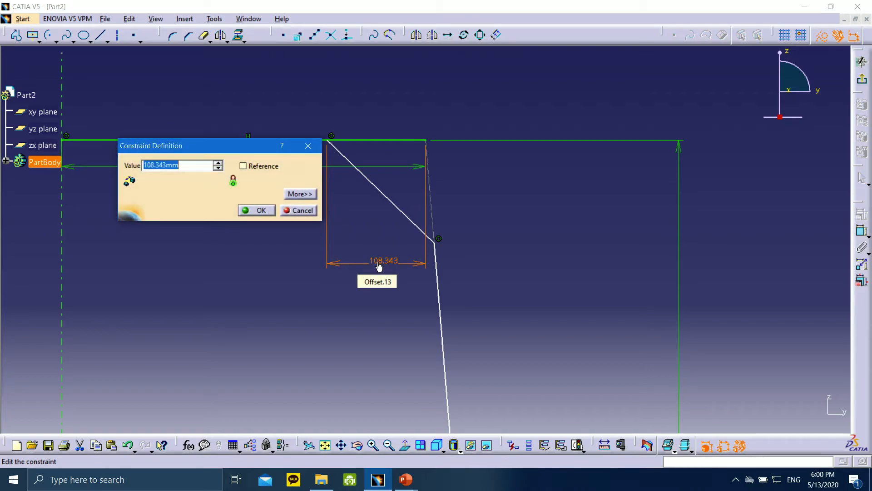
key(Return)
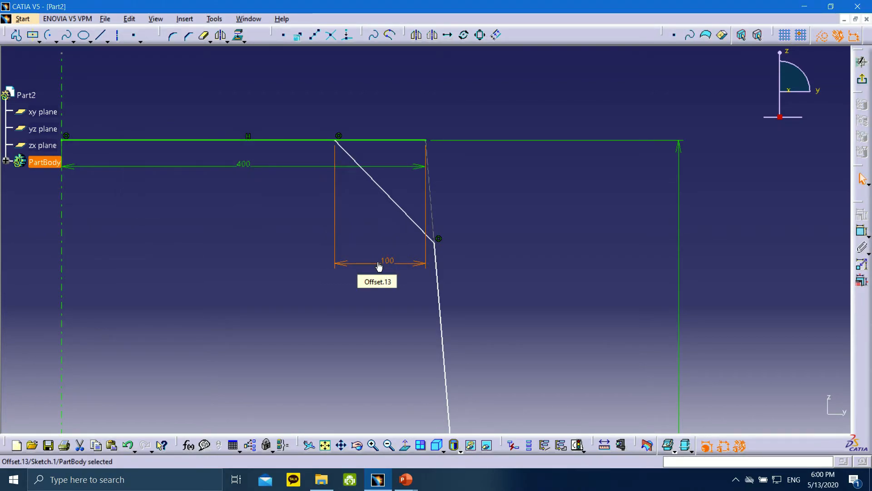
Step: Dimension the distance from the outer corner point to the diagonal's lower endpoint and set it to 100 mm
click(862, 231)
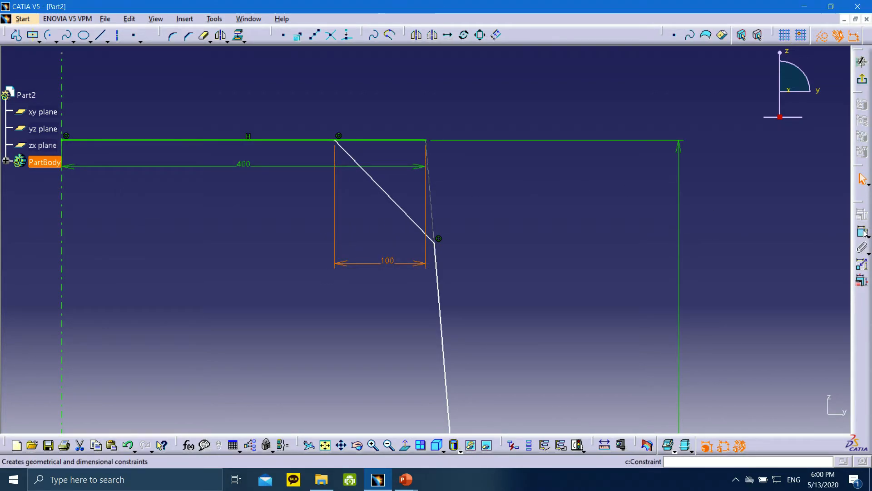
click(430, 142)
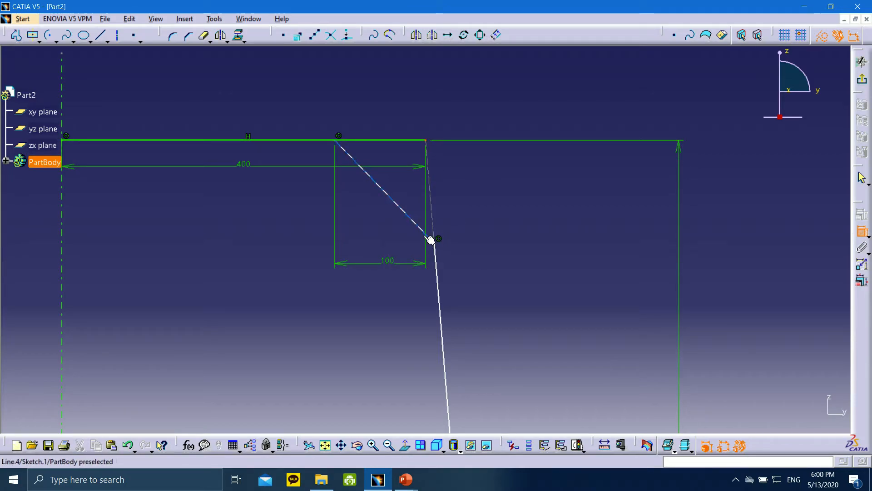
click(440, 245)
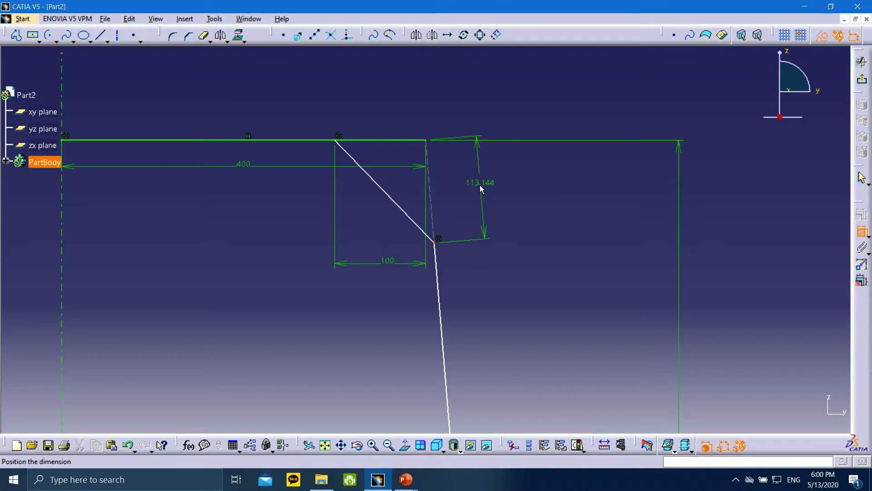
click(480, 185)
double_click(480, 186)
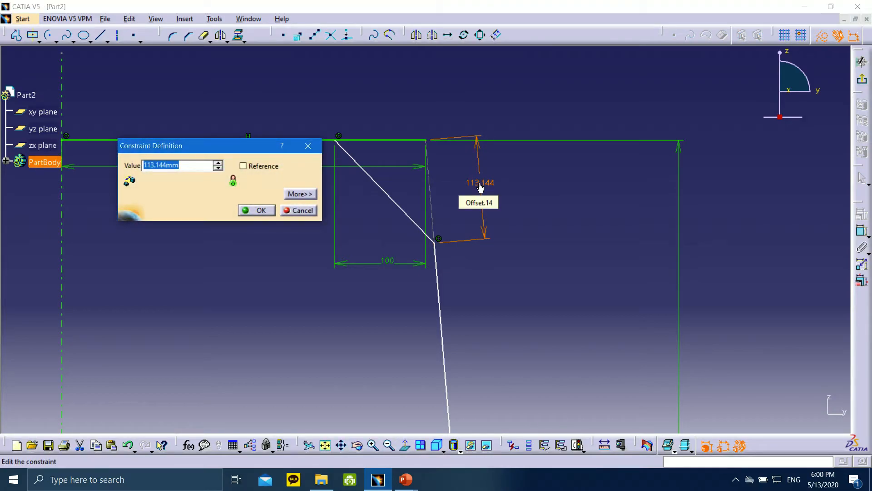
key(Return)
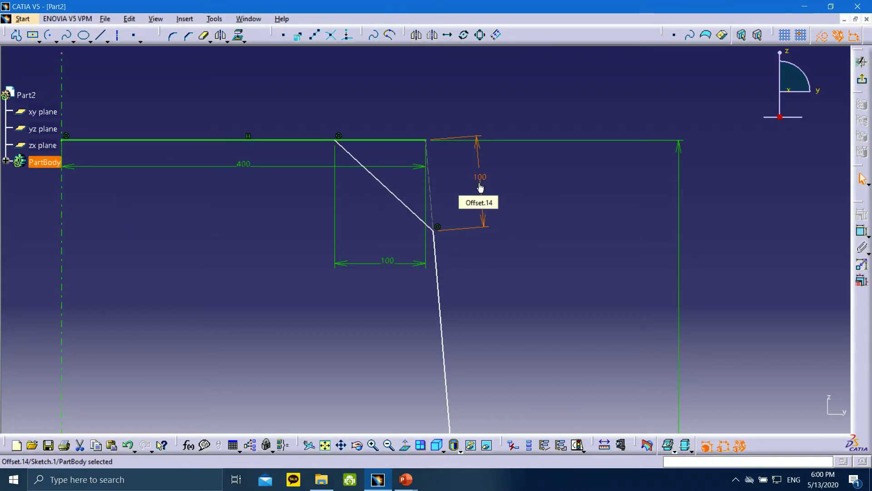
click(550, 196)
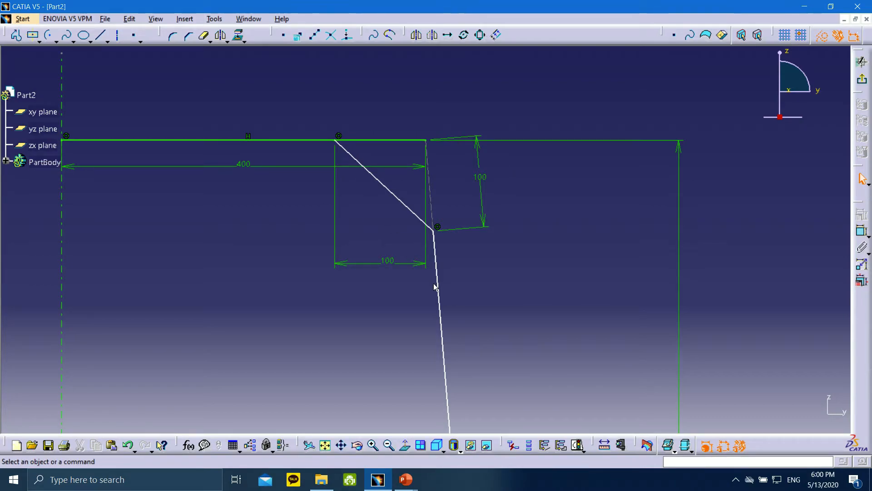
Step: Quick-trim the horizontal line beyond the corner diagonal, accepting the conversion of its length into a distance
mouse_move(478, 267)
middle_down()
mouse_move(481, 79)
mouse_move(477, 162)
mouse_move(499, 273)
mouse_move(504, 265)
mouse_move(550, 275)
middle_up()
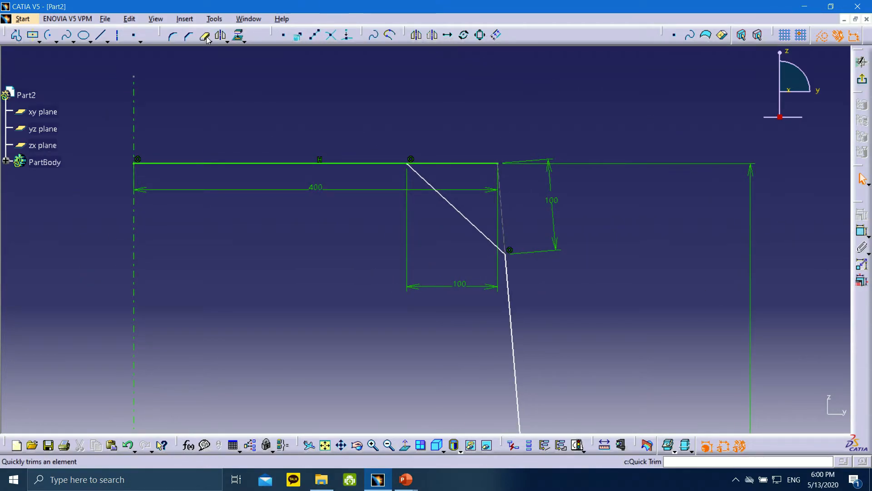
click(689, 35)
click(451, 163)
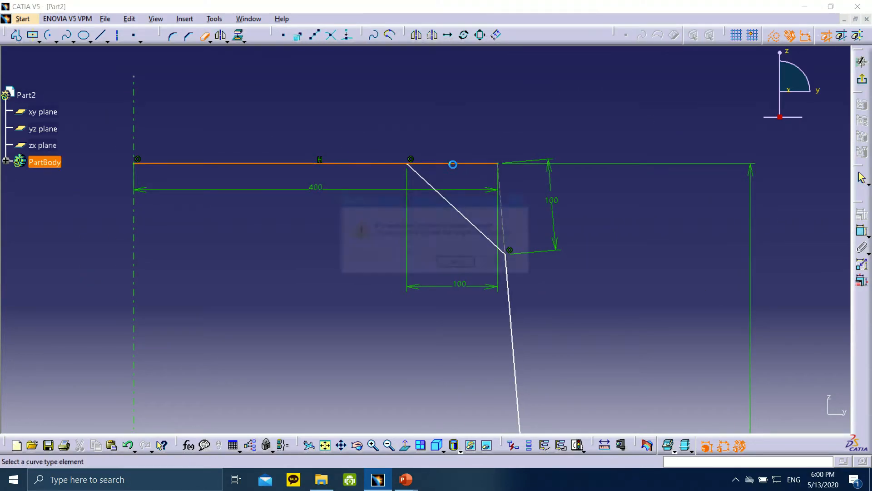
click(452, 264)
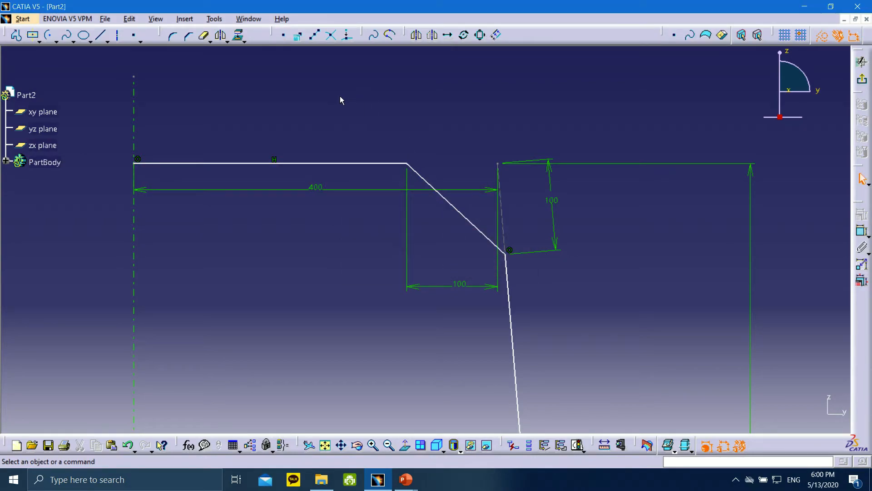
Step: Move the 400 mm dimension above the horizontal line
click(315, 188)
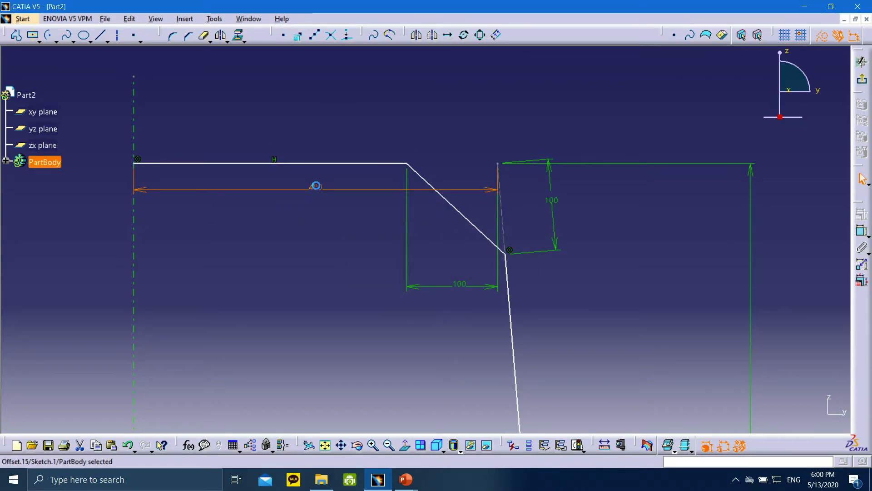
drag(225, 193, 156, 111)
click(318, 225)
mouse_move(327, 218)
middle_down()
mouse_move(347, 300)
mouse_move(311, 165)
mouse_move(355, 315)
mouse_move(389, 288)
mouse_move(411, 292)
mouse_move(390, 177)
middle_up()
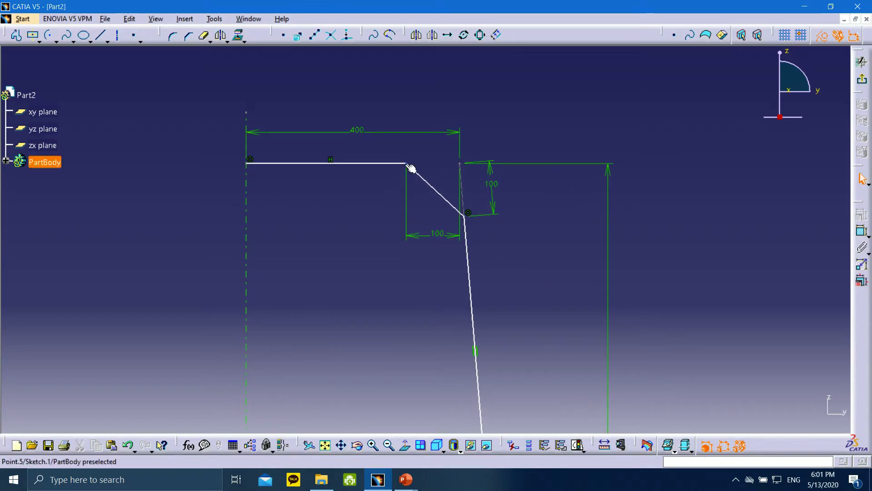
Step: Test the profile by shifting both endpoints of the corner diagonal, and undo the moves
mouse_move(411, 168)
mouse_down()
mouse_move(433, 161)
mouse_move(432, 177)
mouse_move(424, 150)
mouse_move(426, 193)
mouse_move(425, 144)
mouse_move(425, 192)
mouse_move(412, 150)
mouse_move(430, 205)
mouse_move(418, 157)
mouse_move(406, 158)
mouse_up()
mouse_move(463, 216)
mouse_down()
mouse_move(436, 224)
mouse_move(479, 216)
mouse_up()
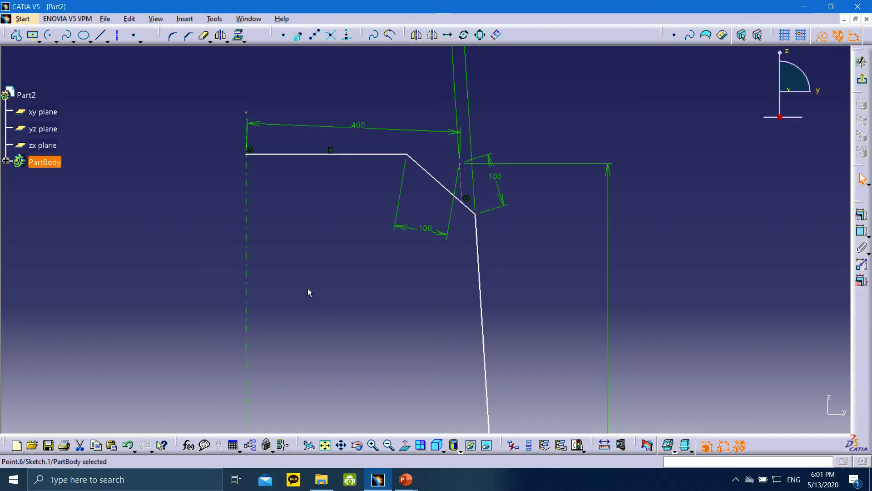
key(ctrl+z)
click(411, 232)
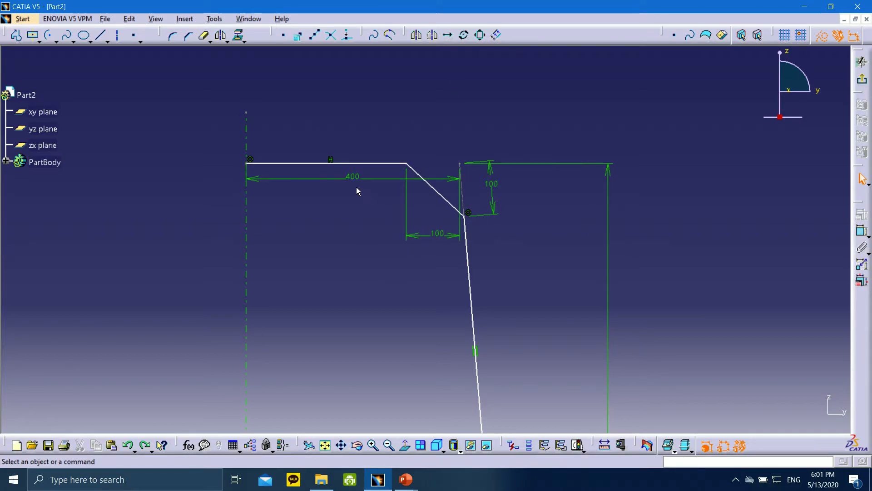
Step: Reposition the 400 mm dimension above the horizontal line, clear of the profile
click(352, 172)
drag(313, 182, 296, 114)
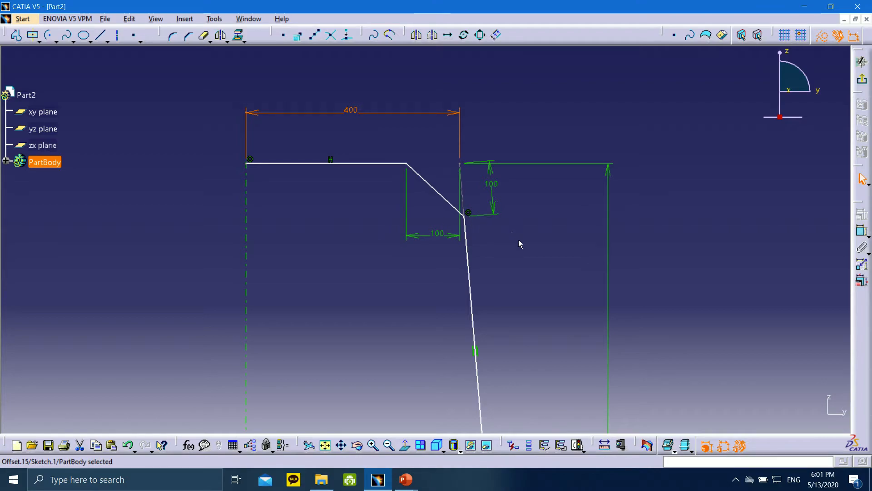
Step: Draw a horizontal construction line from the original corner point to the upper endpoint of the corner diagonal
middle_drag(516, 239, 552, 278)
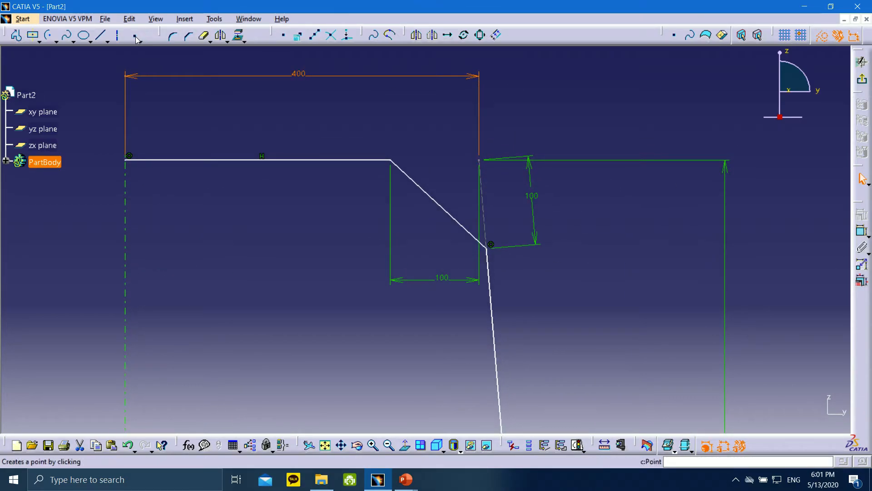
click(106, 42)
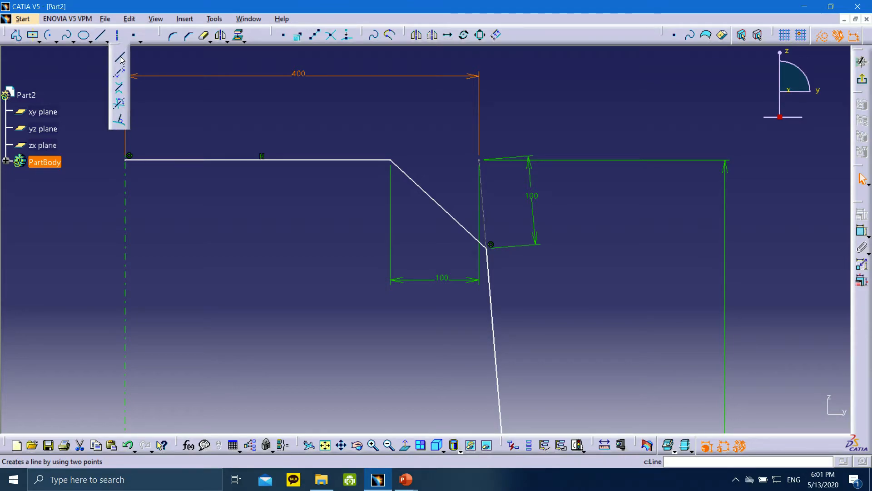
click(121, 59)
click(479, 159)
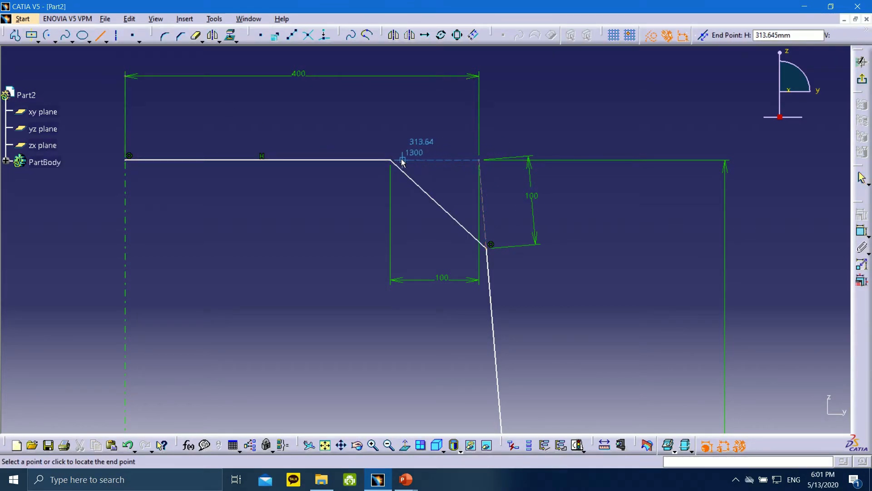
click(392, 160)
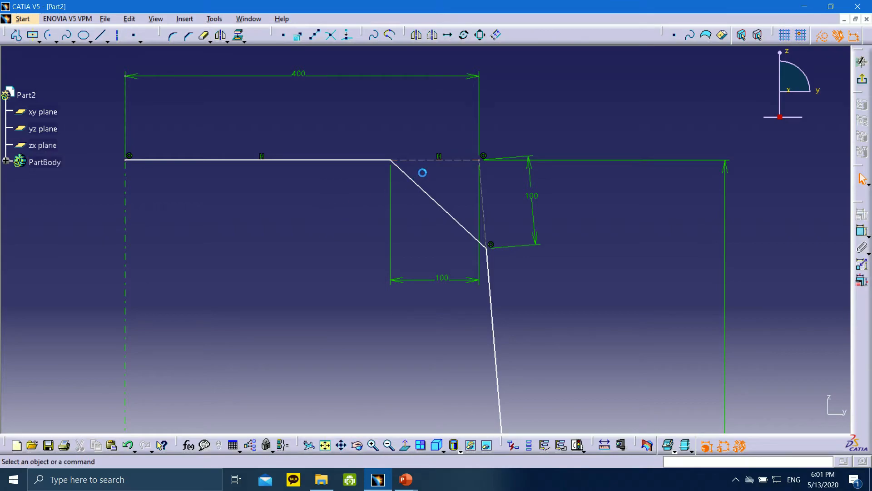
Step: Inspect the line definitions of the solid horizontal line and the dashed construction line, leaving both unchanged
double_click(369, 159)
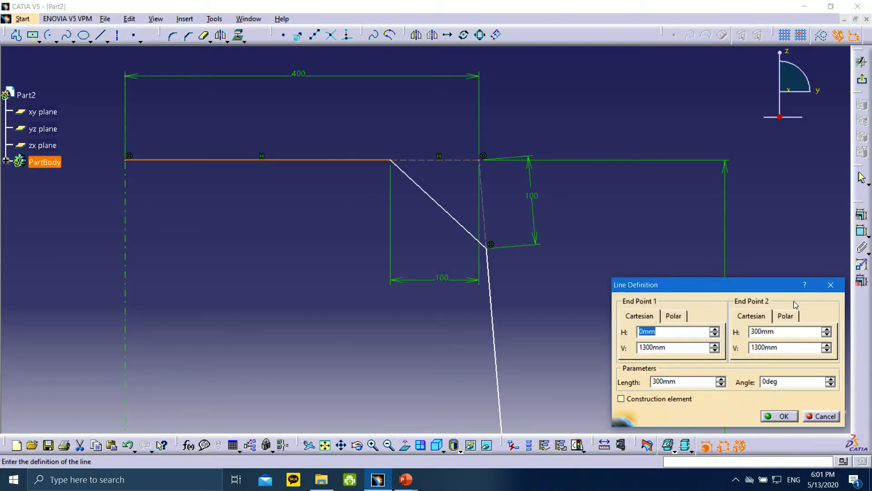
click(824, 417)
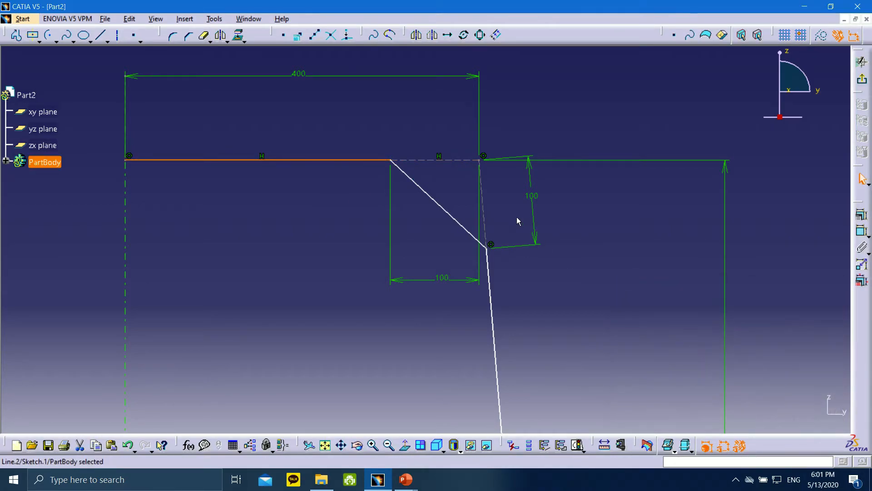
double_click(452, 161)
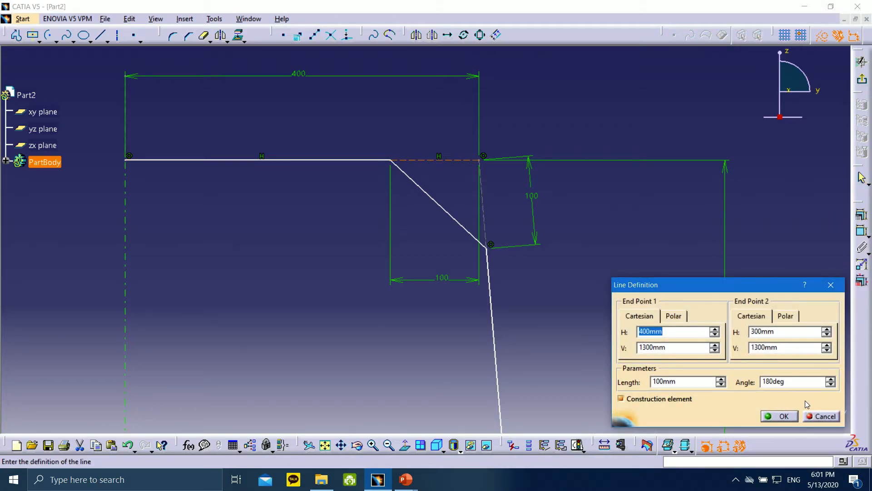
click(824, 417)
Step: Constrain the horizontal profile line and the dashed construction line with parallelism and coincidence
ctrl+click(374, 161)
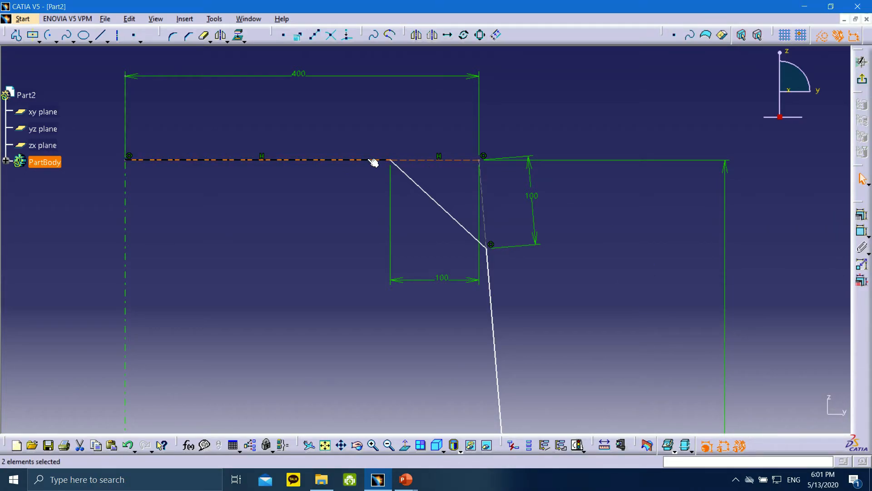
click(862, 215)
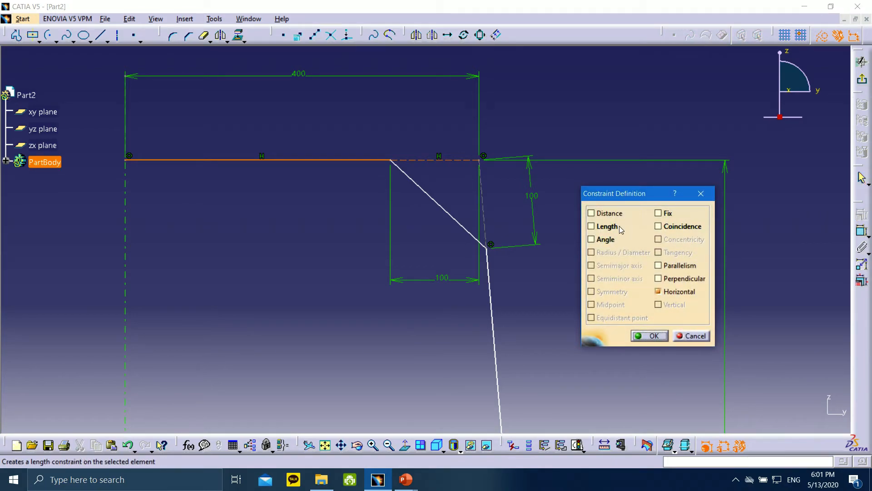
click(659, 266)
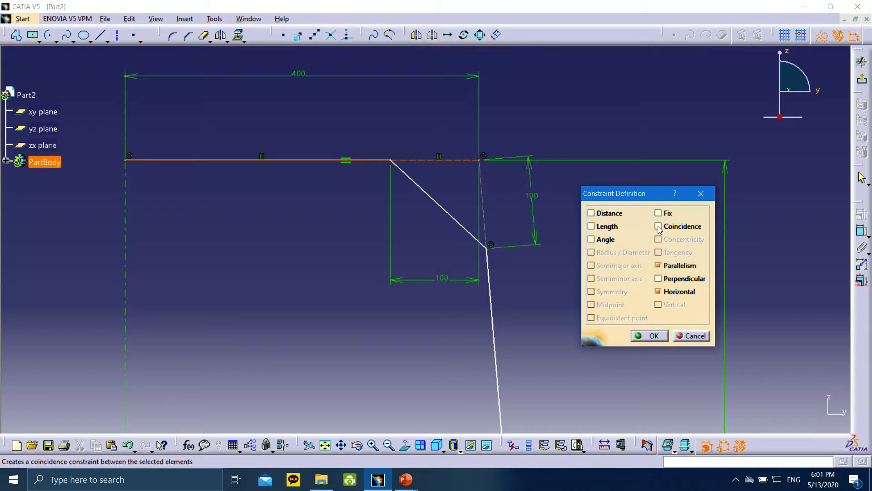
click(650, 335)
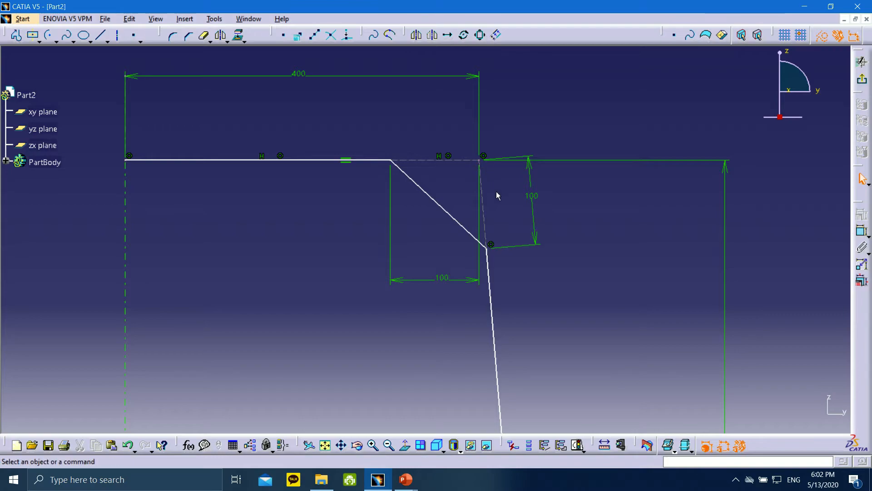
Step: Reposition the horizontal 100 mm chamfer dimension slightly below the corner diagonal
click(444, 279)
drag(444, 278, 414, 282)
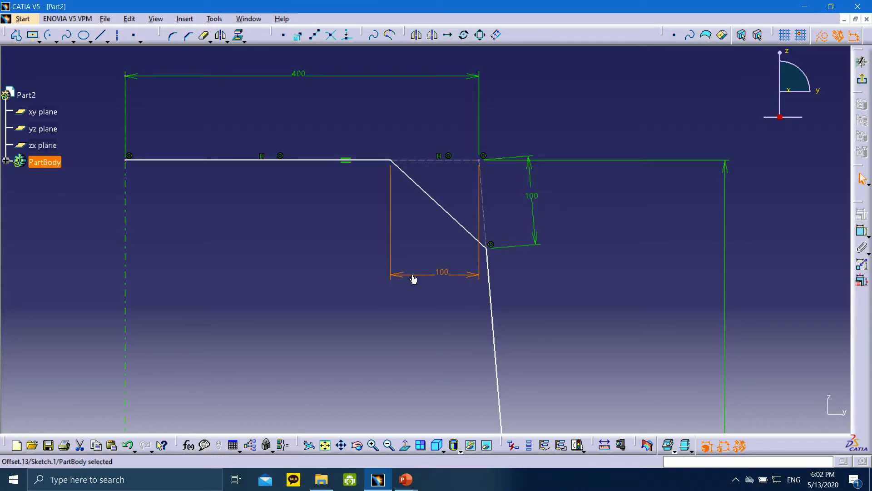
click(590, 245)
Step: Test the horizontal profile line by shifting it downwards, and undo the move
mouse_move(606, 238)
middle_down()
mouse_move(567, 308)
mouse_move(547, 136)
mouse_move(594, 1)
mouse_move(563, 55)
mouse_move(527, 190)
mouse_move(534, 238)
middle_up()
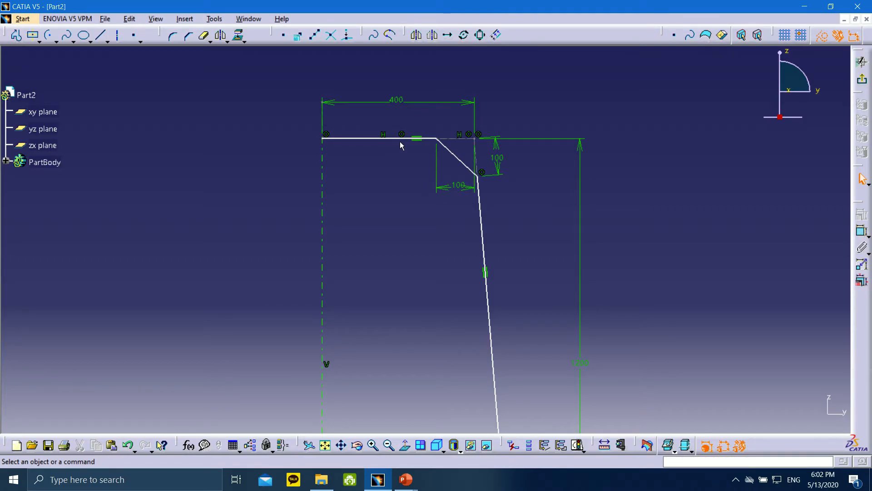
mouse_move(405, 140)
mouse_down()
mouse_move(403, 111)
mouse_move(400, 182)
mouse_move(401, 143)
mouse_up()
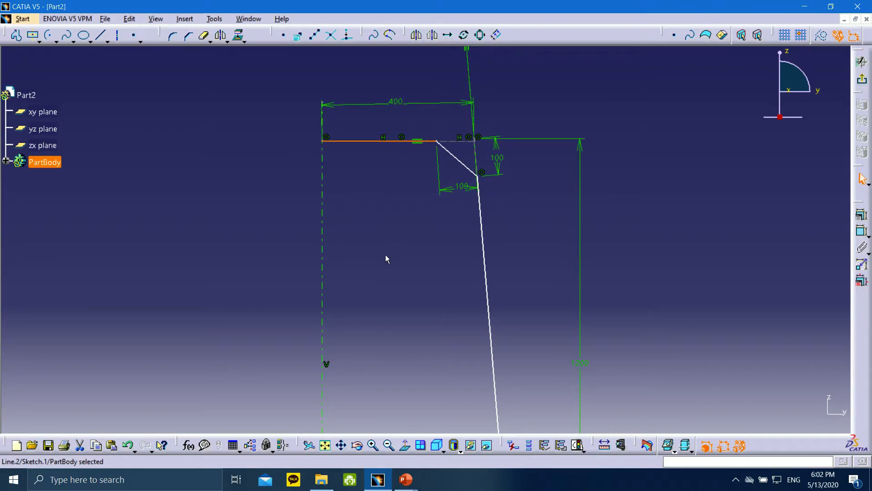
key(ctrl+z)
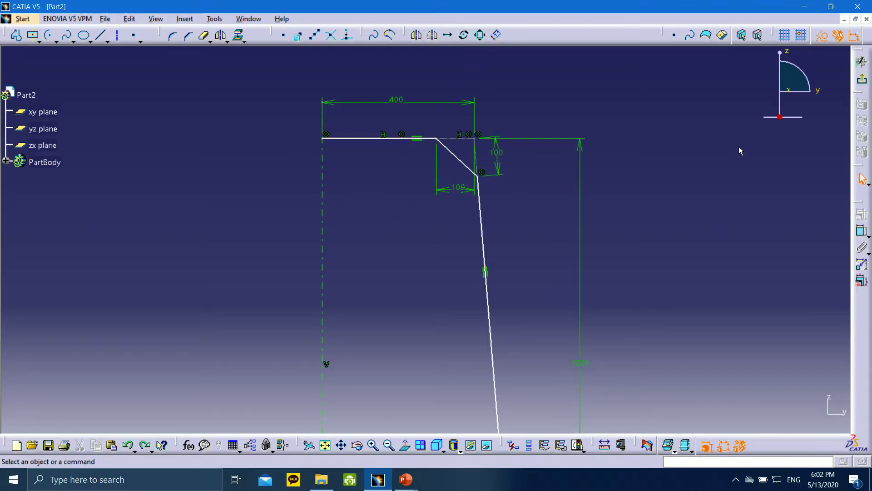
Step: Dimension the vertical distance from the horizontal profile line to the sloped line's lower endpoint, placing the dimension outside the vertical axis
click(862, 231)
click(400, 138)
middle_drag(468, 268, 578, 53)
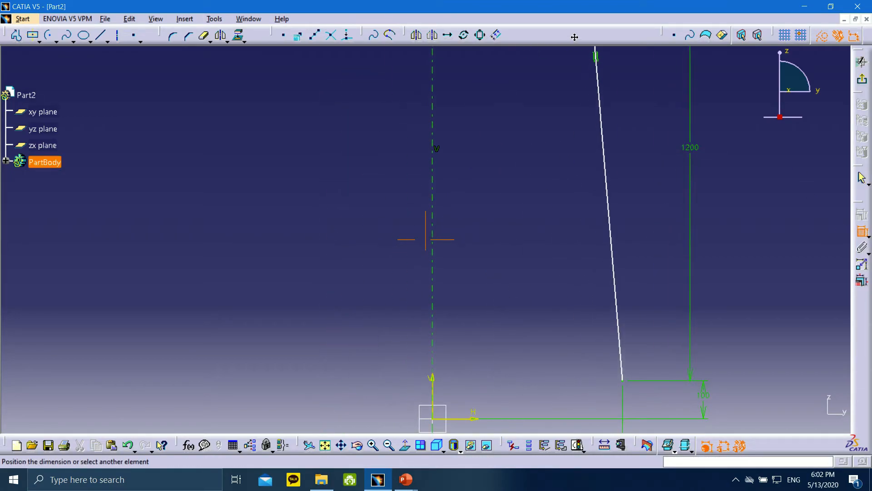
click(625, 386)
mouse_move(403, 171)
middle_down()
mouse_move(405, 154)
mouse_move(474, 222)
middle_up()
click(462, 222)
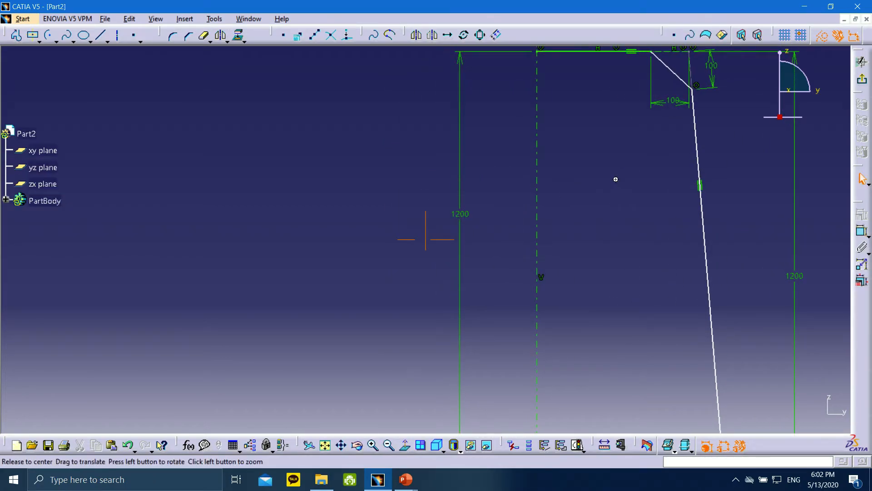
Step: Test the profile by shifting the lower endpoint of the corner diagonal away from the dashed construction line
middle_drag(616, 179, 413, 185)
middle_drag(489, 158, 463, 214)
scroll(436, 141, up, 2)
scroll(445, 140, down, 3)
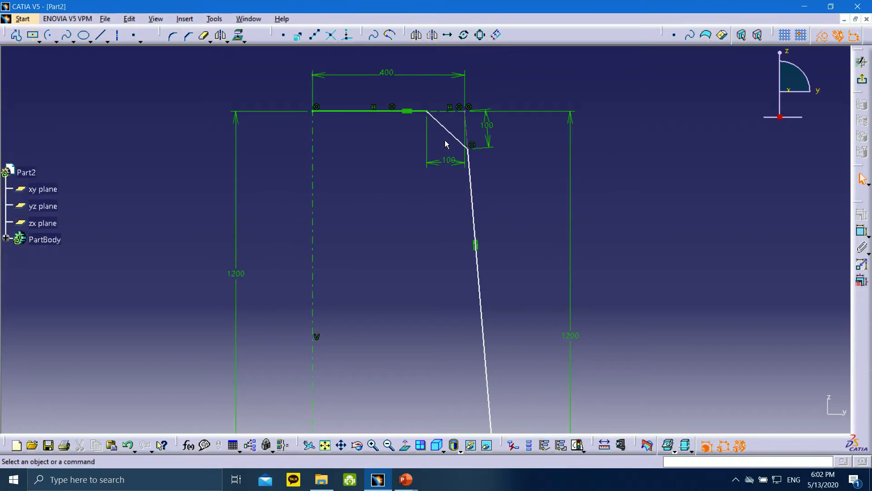
mouse_move(466, 159)
middle_down()
mouse_move(473, 167)
mouse_move(456, 125)
middle_up()
middle_drag(456, 125, 437, 236)
middle_drag(471, 185, 438, 278)
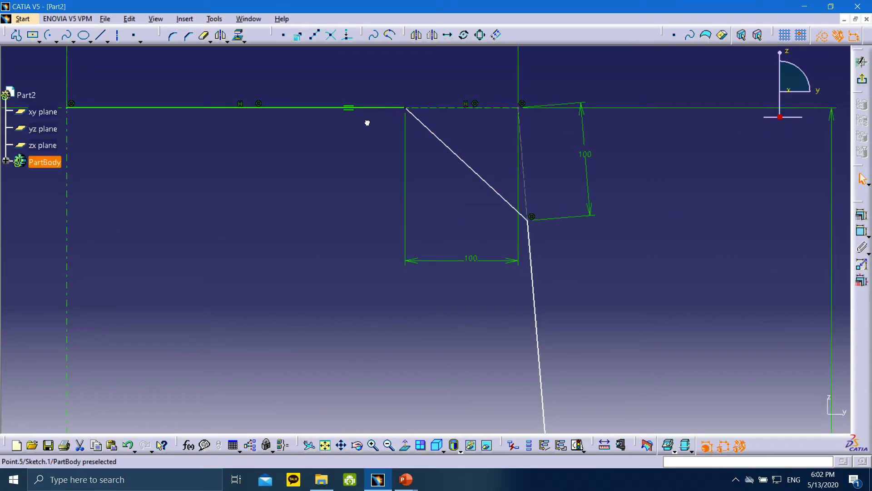
mouse_move(532, 223)
mouse_down()
mouse_move(497, 287)
mouse_move(605, 241)
mouse_move(539, 266)
mouse_move(375, 279)
mouse_move(469, 255)
mouse_move(579, 249)
mouse_move(547, 271)
mouse_move(463, 278)
mouse_move(627, 261)
mouse_move(385, 309)
mouse_move(549, 280)
mouse_move(502, 303)
mouse_up()
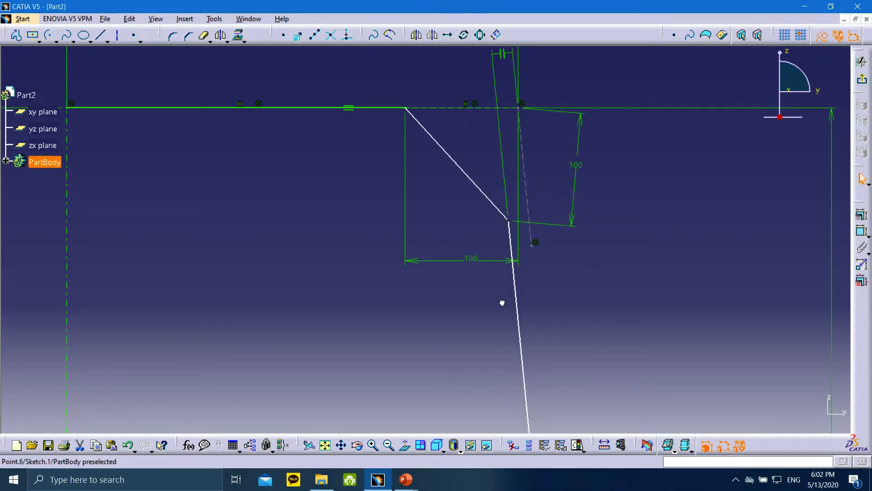
Step: Constrain the corner diagonal's lower endpoint to coincide with the lower endpoint of the dashed construction line
click(527, 290)
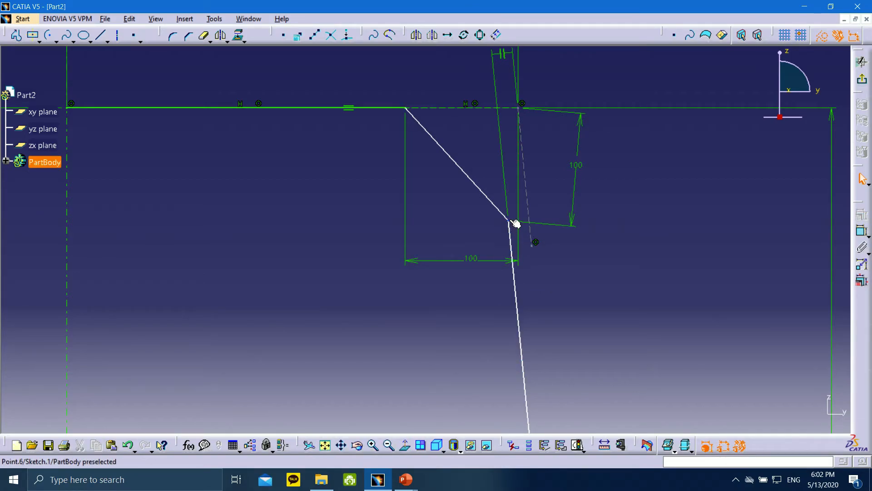
click(516, 224)
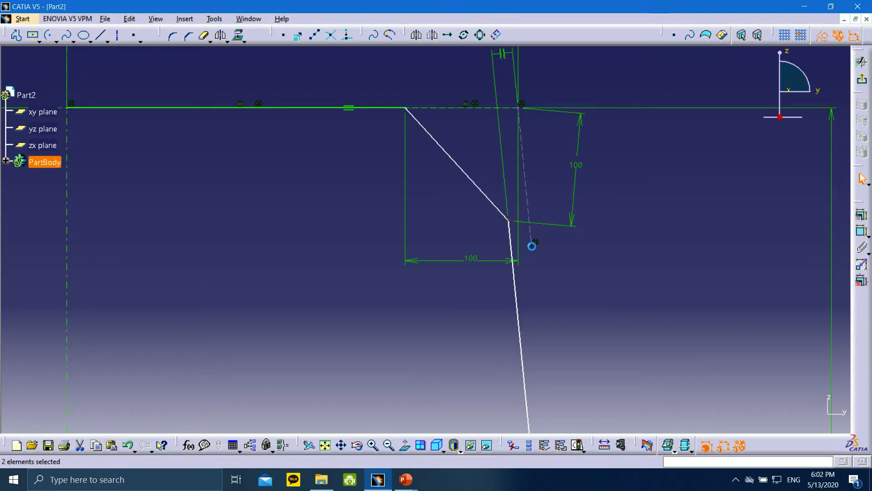
right_click(532, 246)
click(634, 228)
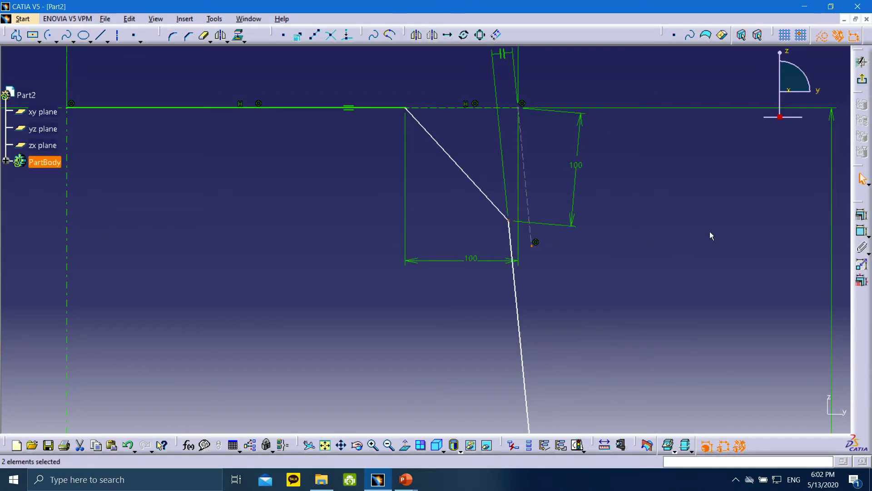
click(862, 216)
click(658, 226)
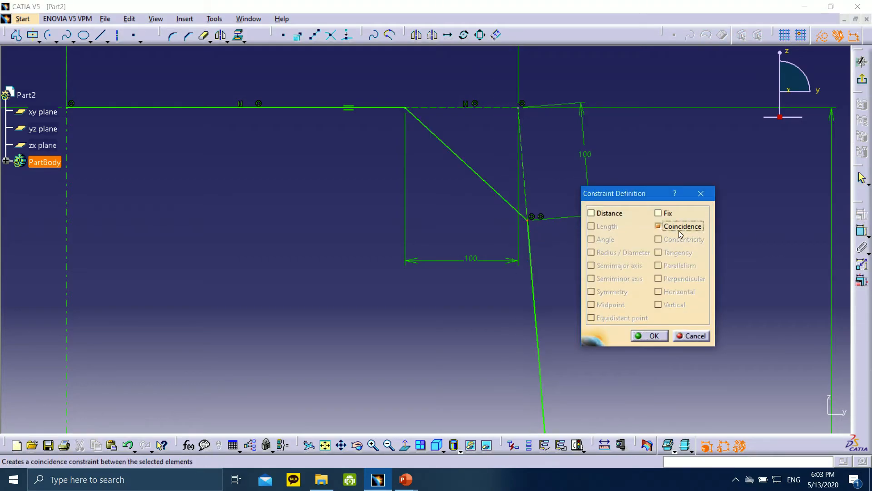
click(653, 336)
Step: Reposition the horizontal 100 mm chamfer dimension and centre its value below the corner diagonal
middle_drag(513, 238, 638, 275)
middle_drag(589, 254, 589, 316)
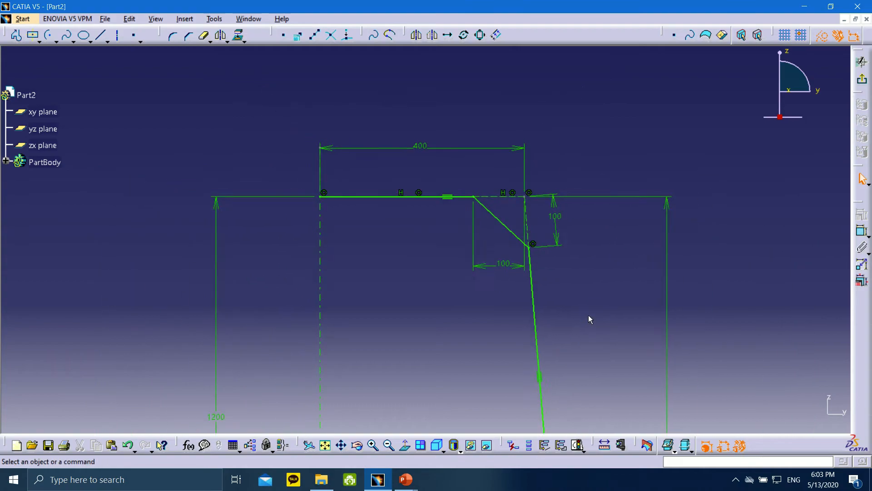
click(500, 266)
drag(495, 264, 459, 269)
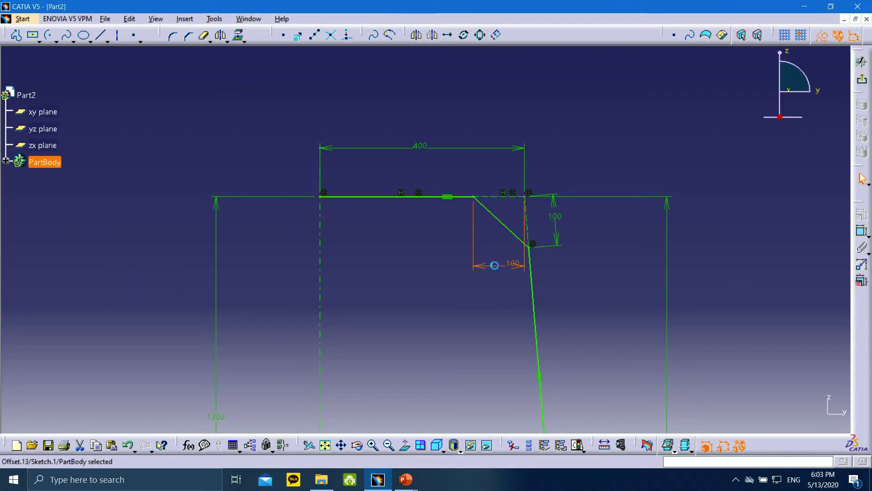
click(556, 216)
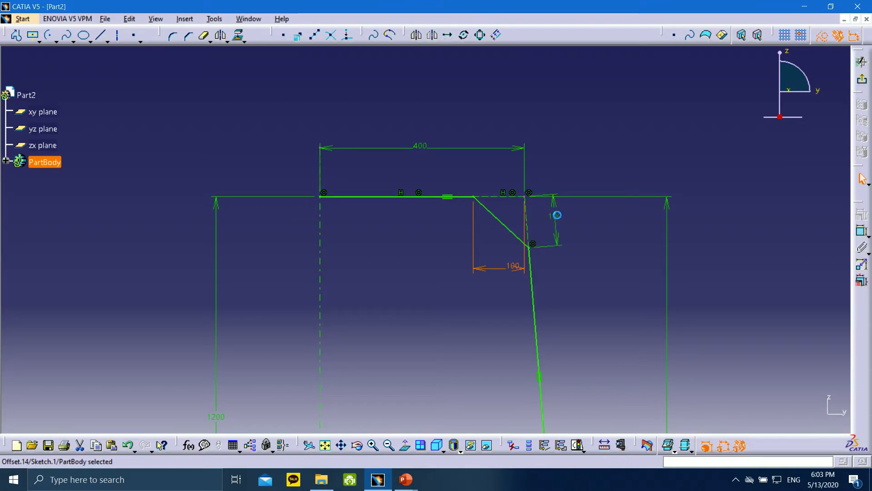
drag(518, 269, 504, 267)
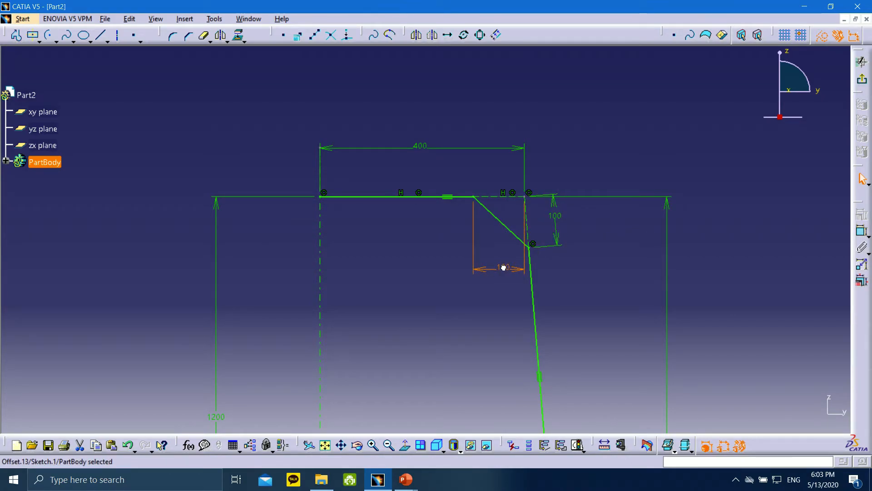
click(501, 291)
Step: Shift the value of the 1200 mm dimension beside the vertical axis slightly upwards along its dimension line
mouse_move(421, 278)
middle_down()
mouse_move(497, 186)
mouse_move(504, 266)
mouse_move(457, 181)
mouse_move(458, 273)
mouse_move(335, 334)
mouse_move(405, 251)
mouse_move(267, 266)
middle_up()
click(458, 181)
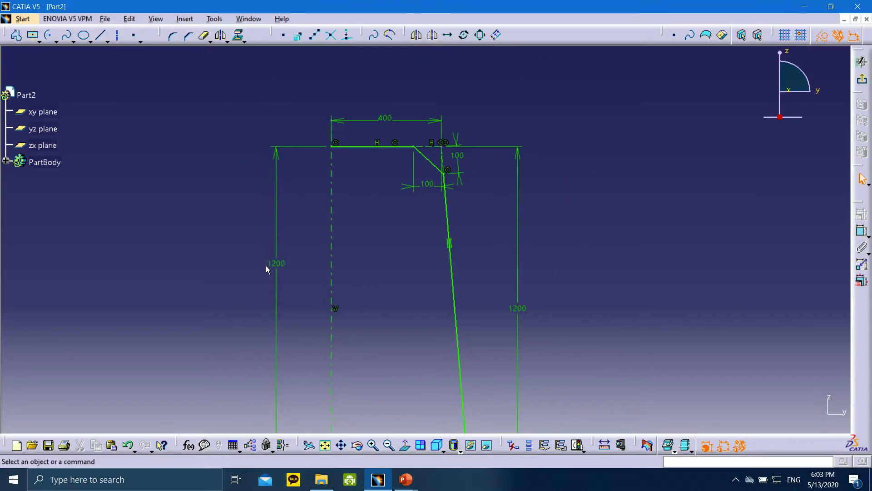
drag(279, 269, 279, 260)
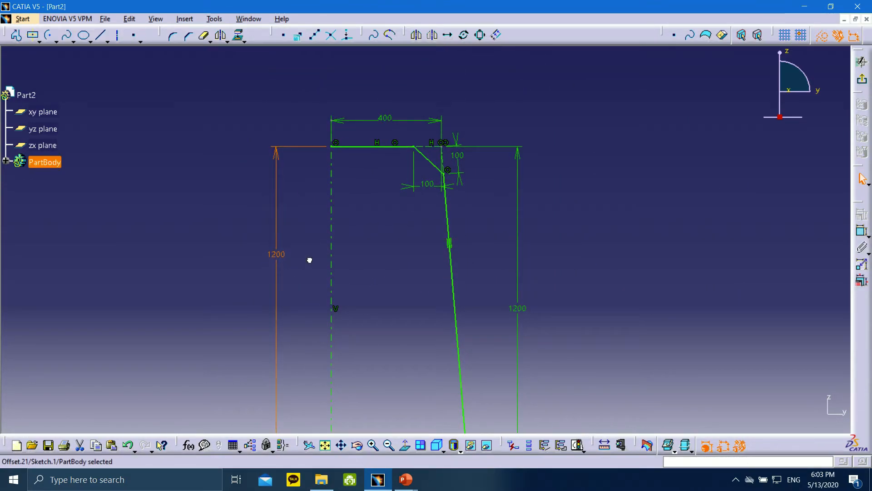
click(401, 225)
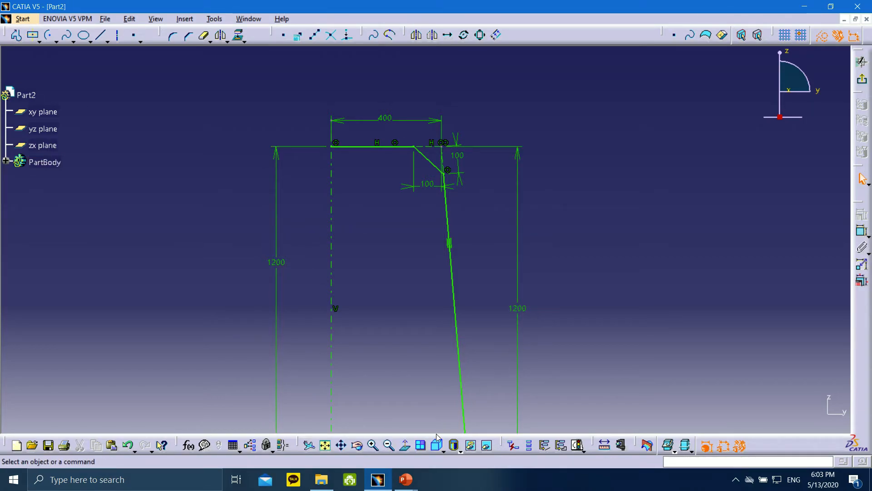
Step: Switch to the PowerPoint slide show and review the Part-2 slides from the drawing through to the Revolve instructions
mouse_move(406, 480)
click(459, 429)
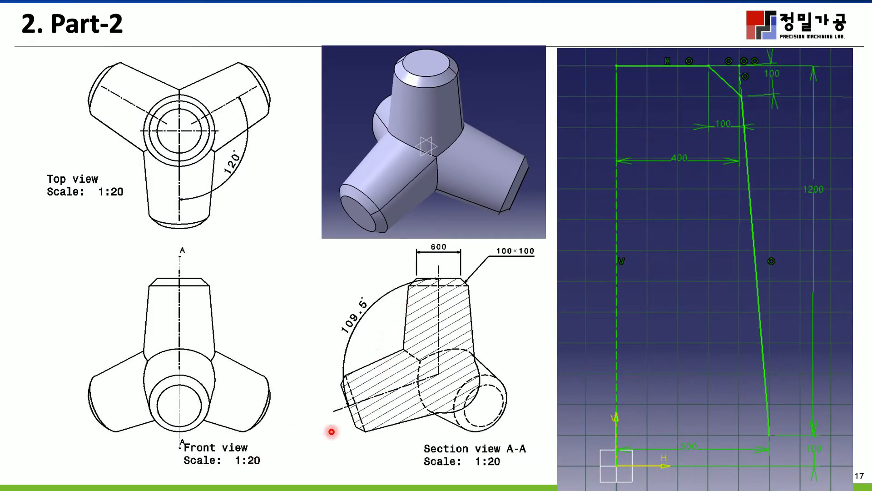
mouse_move(94, 488)
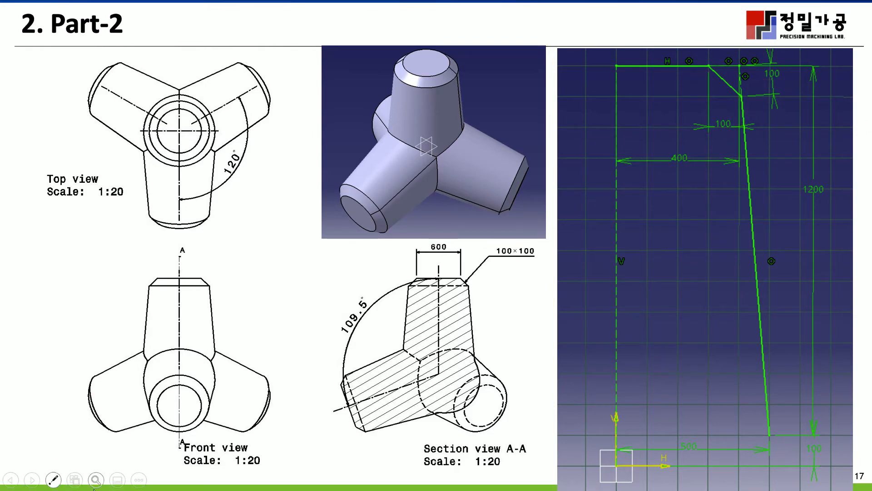
click(34, 480)
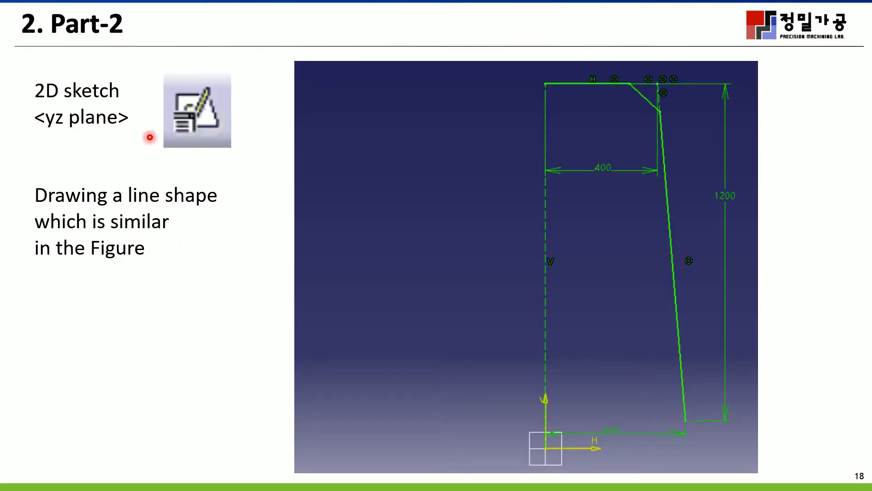
click(29, 482)
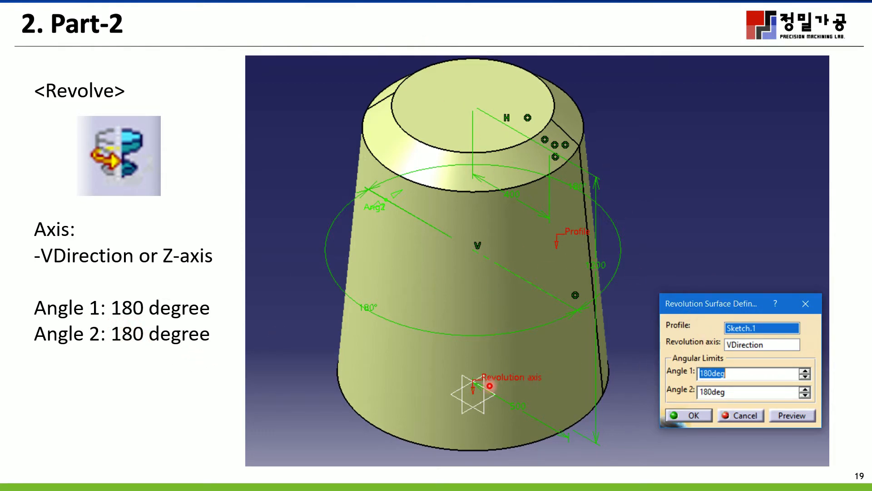
Step: Switch back to CATIA, check the profile sketch's dimensions from top to bottom, and exit the sketch
key(super)
click(380, 480)
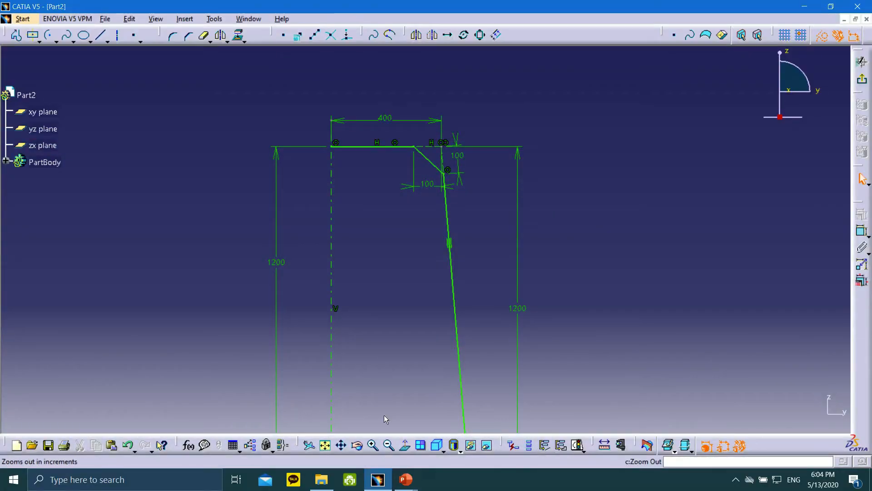
middle_drag(419, 225, 479, 166)
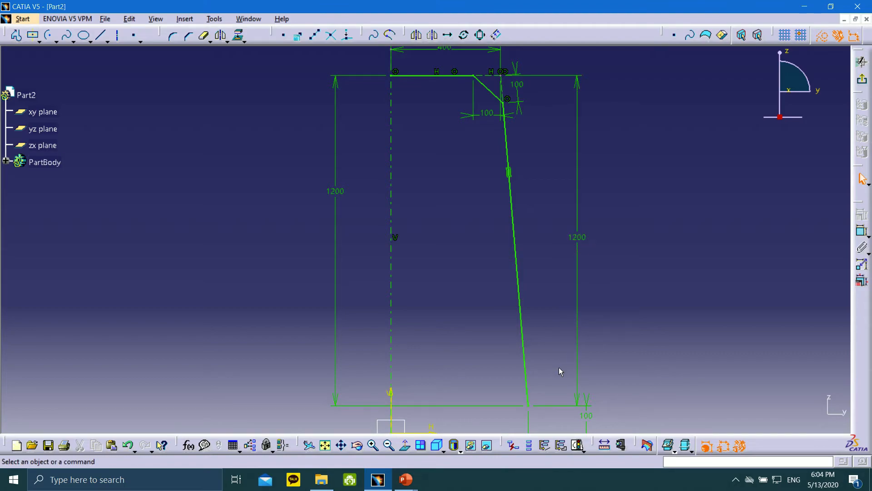
middle_drag(561, 360, 560, 258)
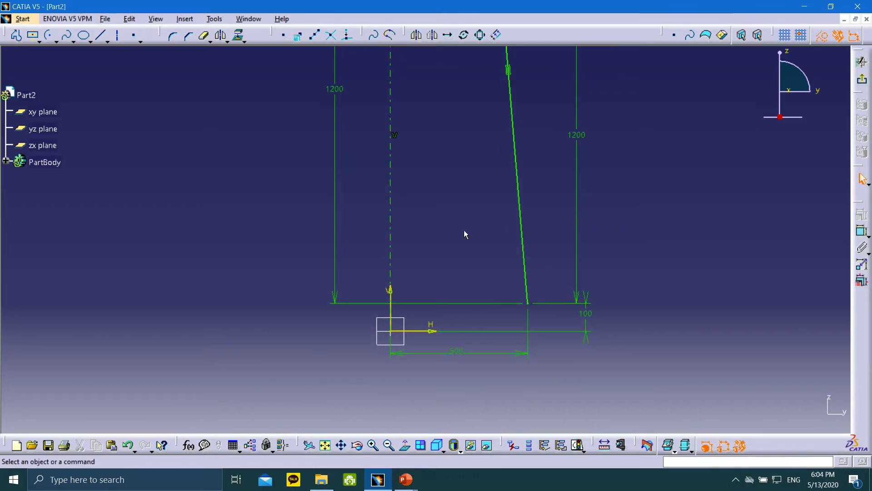
middle_drag(464, 230, 474, 386)
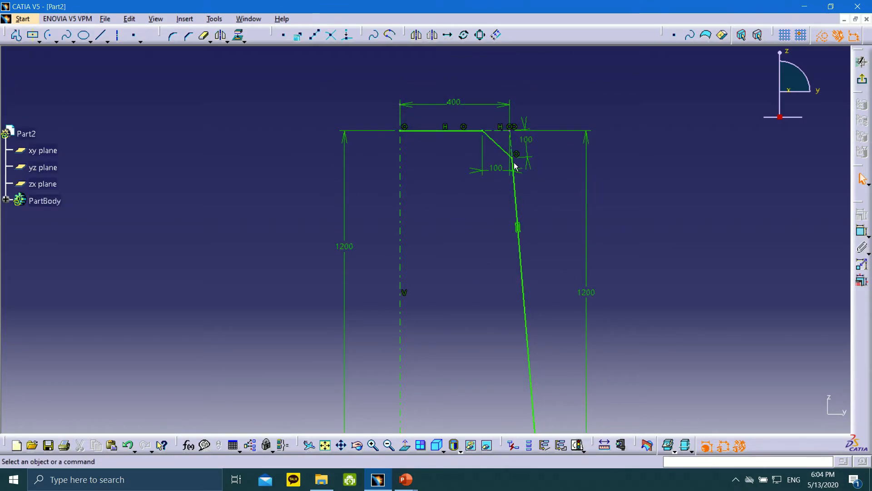
middle_drag(477, 262, 487, 212)
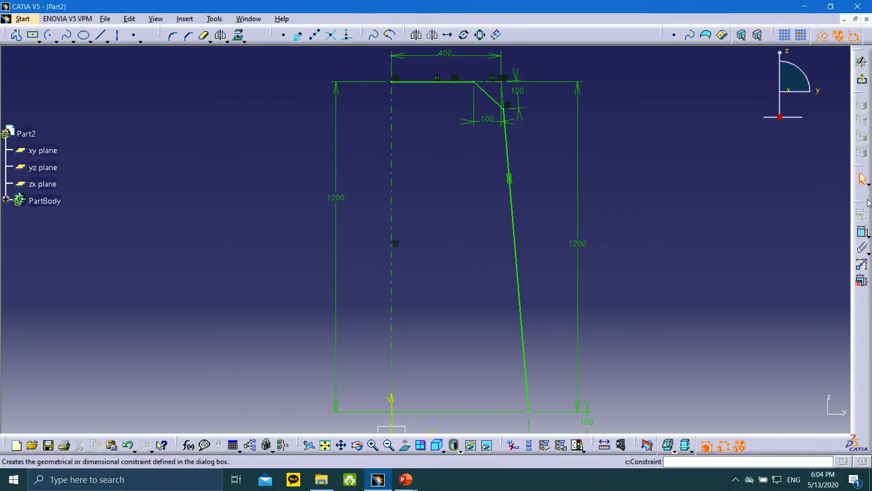
click(862, 62)
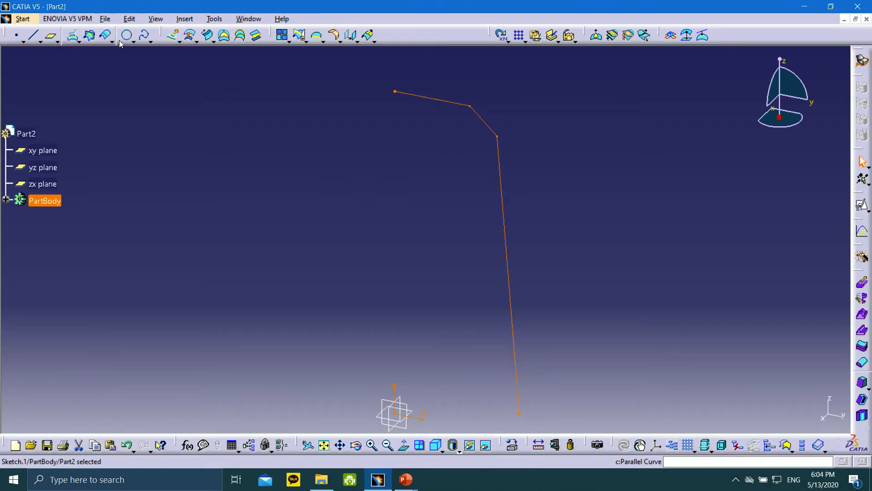
Step: Start a Revolve surface from the profile sketch and set its revolution axis to the Z Axis
click(181, 42)
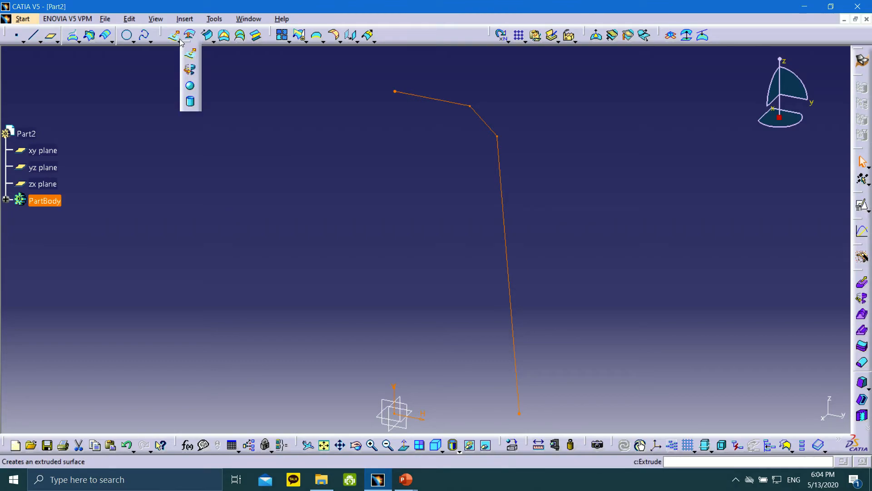
click(189, 67)
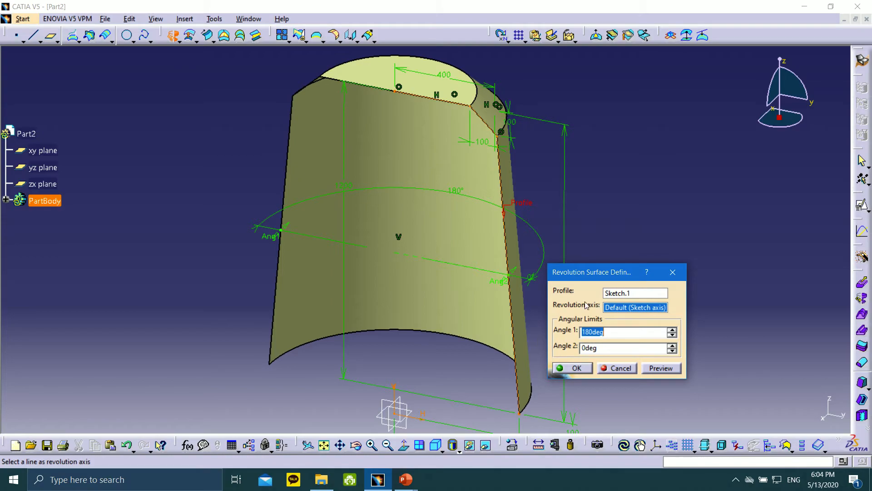
middle_drag(339, 321, 339, 242)
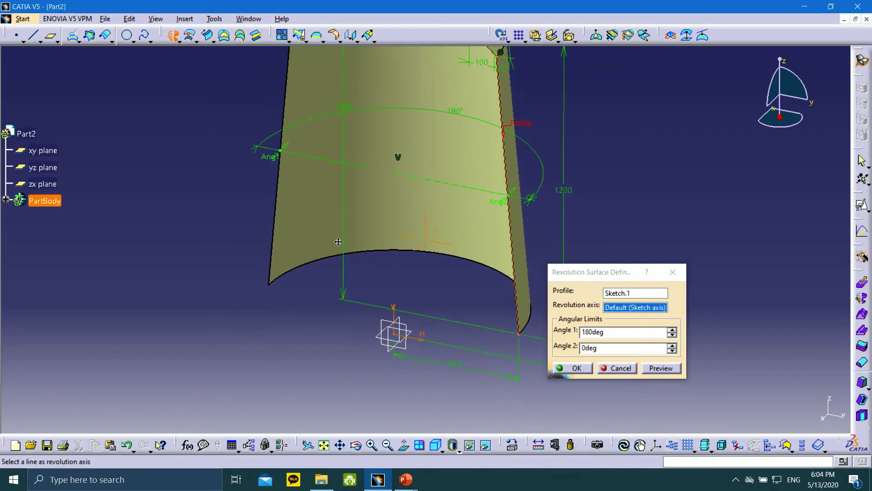
right_click(630, 308)
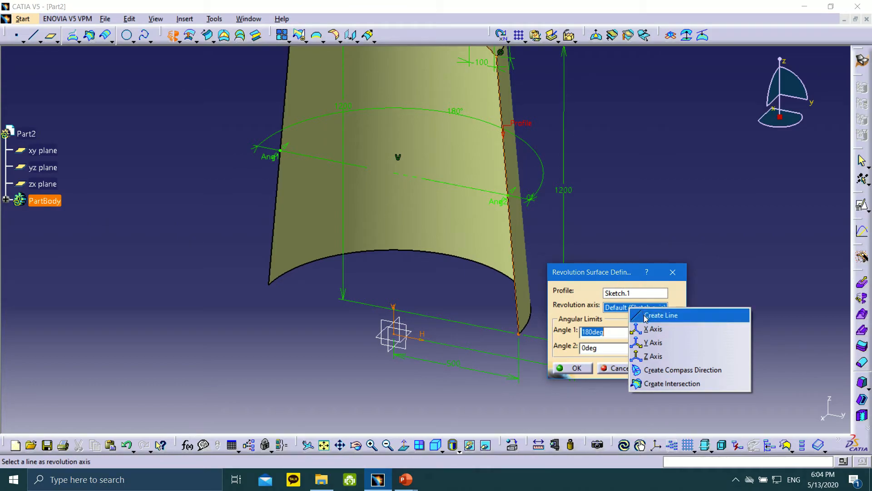
click(660, 357)
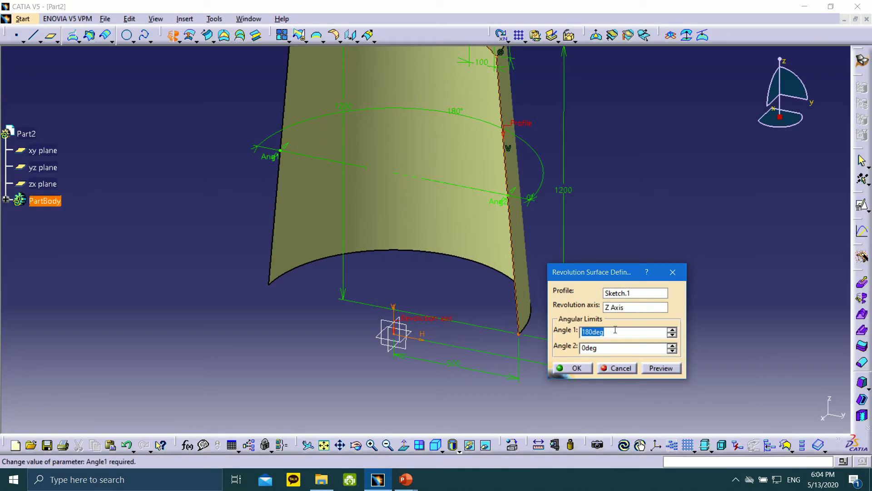
Step: Set the revolution's Angle 2 to 180 degrees, keeping Angle 1 at 180 degrees, and create the surface
double_click(602, 348)
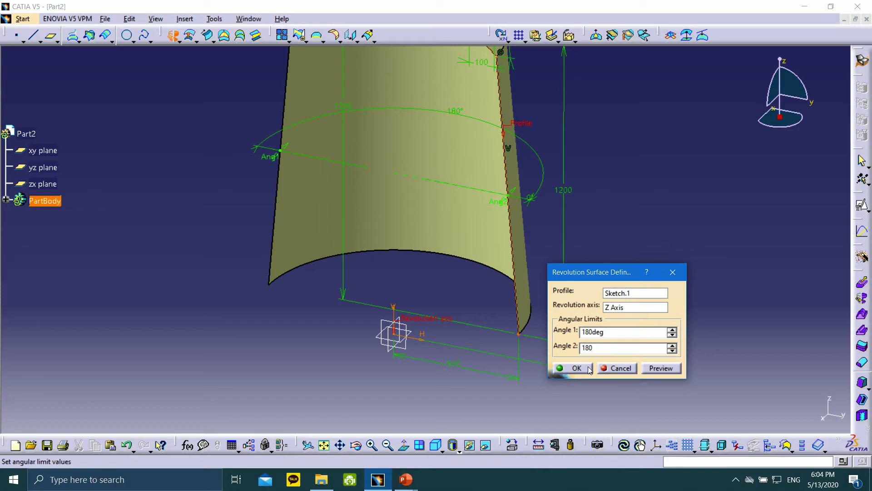
click(649, 367)
click(575, 368)
middle_drag(400, 148, 454, 228)
middle_drag(426, 182, 446, 259)
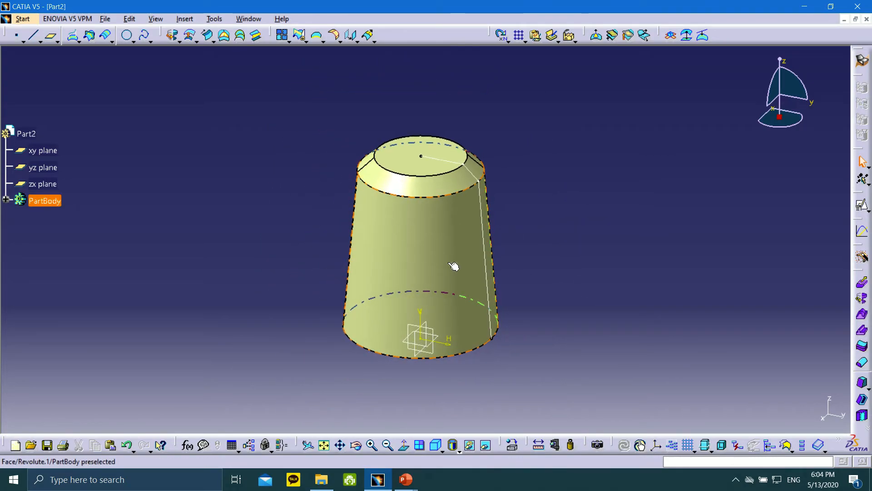
middle_drag(527, 252, 486, 216)
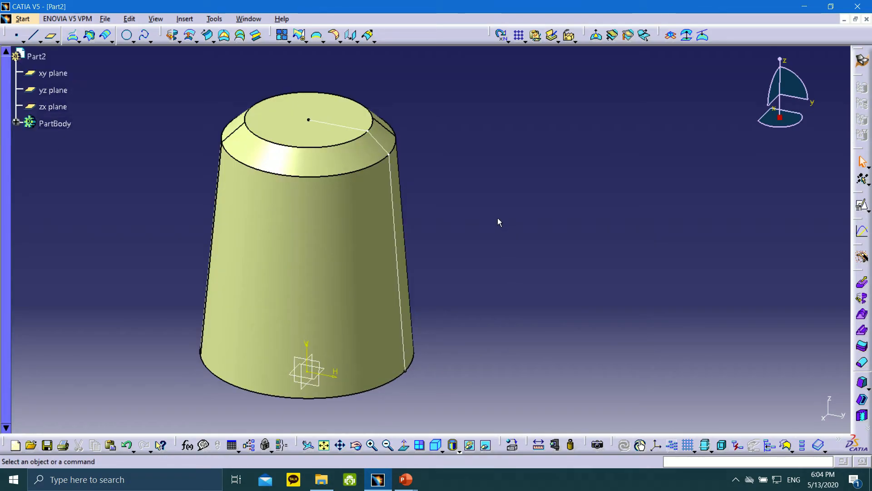
middle_drag(366, 231, 485, 216)
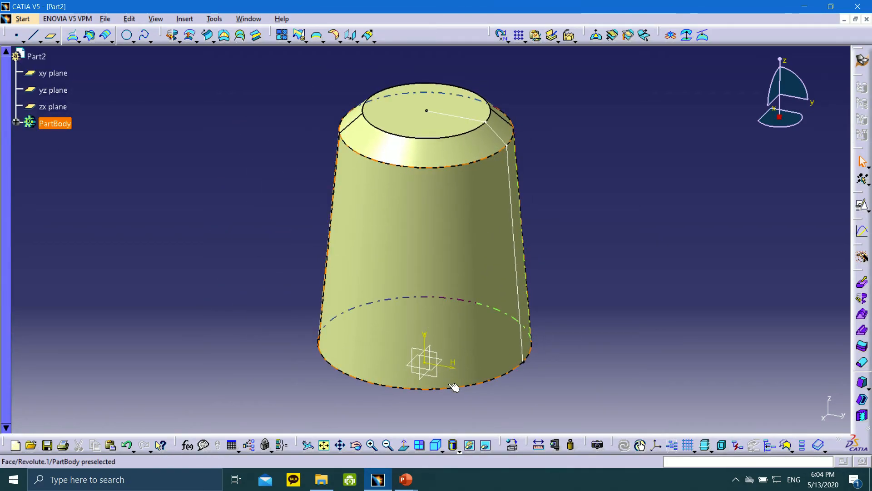
Step: Switch to the PowerPoint slide show and advance to the Part-2 Rotate instructions
mouse_move(406, 482)
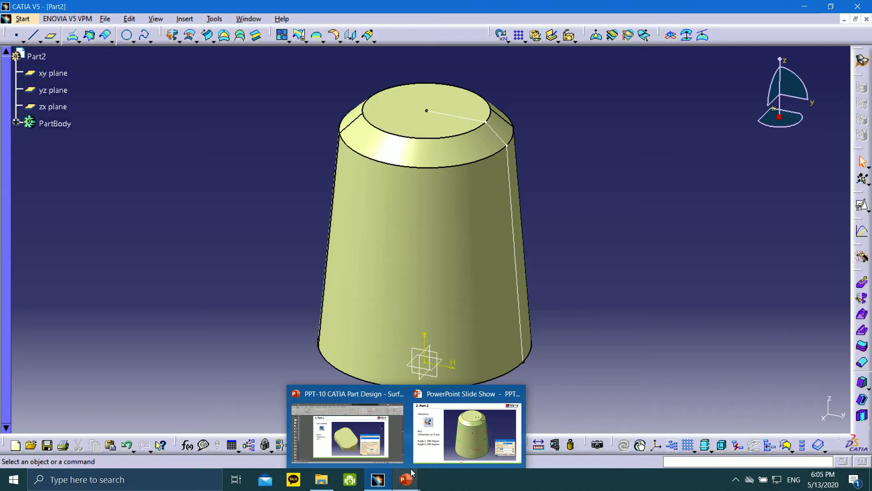
click(467, 434)
click(34, 478)
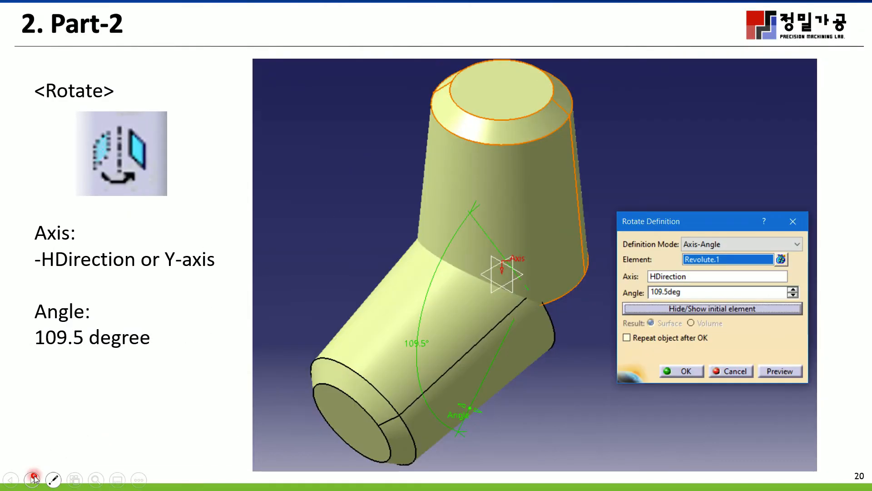